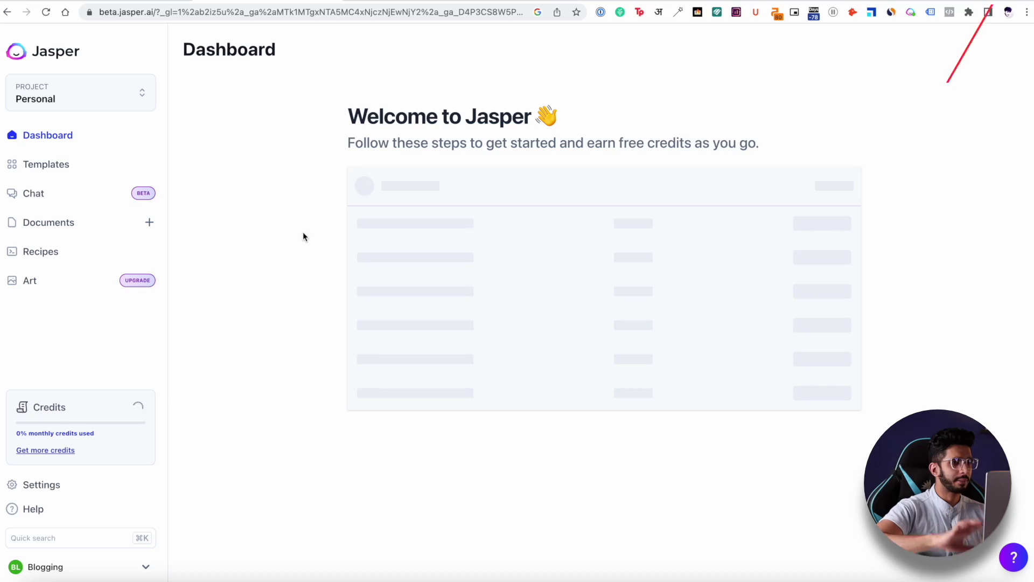
- Open the template library and browse the Ads, Blog and Email categories
click(237, 151)
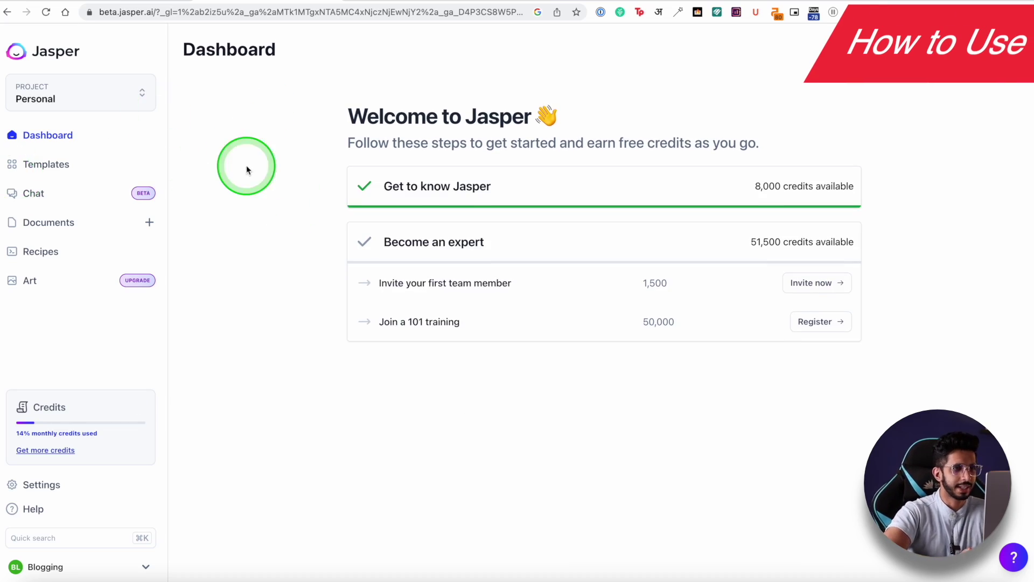
click(66, 163)
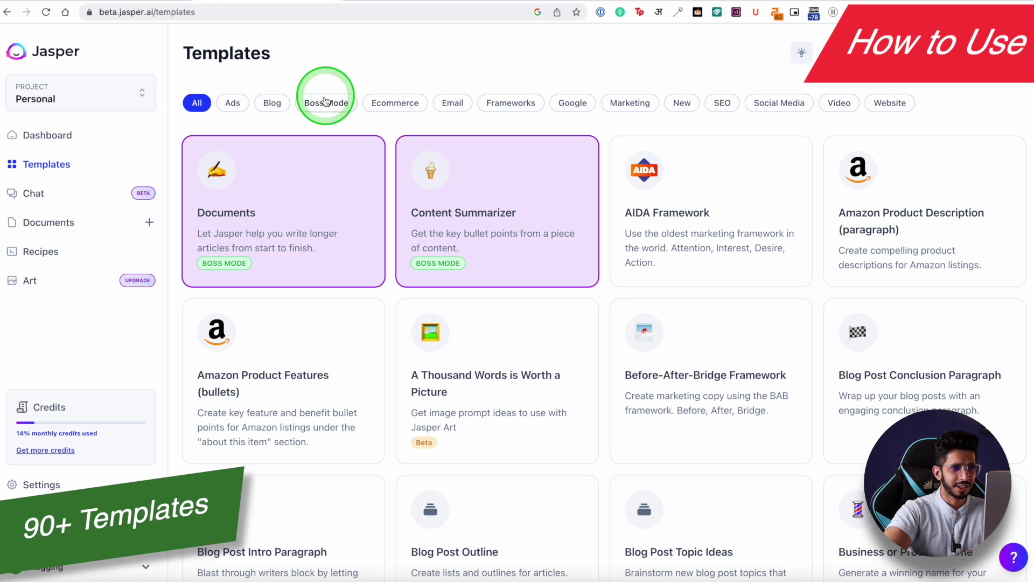
click(226, 109)
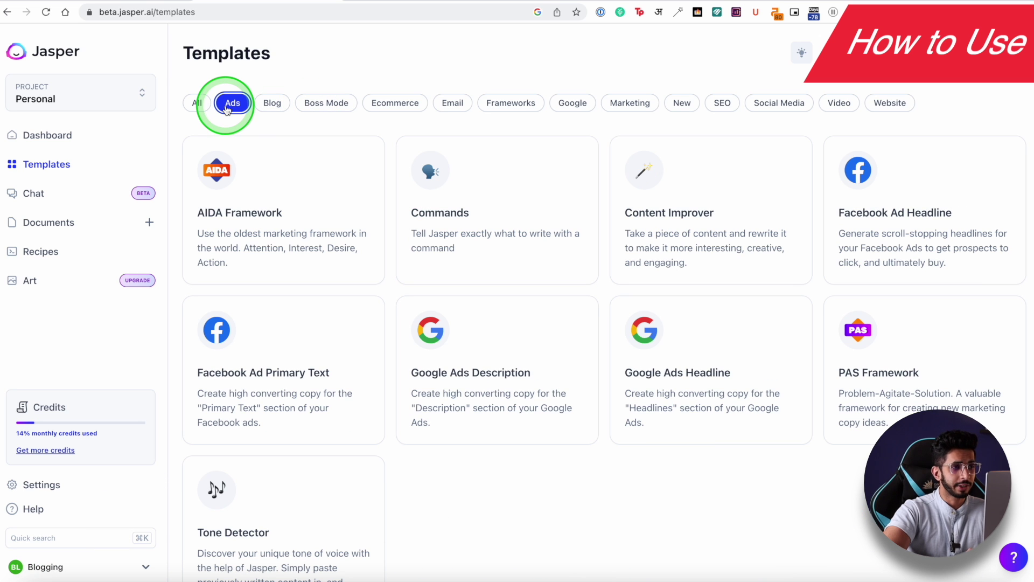
click(268, 103)
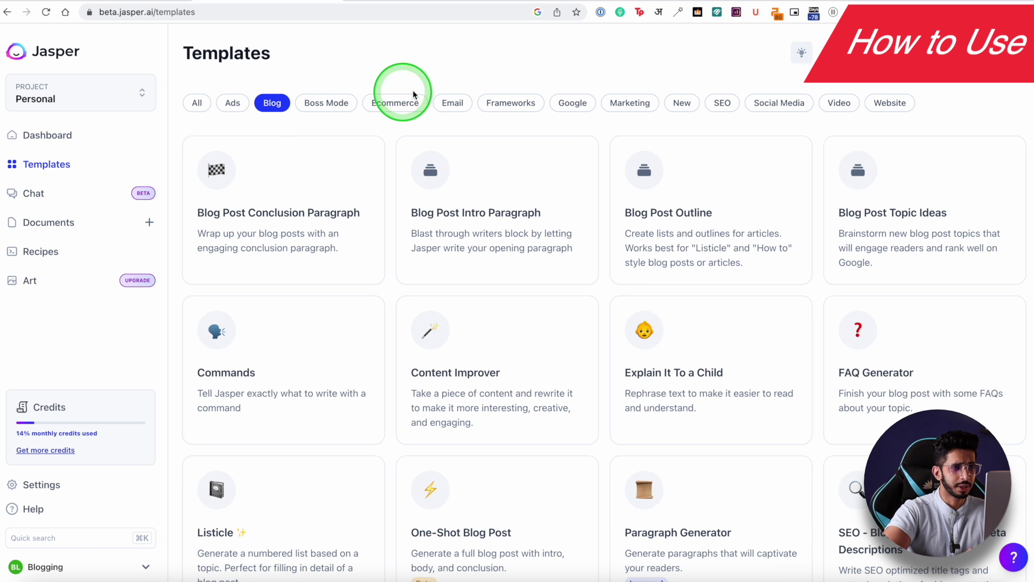
click(452, 103)
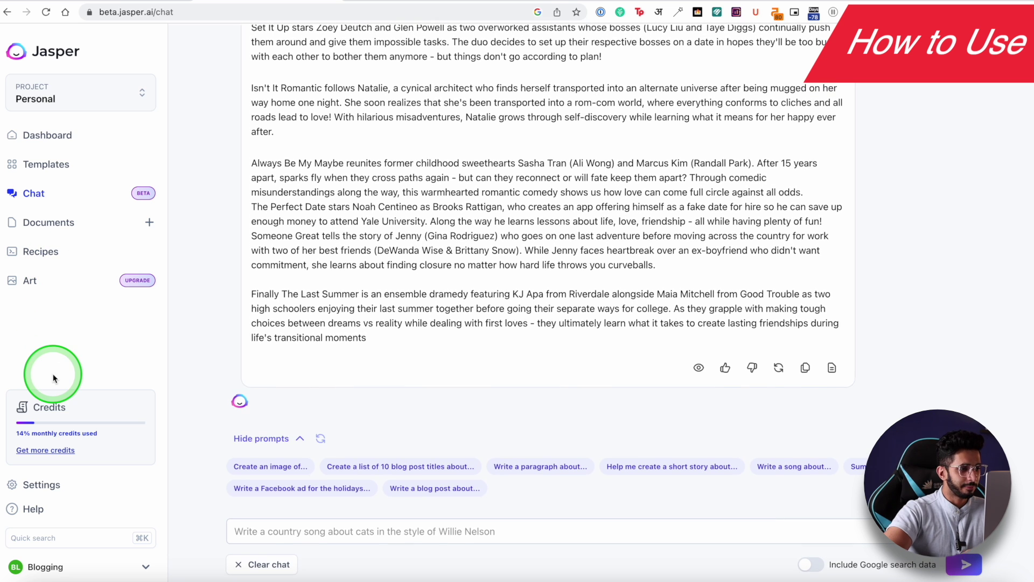
- Open the Paragraph Generator template from the Blog category of the template library
click(54, 168)
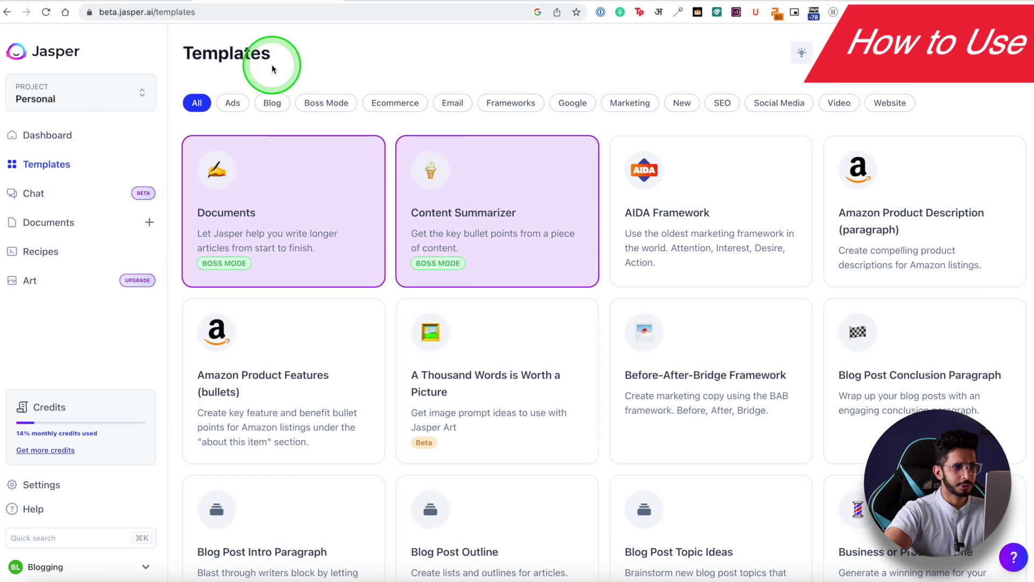
click(268, 105)
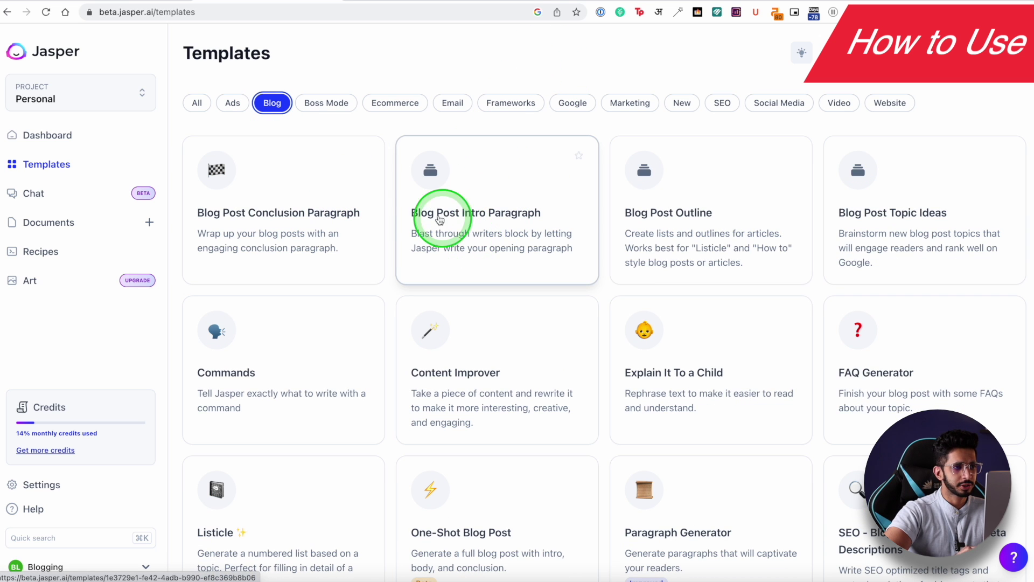
scroll(778, 295, down, 6)
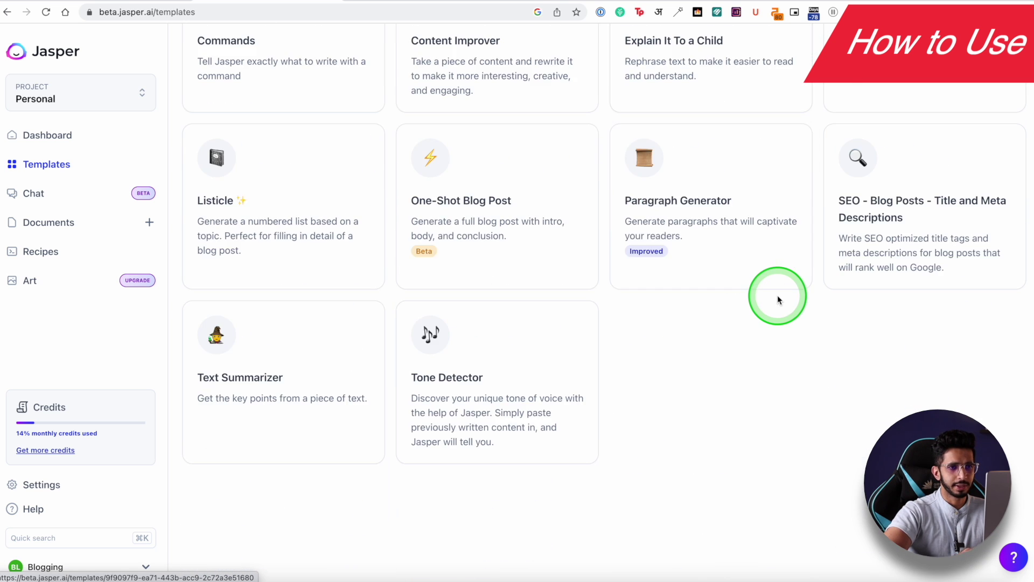
click(722, 206)
- Generate 3 paragraphs on "What is NFT?" with the keyword NFT and an informative tone of voice
double_click(217, 117)
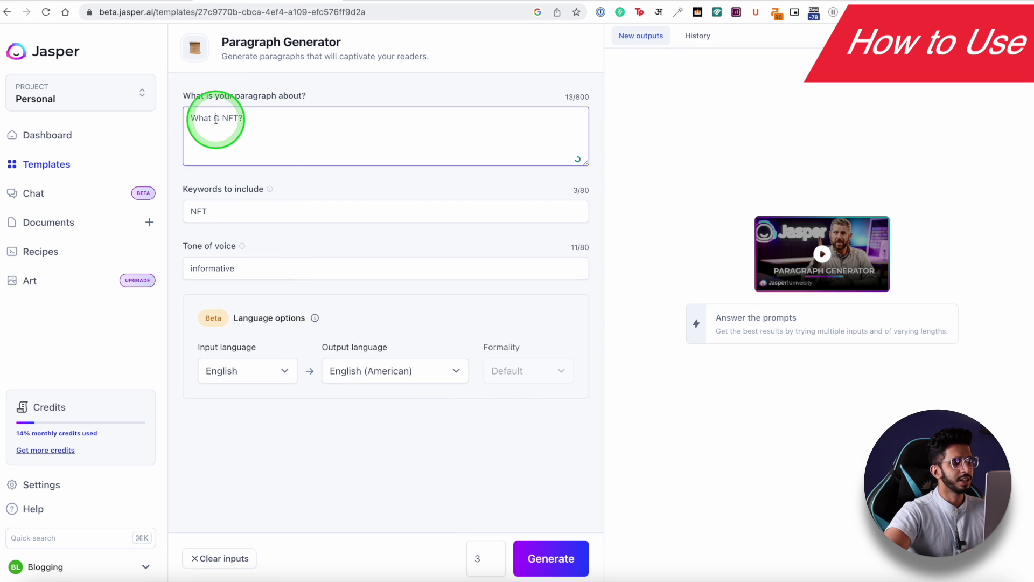
click(303, 115)
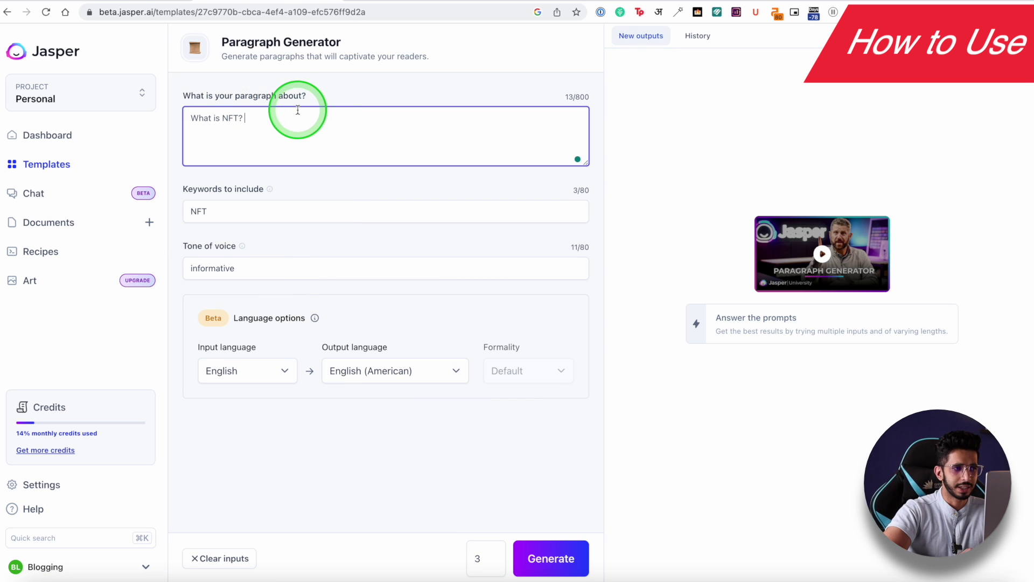
click(549, 559)
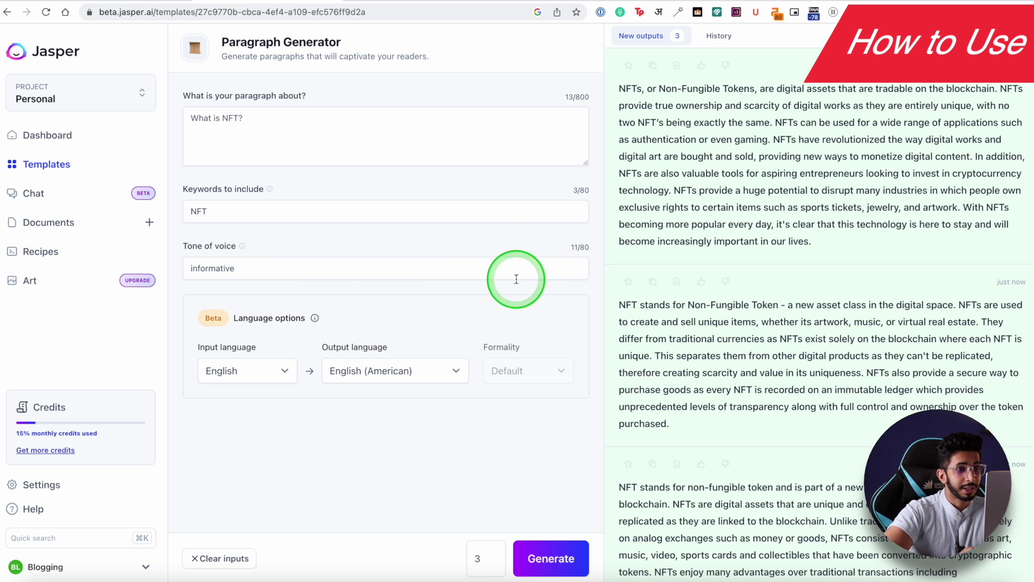
- Examine the generated NFT paragraphs and the template's output history
click(505, 273)
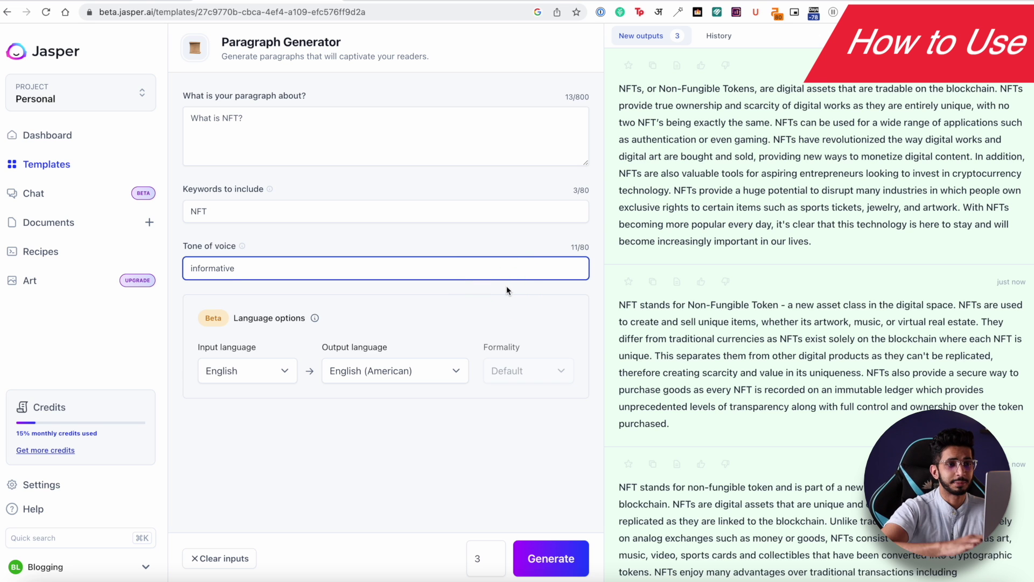
scroll(704, 161, down, 1)
scroll(704, 161, up, 1)
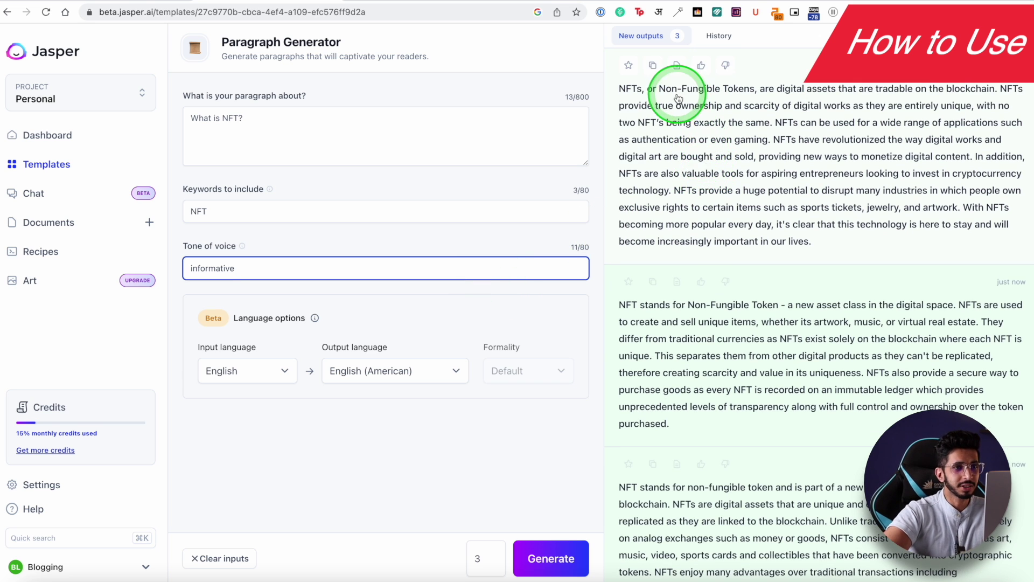
scroll(695, 215, down, 4)
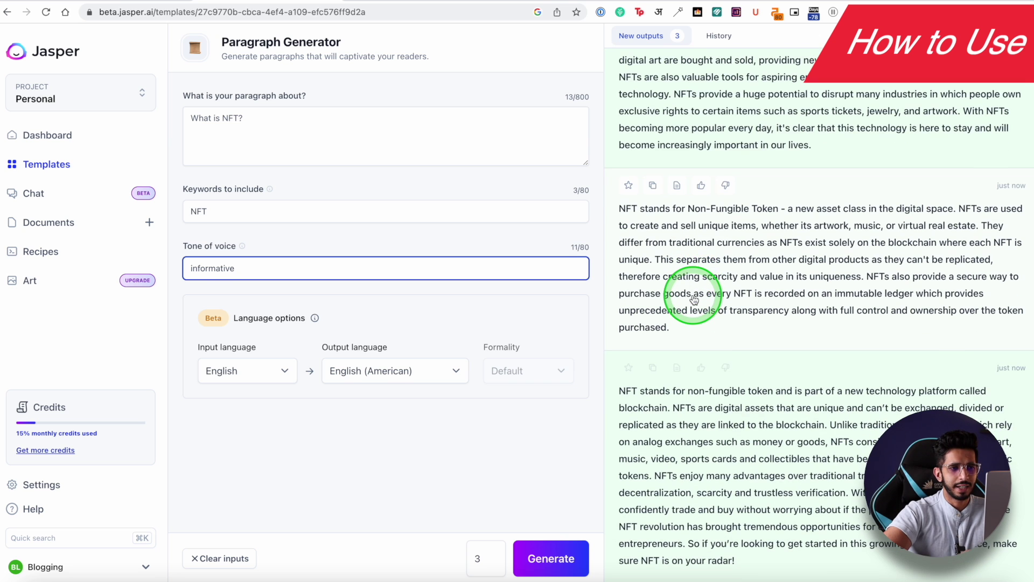
scroll(683, 478, up, 4)
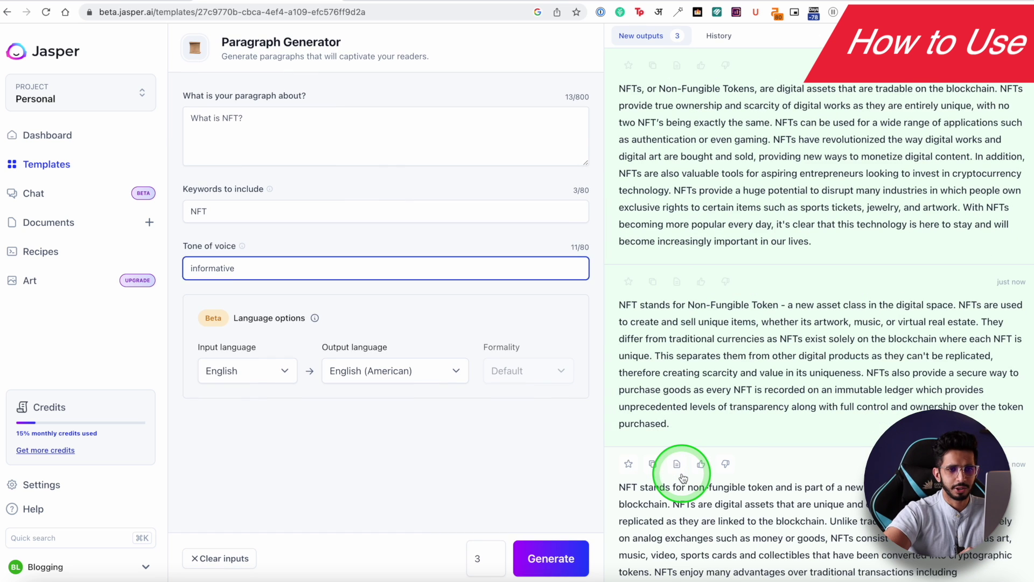
click(723, 38)
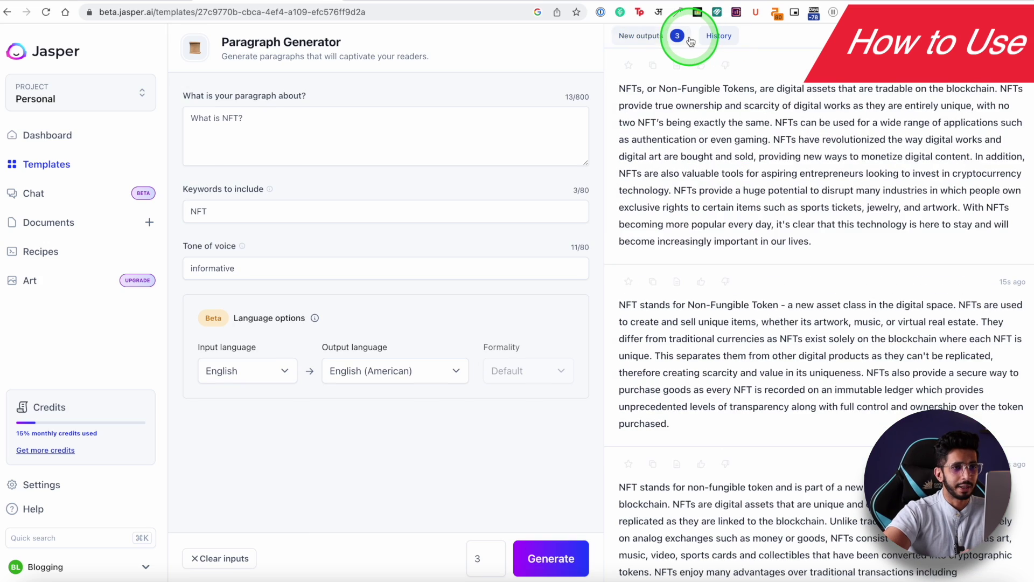
scroll(663, 220, down, 10)
scroll(662, 221, up, 10)
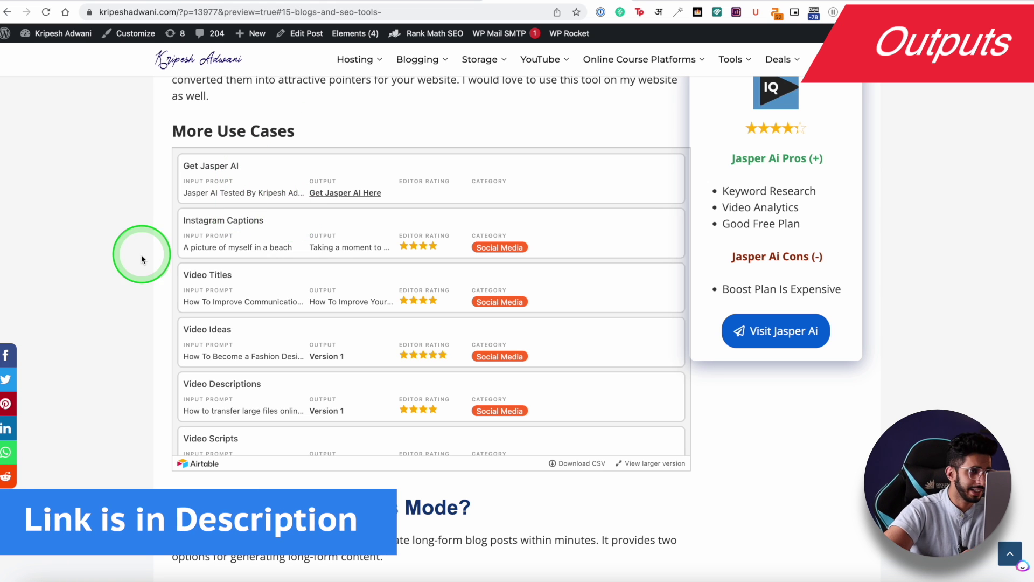
- In the Jasper AI review article, examine the Perfect Headline and Persuasive Bullet Points examples and the More Use Cases table
scroll(222, 210, up, 15)
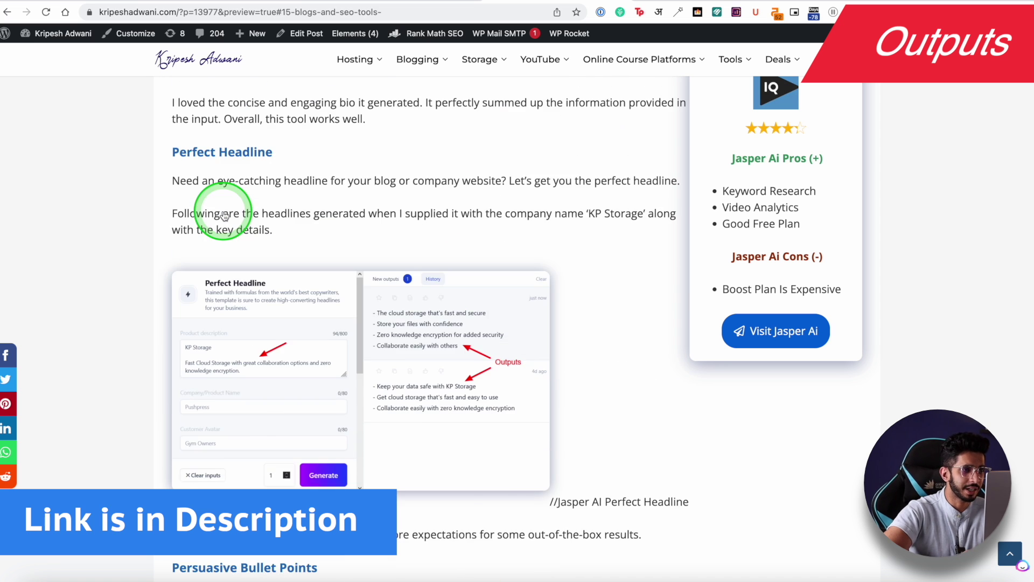
scroll(226, 226, up, 1)
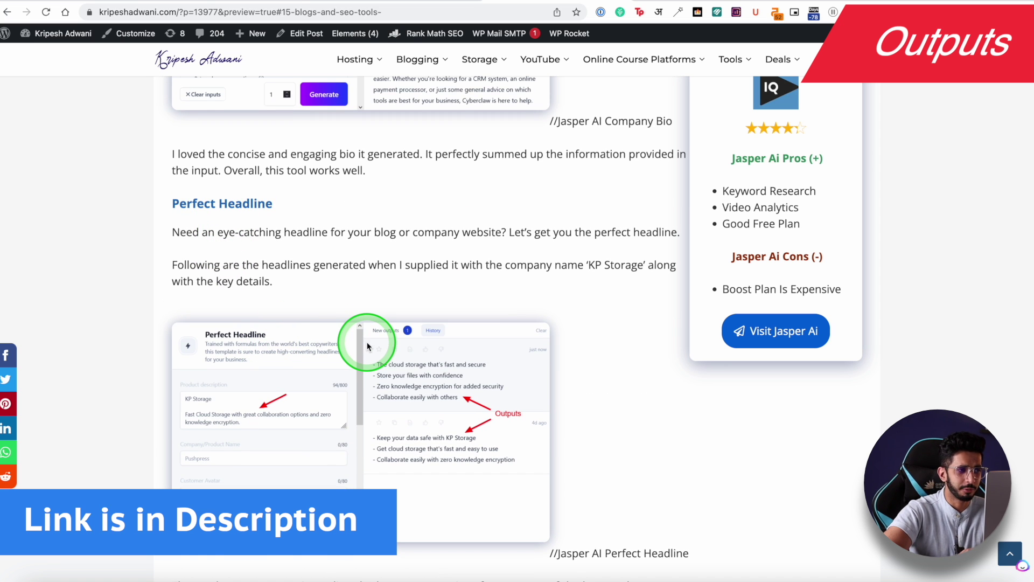
scroll(370, 346, down, 15)
scroll(272, 441, down, 3)
scroll(272, 441, up, 3)
scroll(231, 427, down, 5)
scroll(214, 412, up, 5)
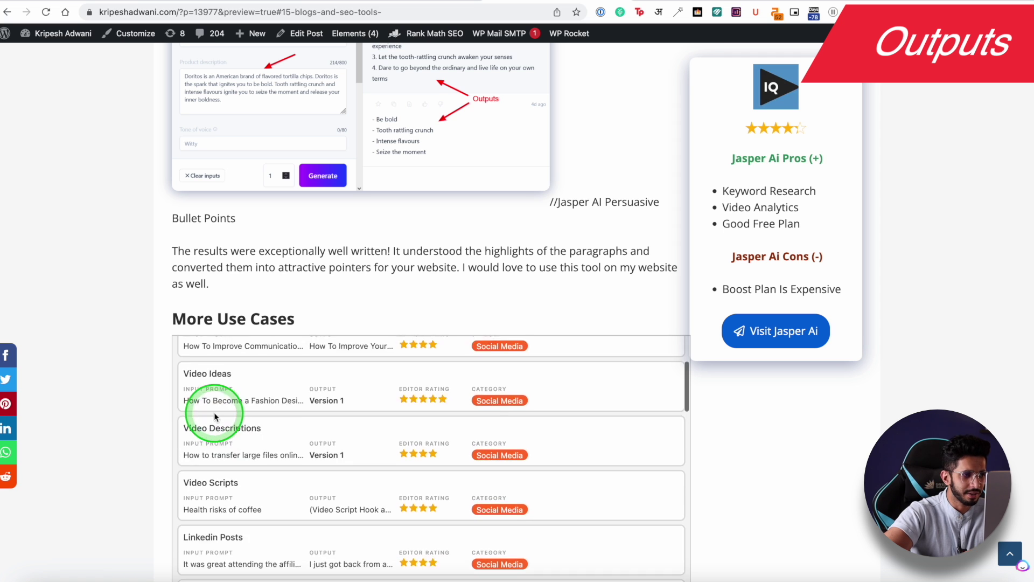
scroll(110, 372, down, 4)
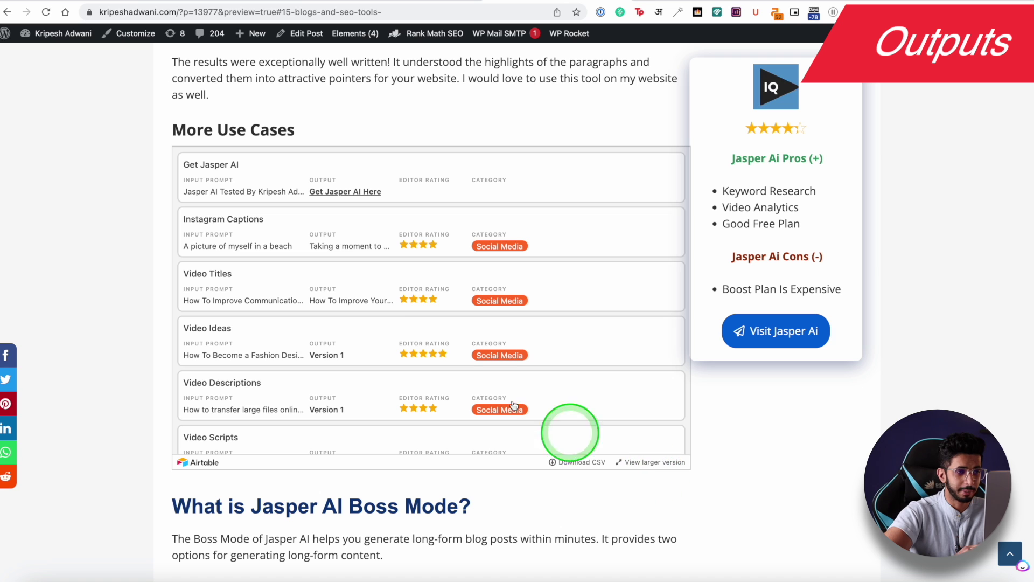
- View the Instagram Captions record in the More Use Cases table, including its input prompt, output and editor rating, and close it
click(202, 250)
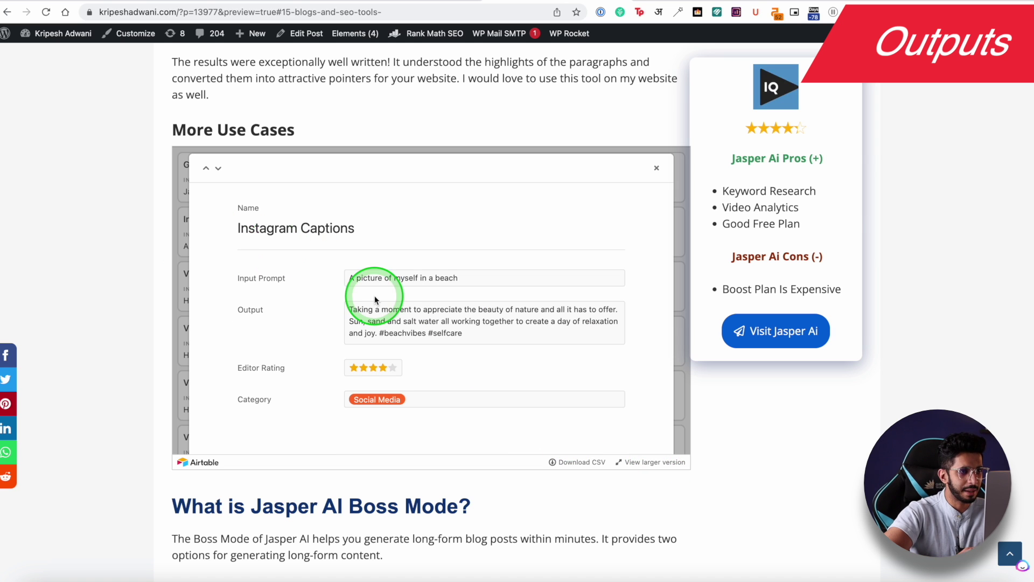
drag(366, 275, 453, 331)
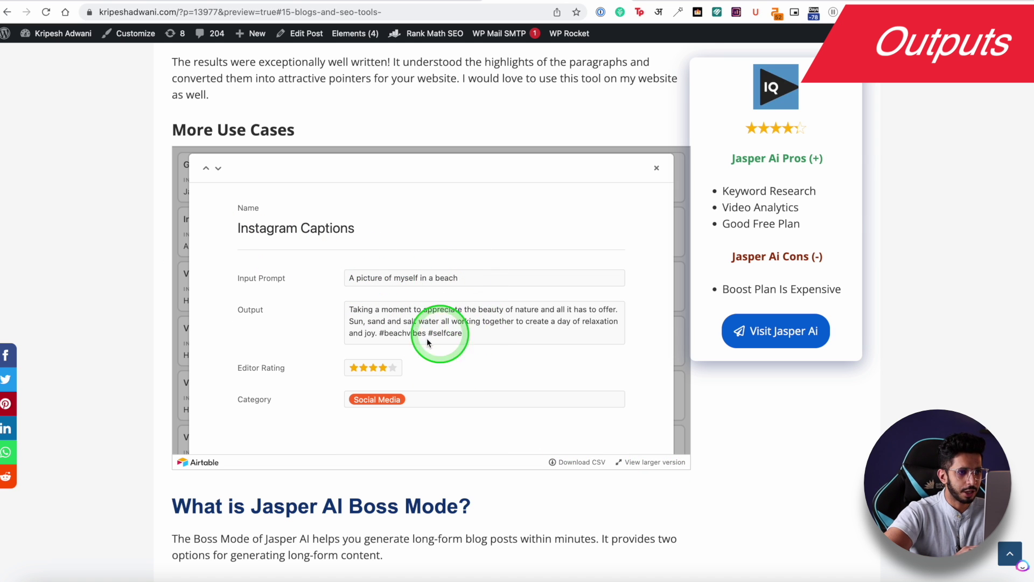
scroll(418, 332, down, 3)
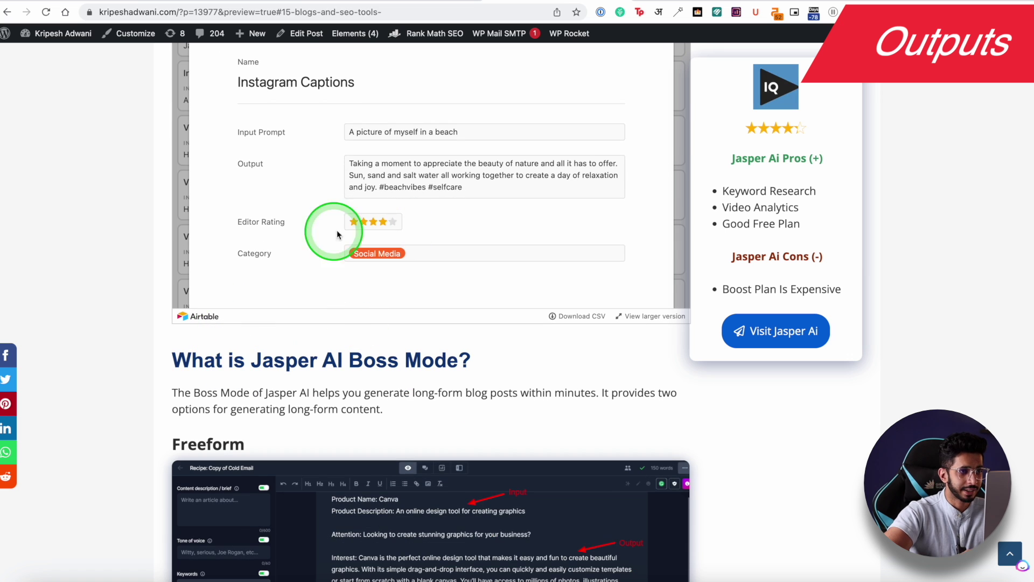
scroll(379, 224, up, 1)
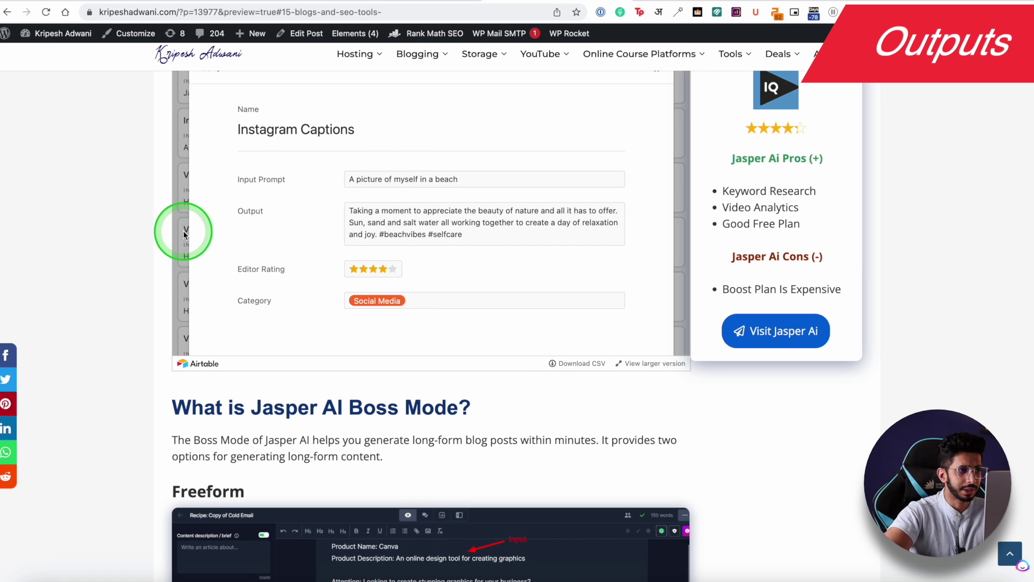
click(180, 231)
- Look through the More Use Cases table to compare the editor ratings across blogging, writing, ads, ecommerce and creative categories
scroll(496, 230, down, 10)
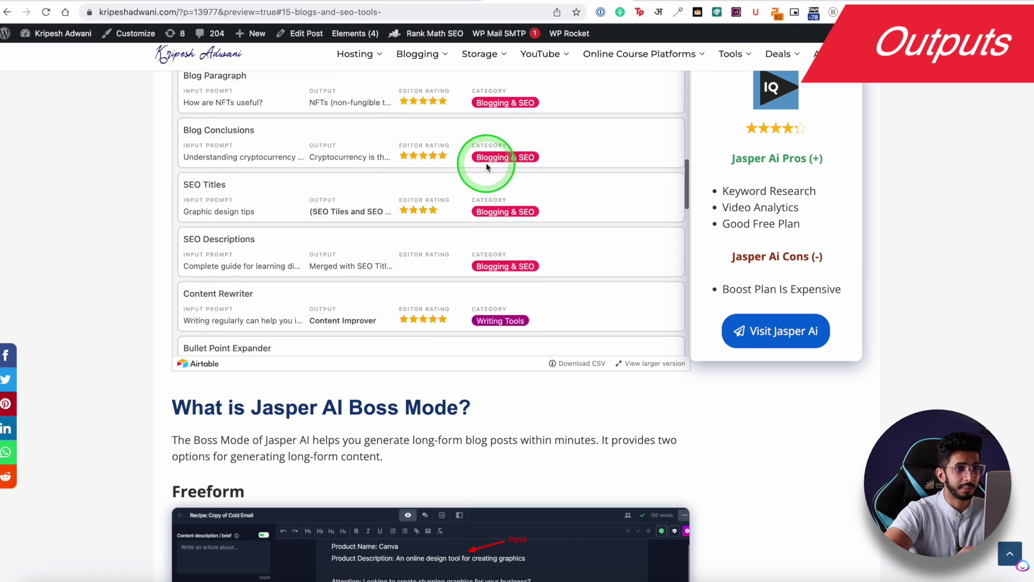
scroll(487, 167, down, 8)
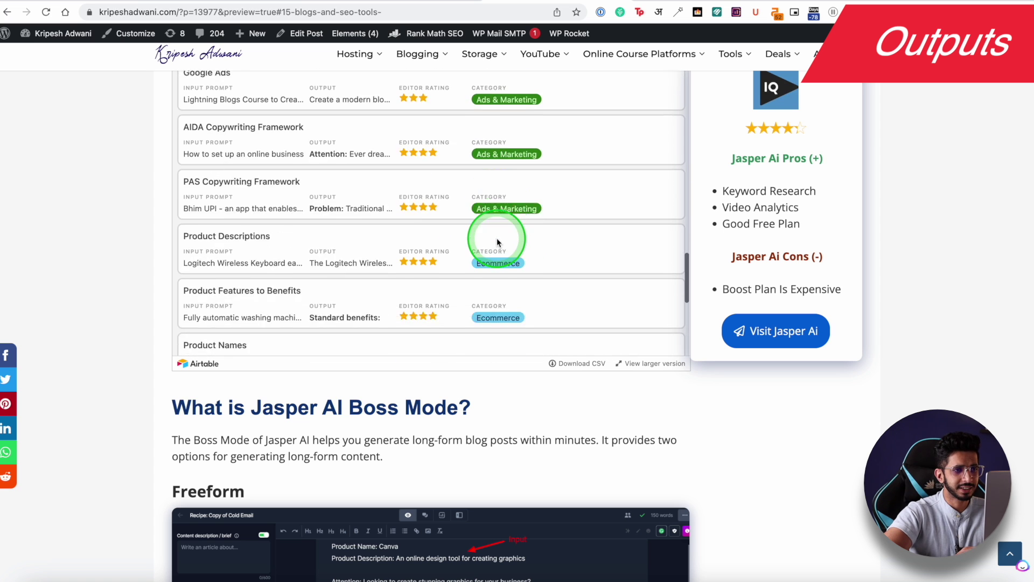
scroll(496, 242, down, 2)
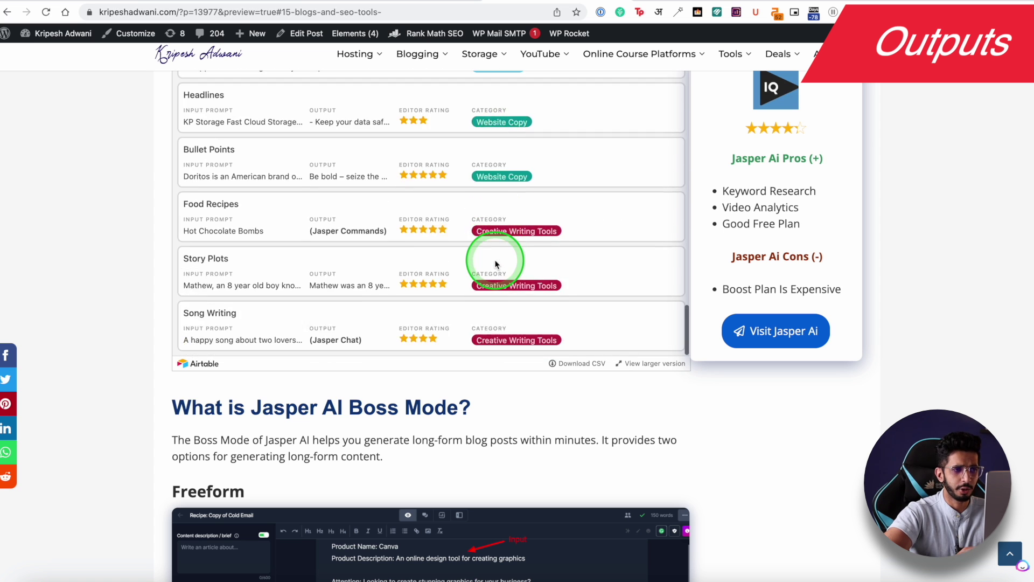
scroll(495, 264, down, 4)
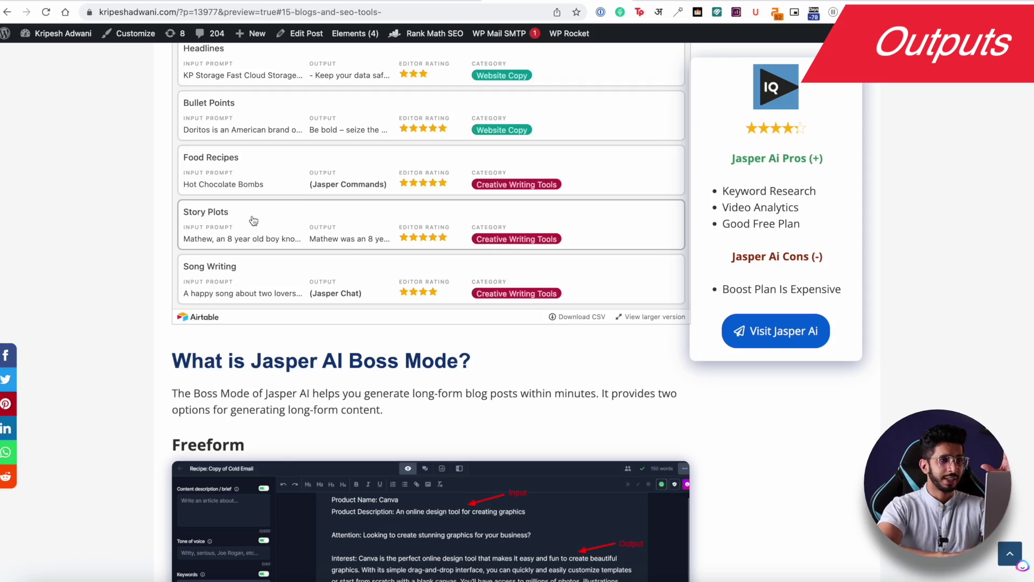
scroll(335, 233, up, 10)
scroll(334, 236, up, 15)
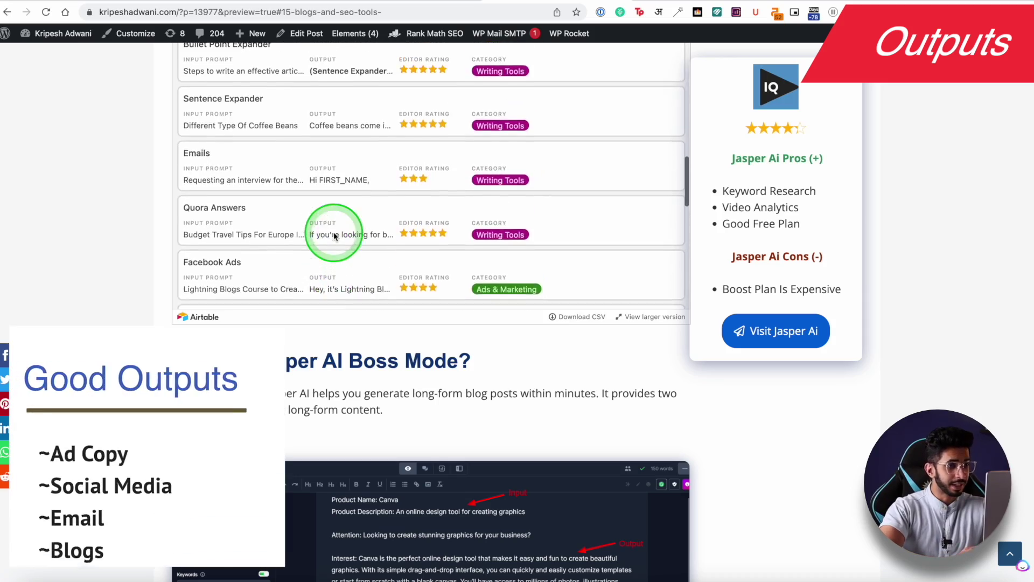
scroll(334, 235, down, 3)
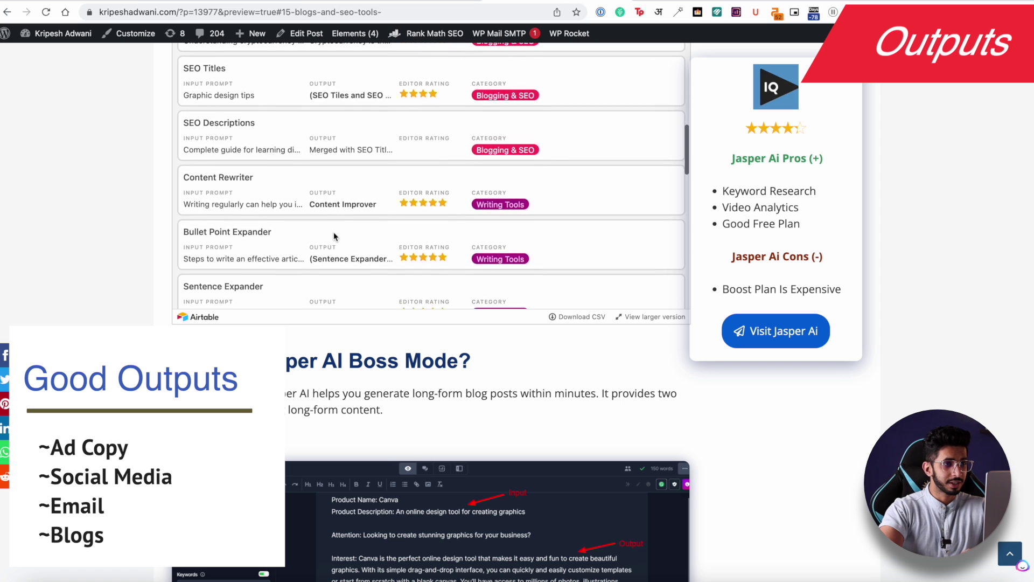
scroll(334, 235, up, 6)
scroll(334, 235, up, 1)
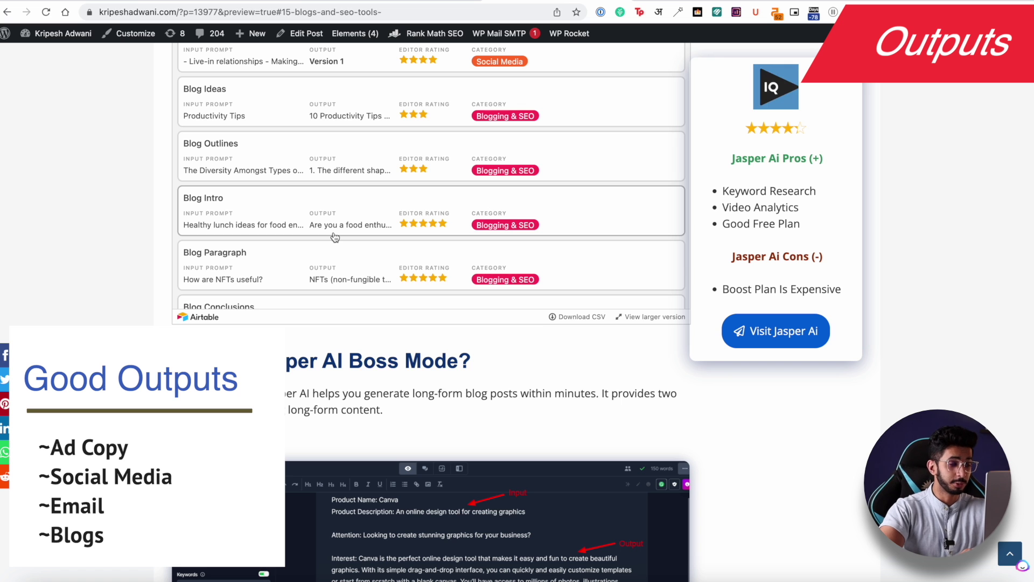
scroll(334, 235, down, 10)
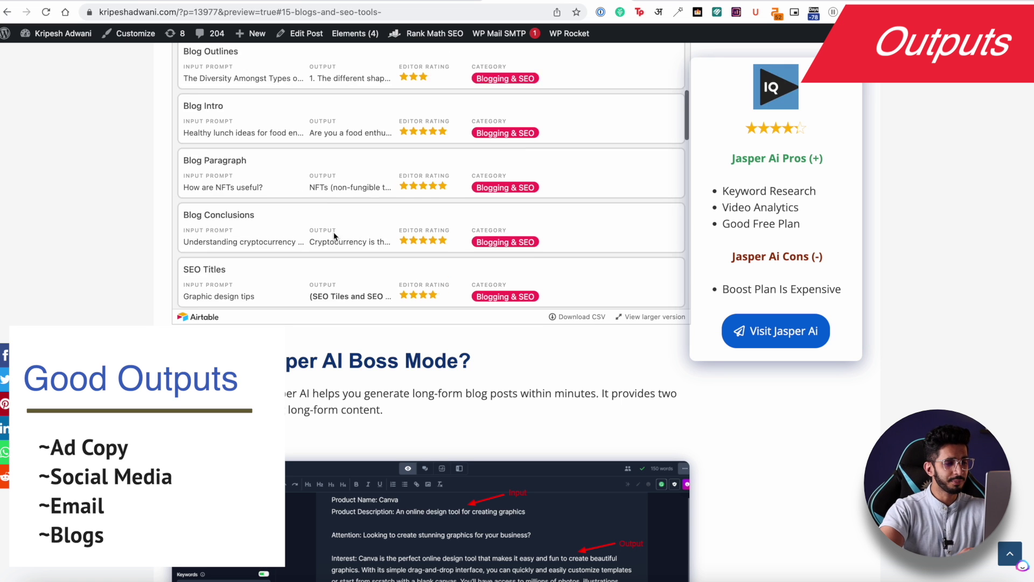
scroll(334, 235, down, 4)
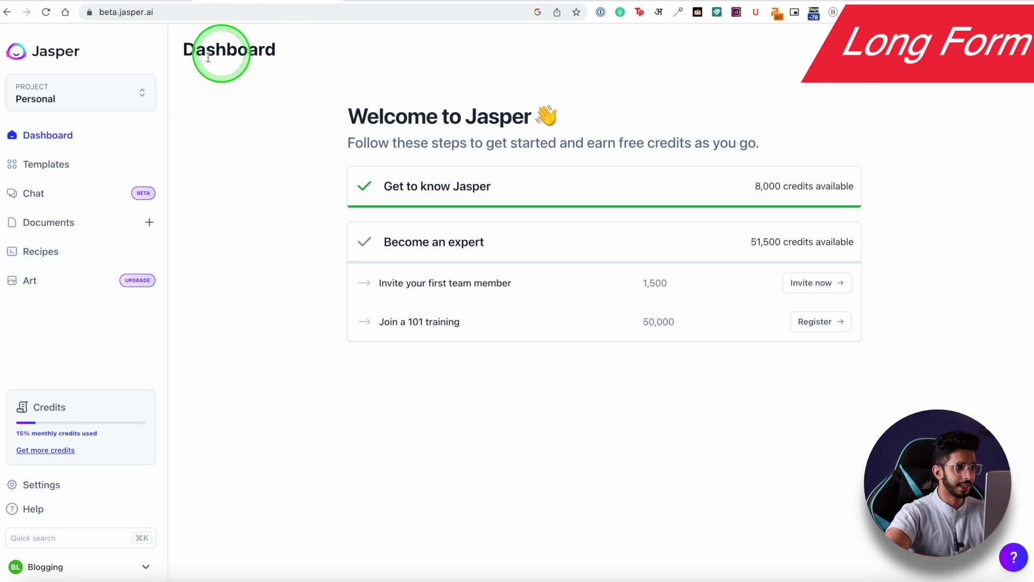
- Create a new document using the Blog Post workflow
click(66, 224)
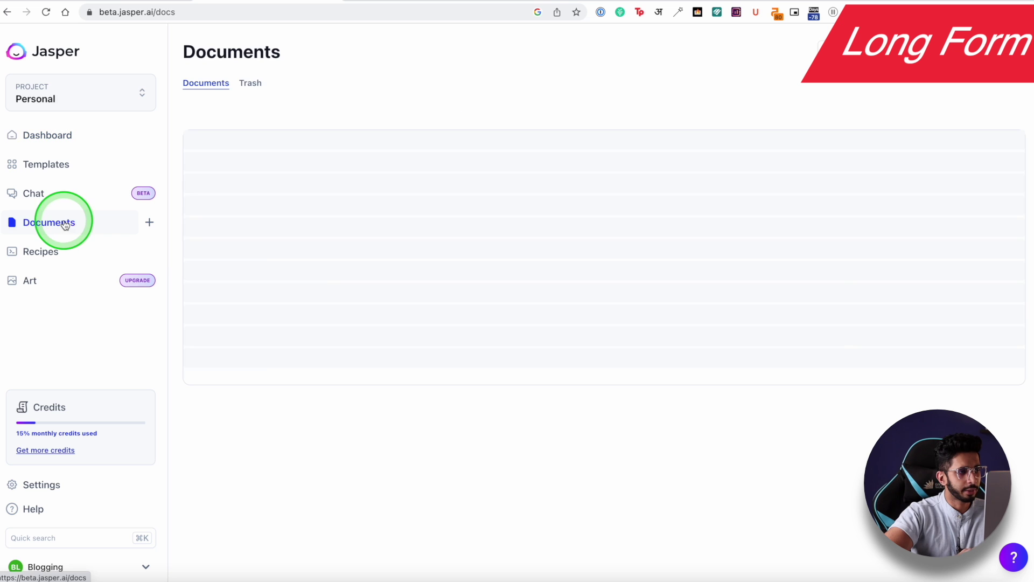
click(154, 230)
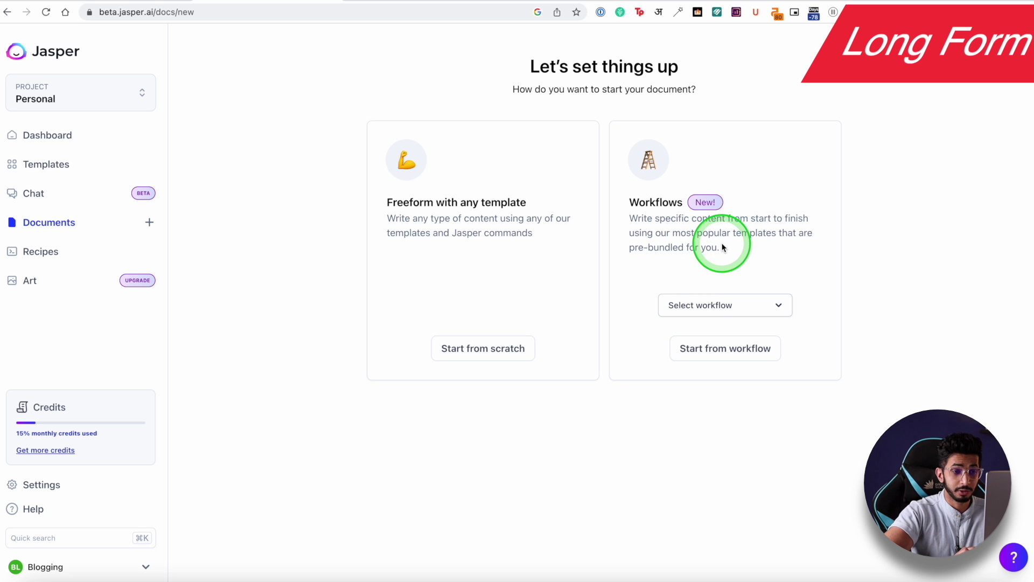
click(726, 314)
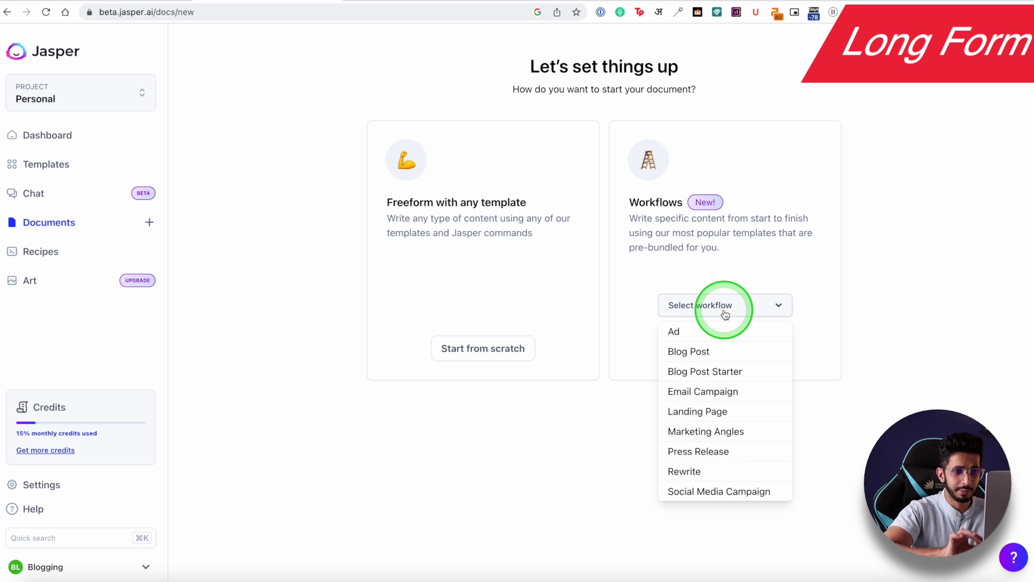
click(666, 353)
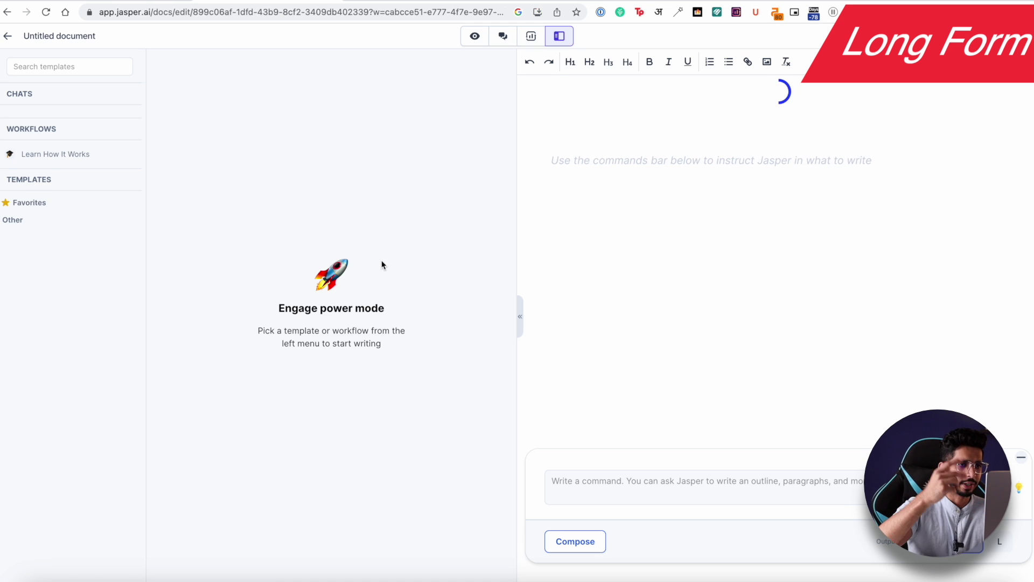
click(419, 241)
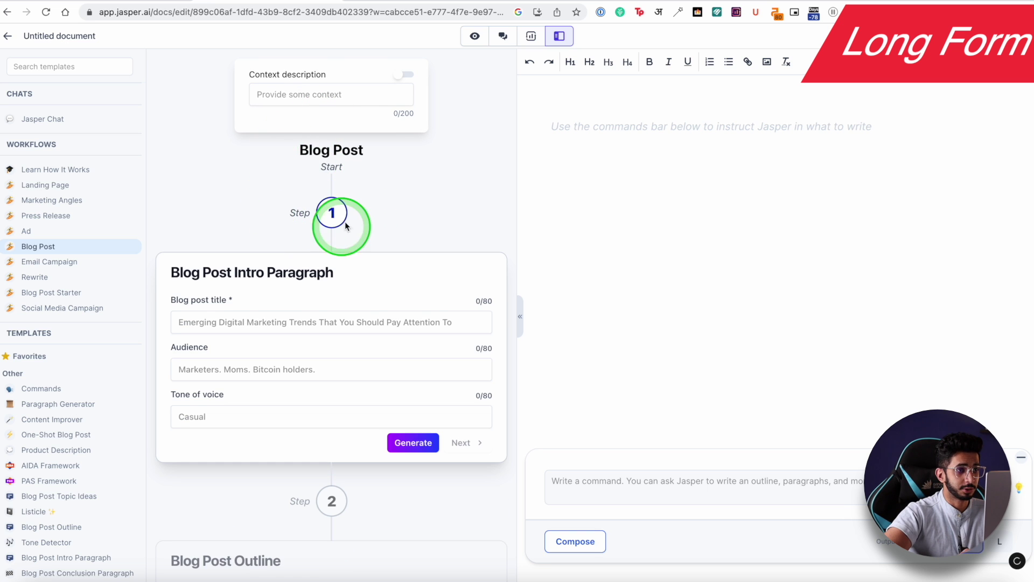
- Generate an intro paragraph titled "Type of coffee Beans" for the audience "Coffee Lovers" and add it to the document
scroll(290, 218, down, 1)
click(237, 295)
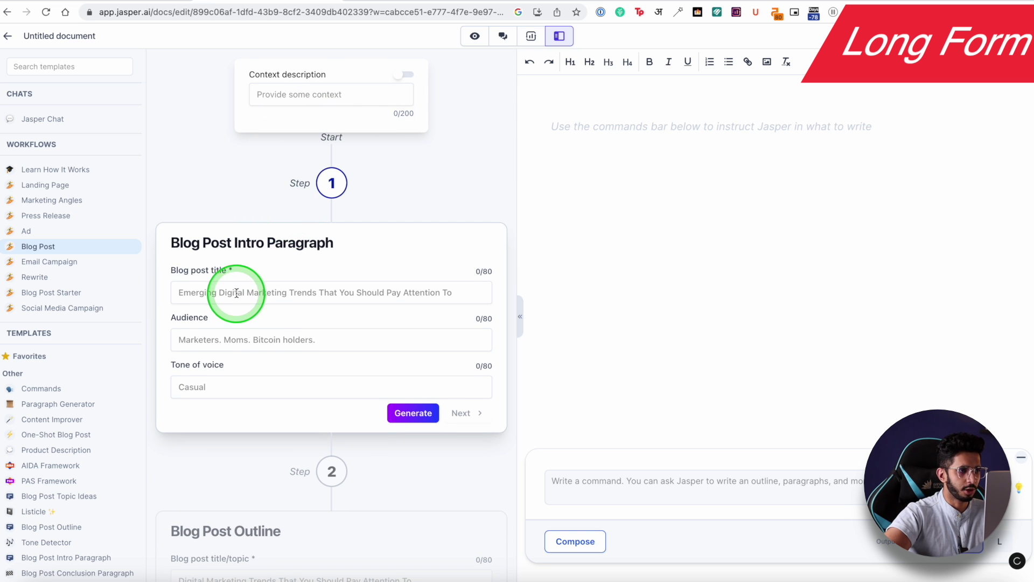
text(C)
key(BackSpace)
text(Type of coffee Beans)
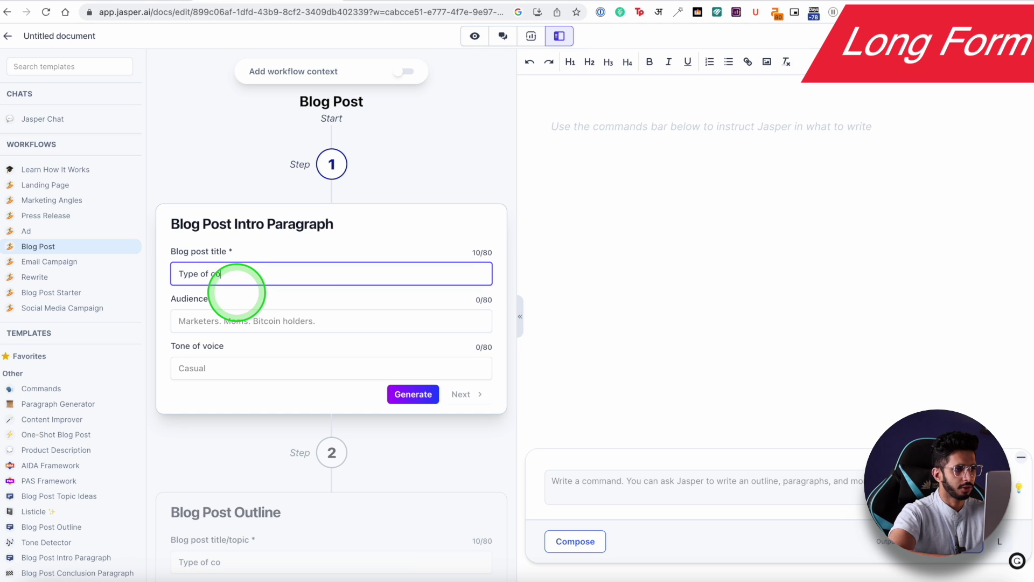
click(249, 318)
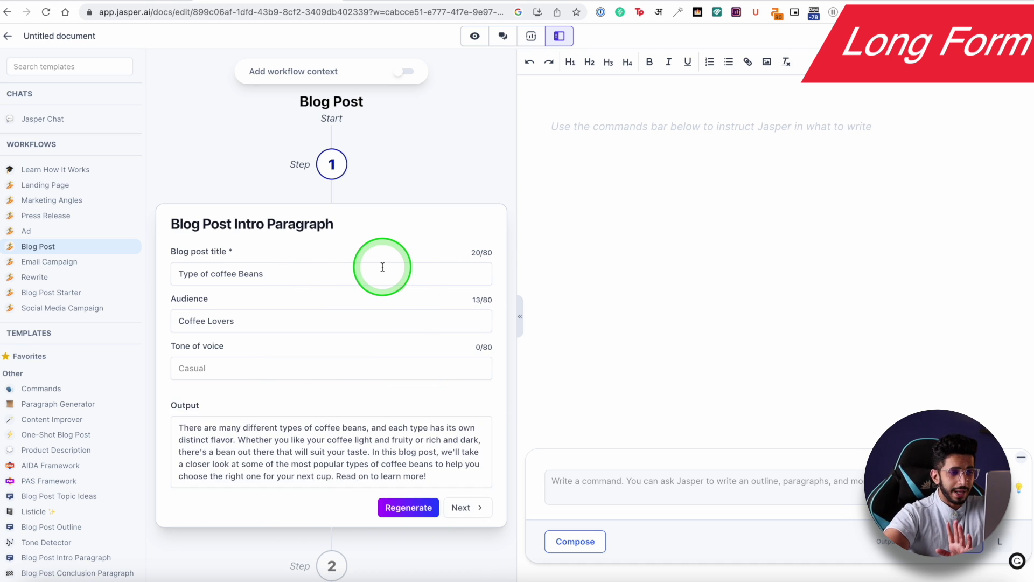
scroll(345, 431, down, 2)
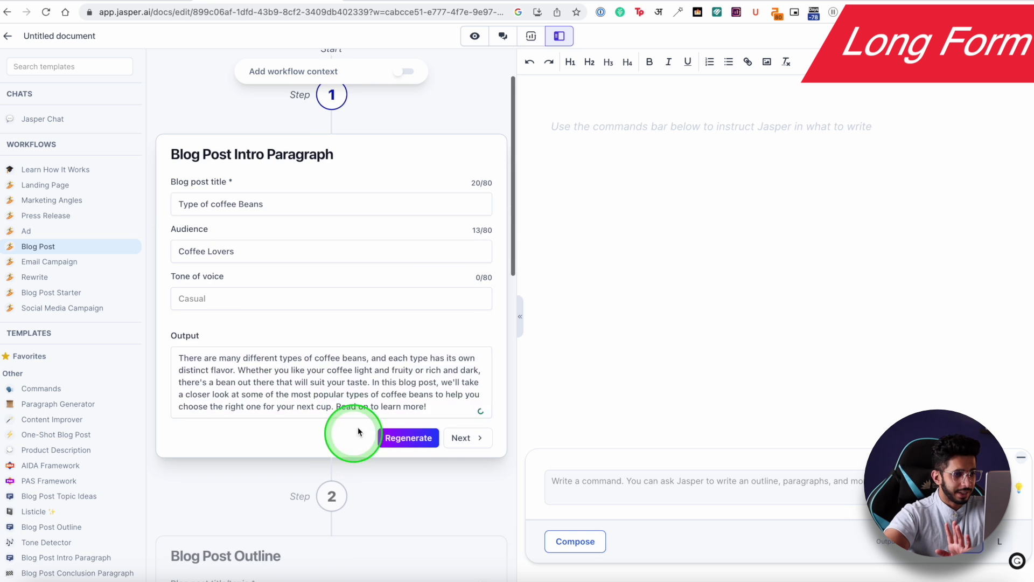
click(461, 439)
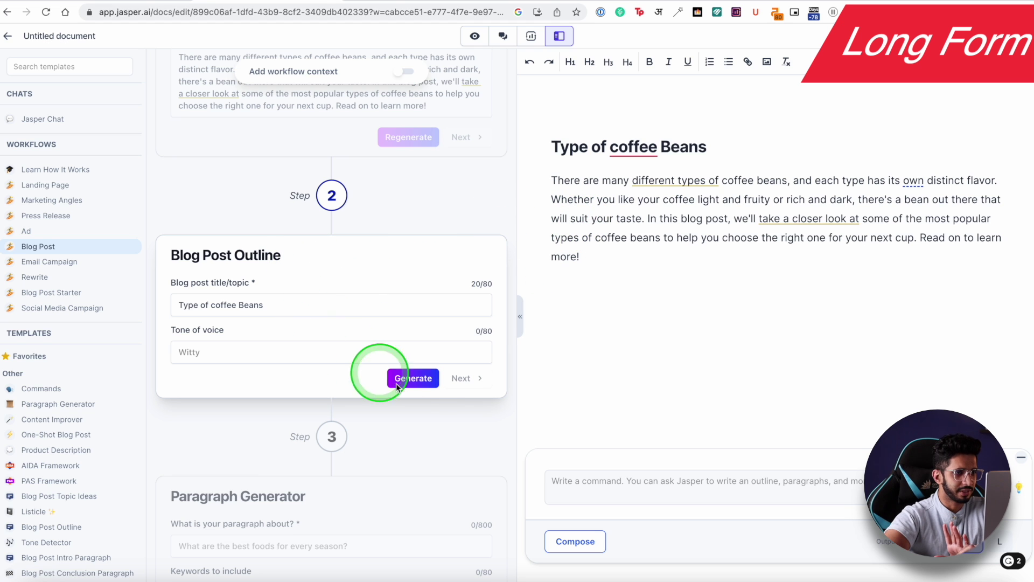
- Generate the blog post outline for the coffee beans topic and accept it to continue to the paragraph steps
click(420, 378)
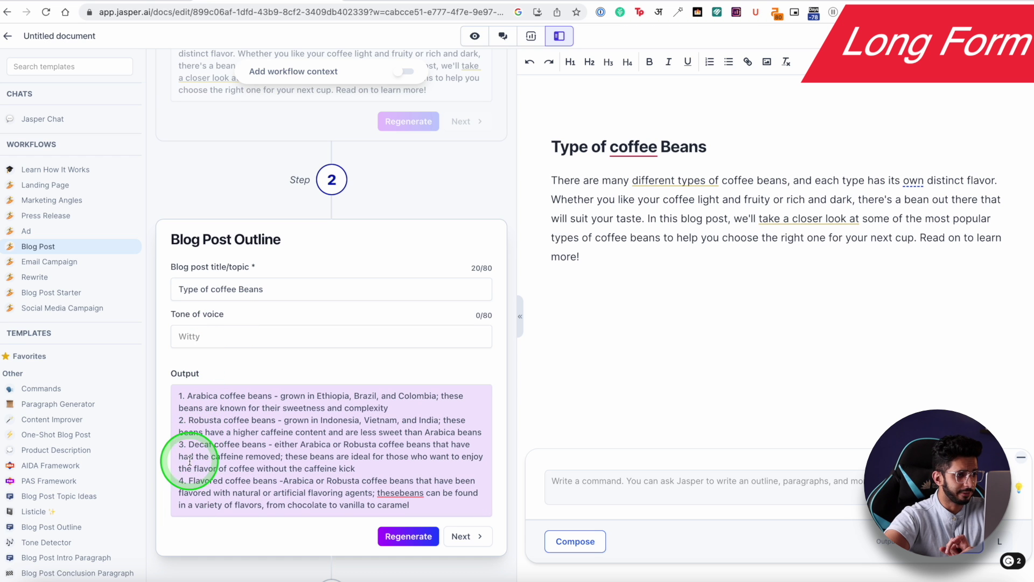
scroll(304, 428, down, 1)
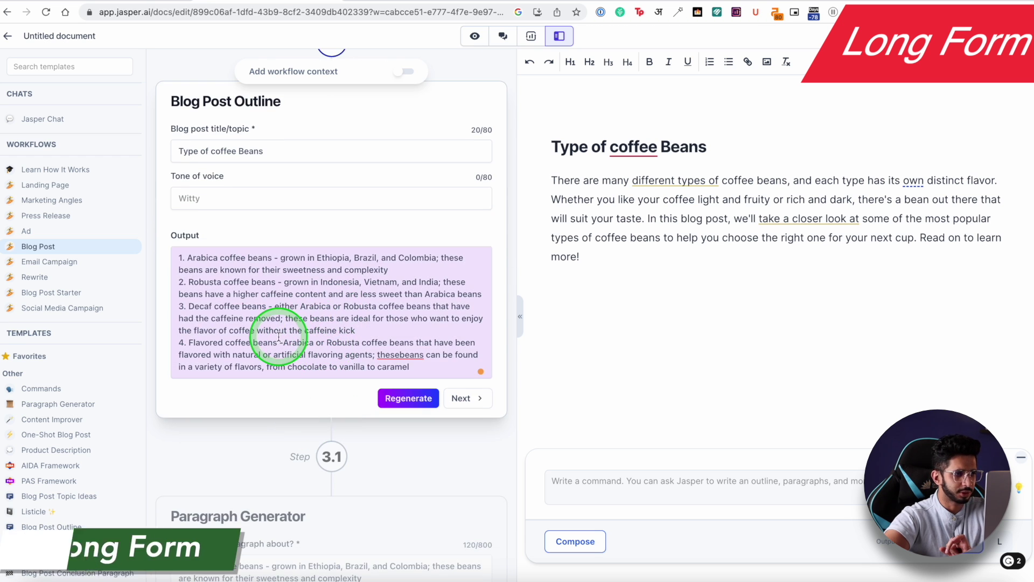
click(329, 249)
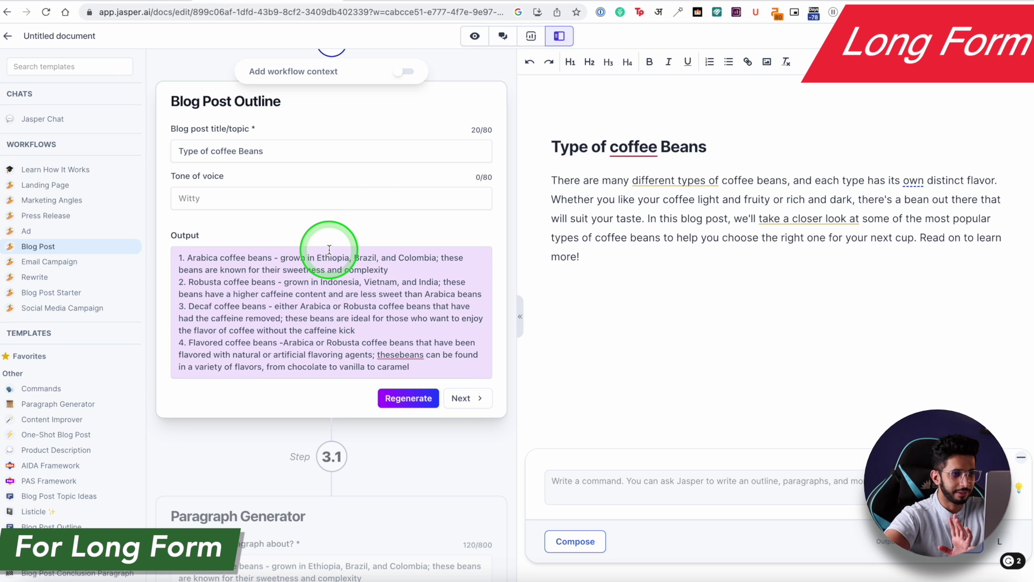
click(463, 401)
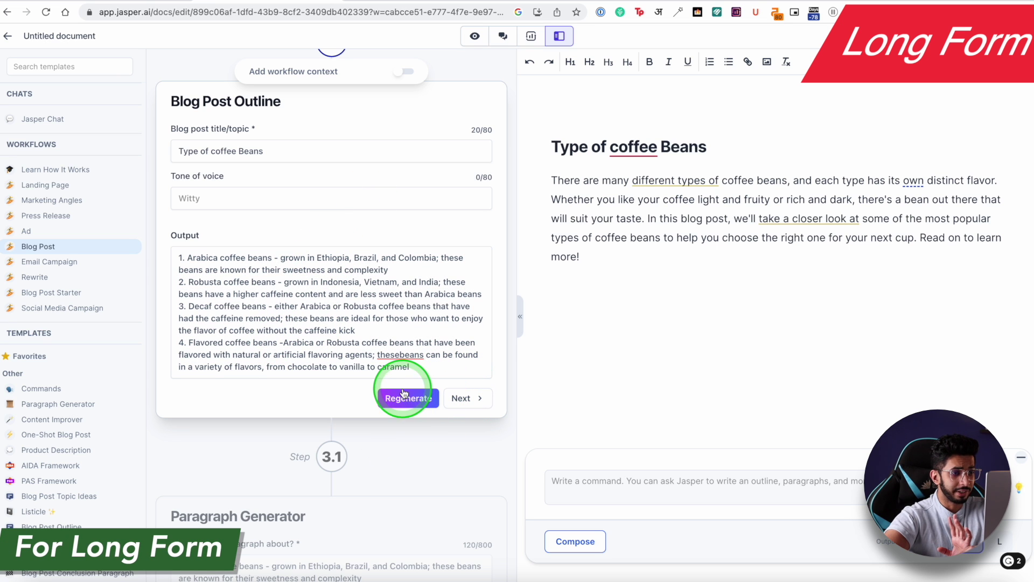
click(462, 398)
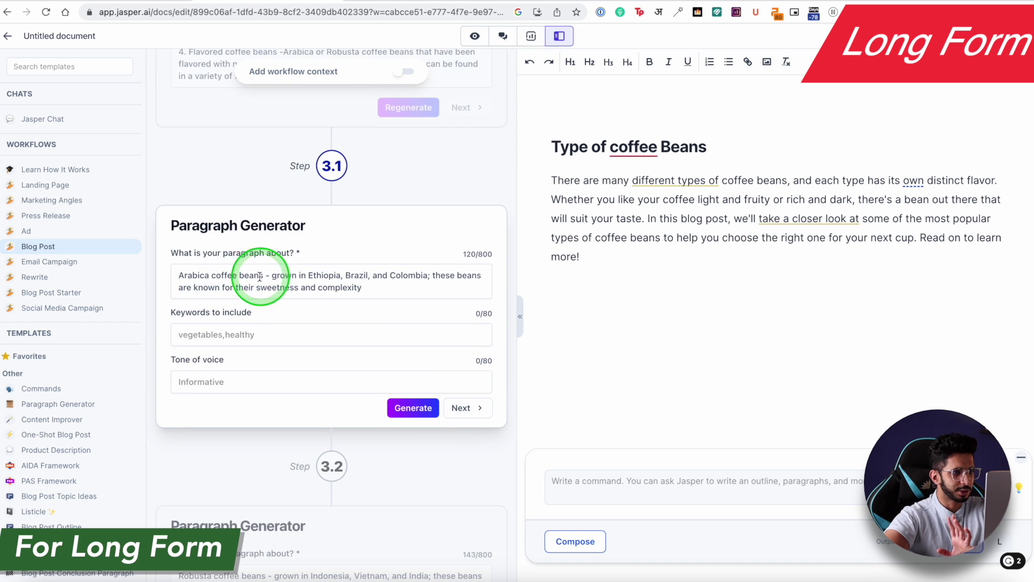
- Cancel skipping the Arabica coffee beans step, generate its paragraph and add it to the document
click(464, 410)
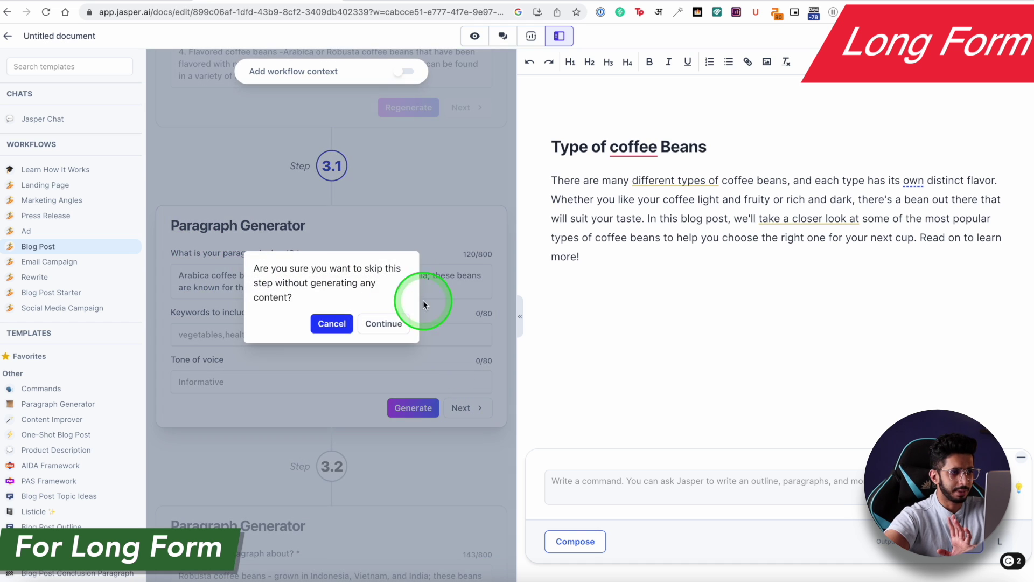
drag(295, 267, 326, 296)
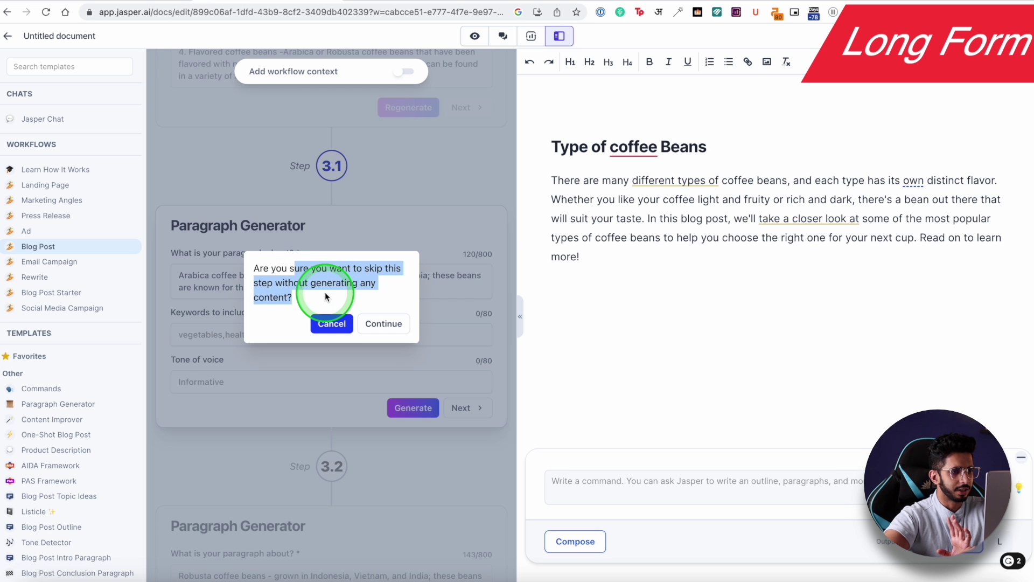
click(331, 323)
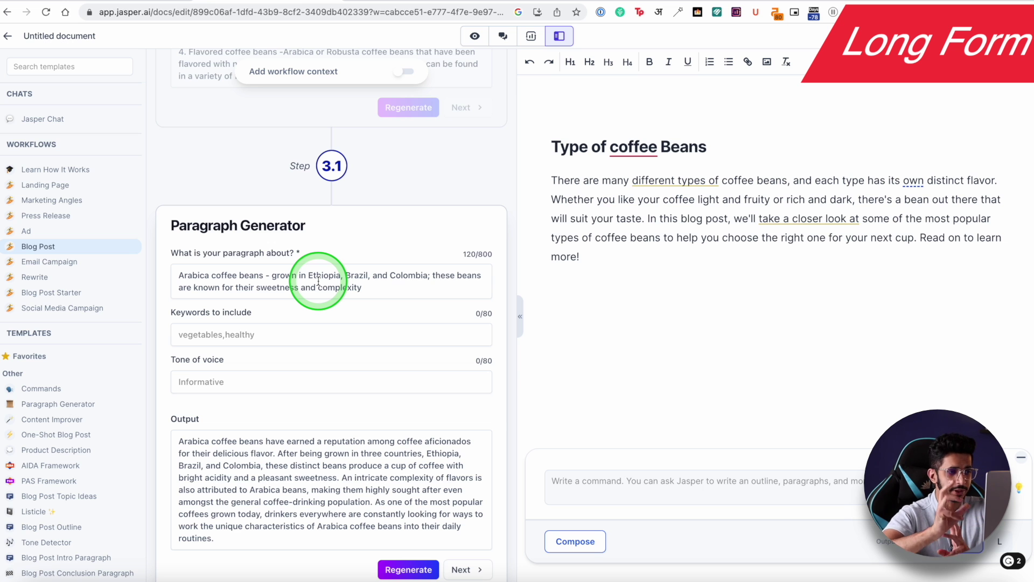
scroll(319, 281, down, 2)
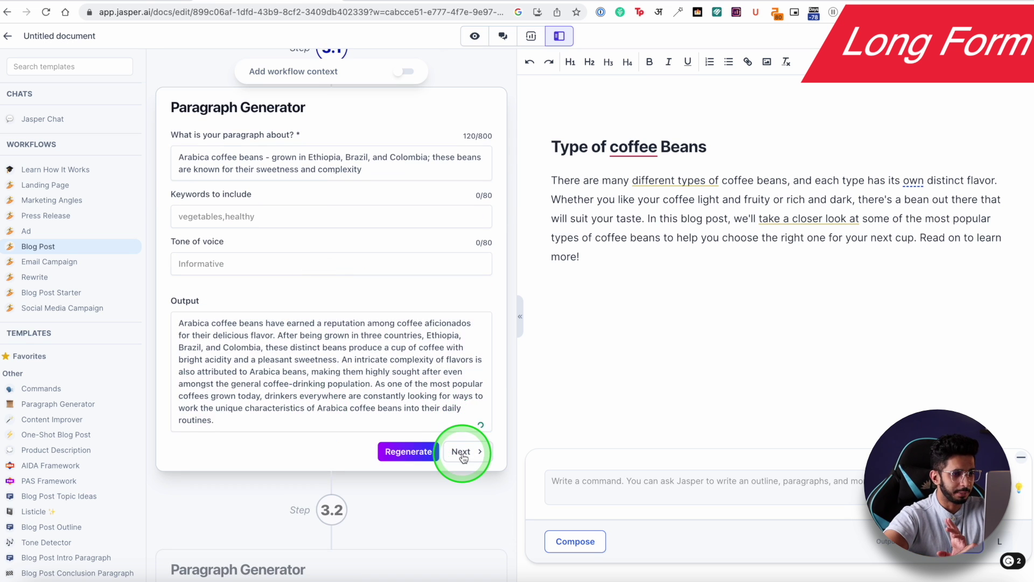
click(462, 457)
- Examine the composed blog post and the remaining workflow steps through to the conclusion paragraph
scroll(654, 294, down, 2)
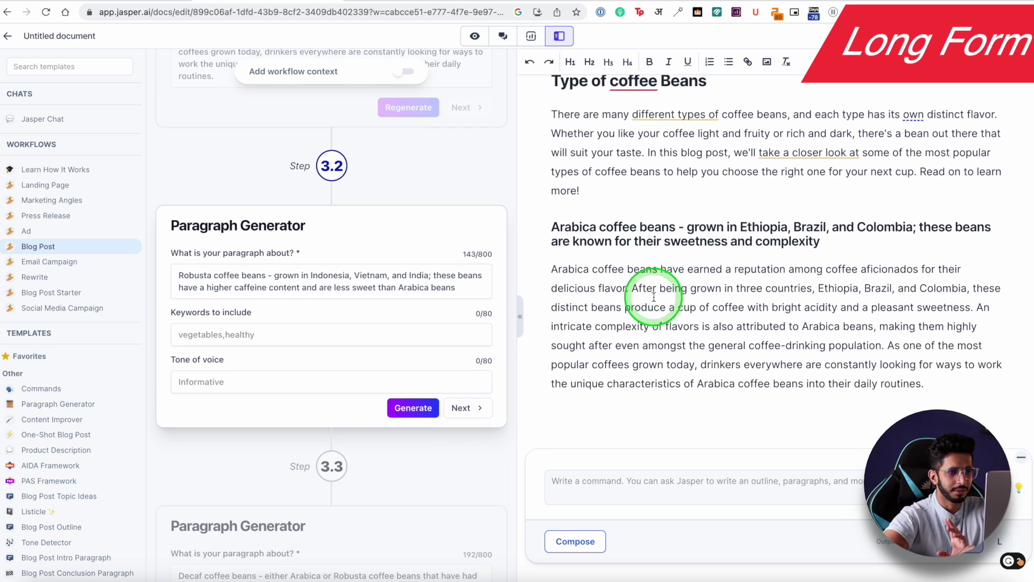
scroll(657, 281, down, 1)
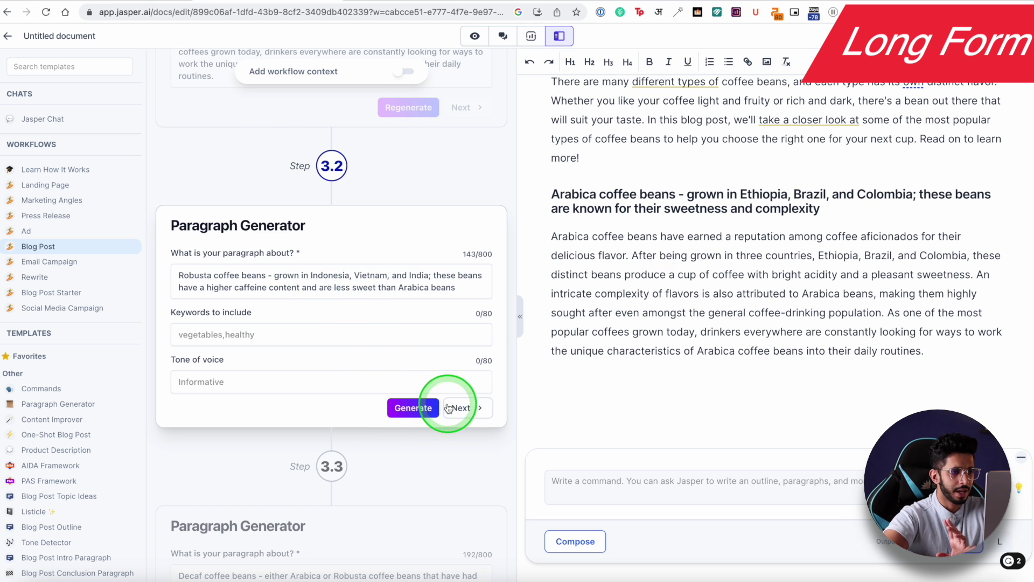
scroll(362, 291, up, 2)
scroll(397, 339, down, 6)
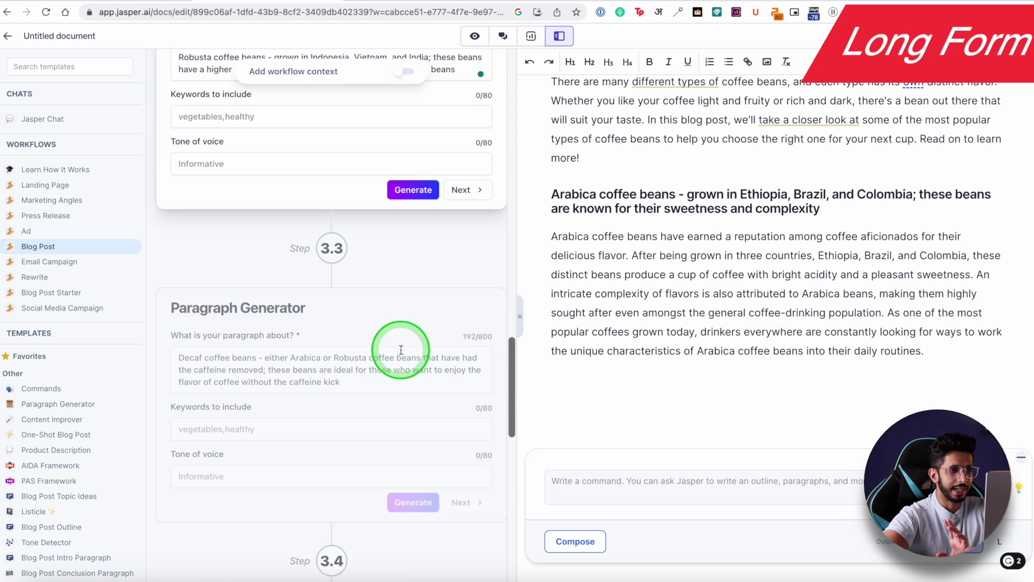
scroll(323, 269, down, 10)
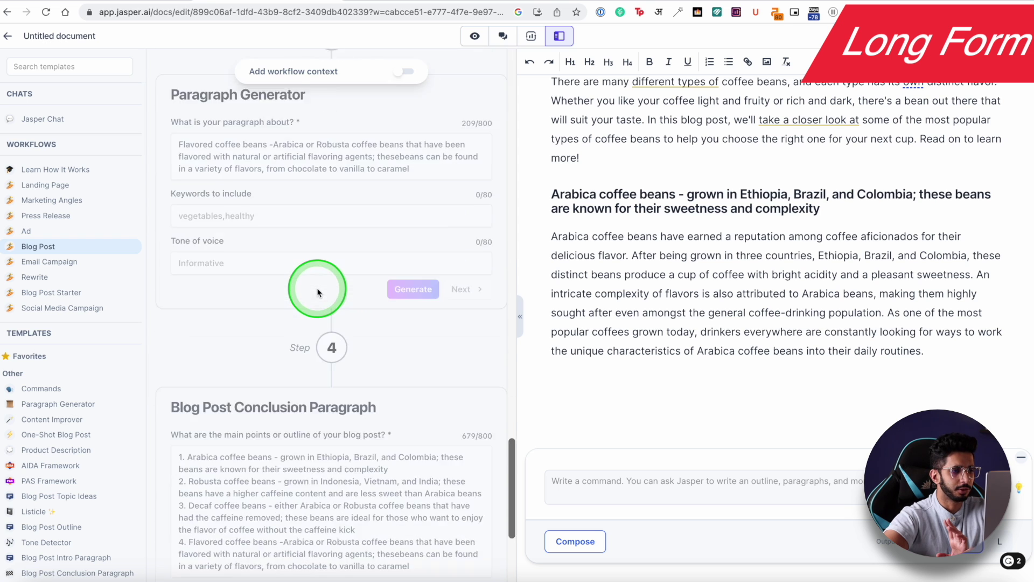
scroll(316, 288, down, 4)
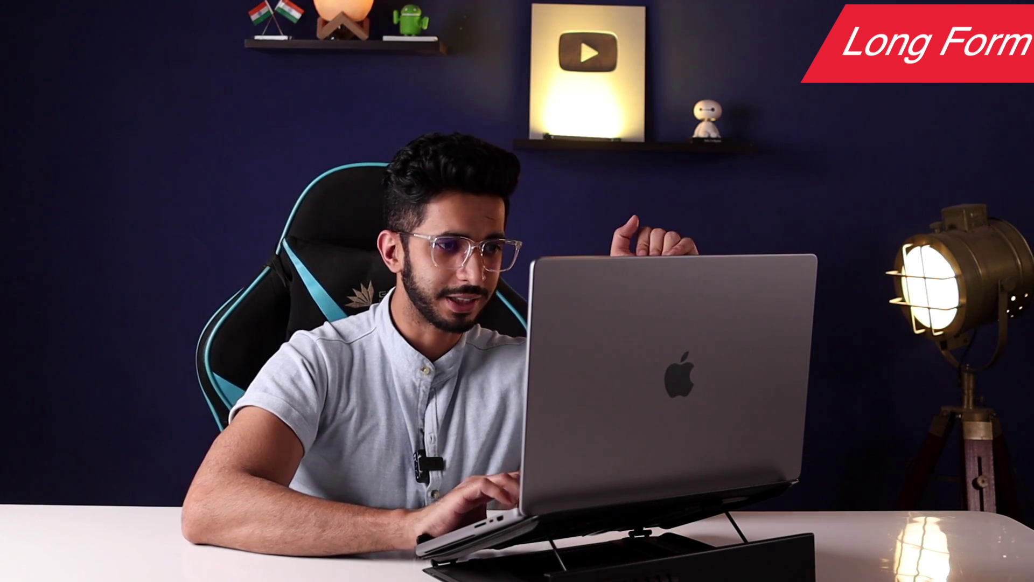
- Filter the templates to the Blog category and open the One-Shot Blog Post template
click(63, 136)
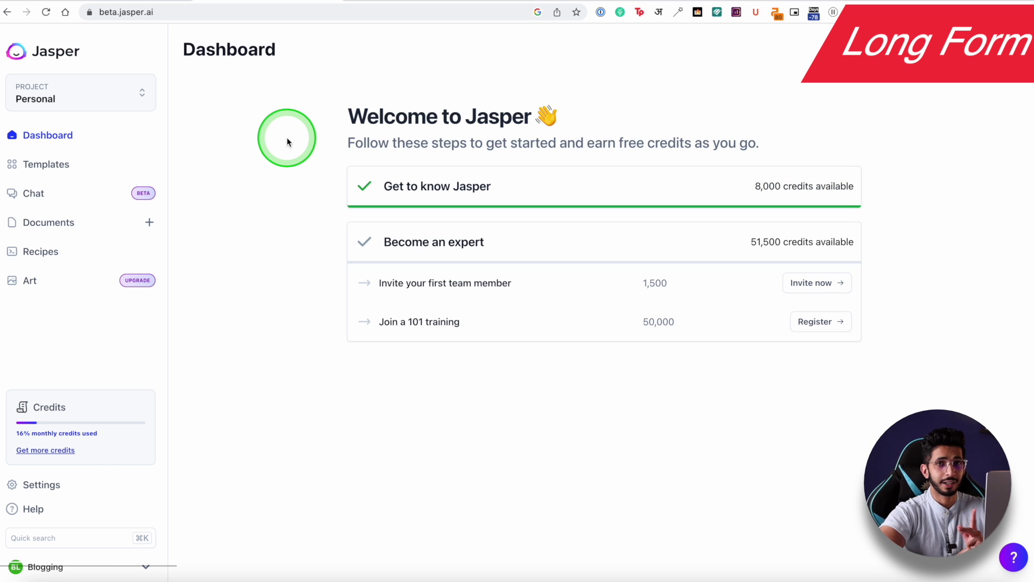
click(50, 179)
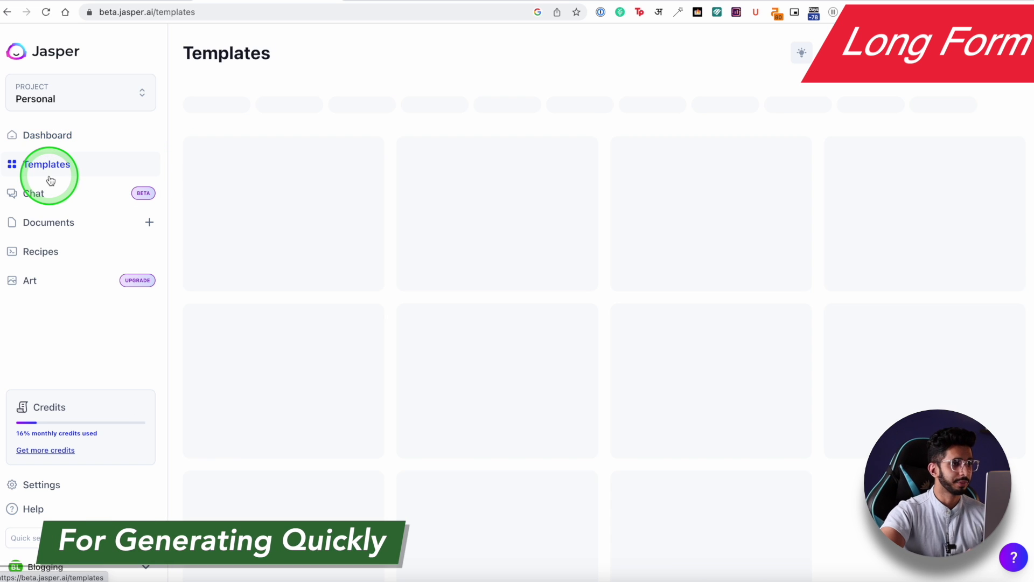
click(261, 128)
click(272, 109)
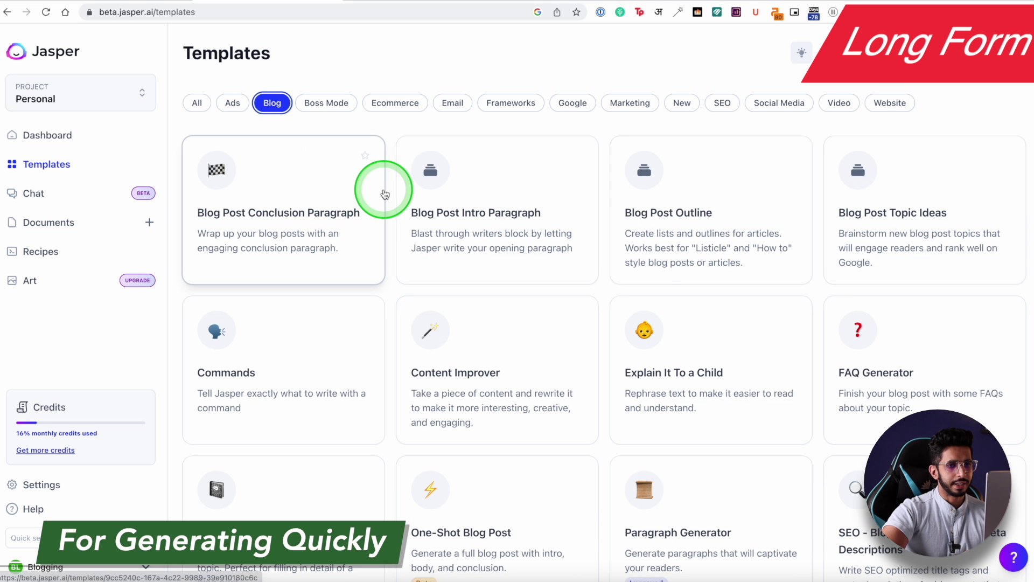
scroll(382, 188, down, 1)
scroll(383, 194, down, 6)
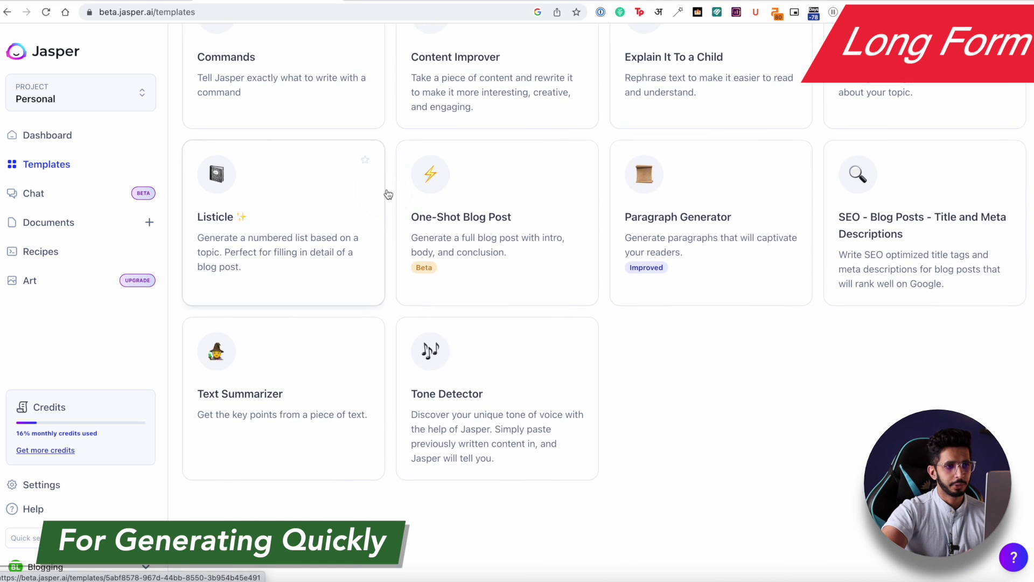
scroll(517, 356, up, 7)
scroll(516, 357, down, 4)
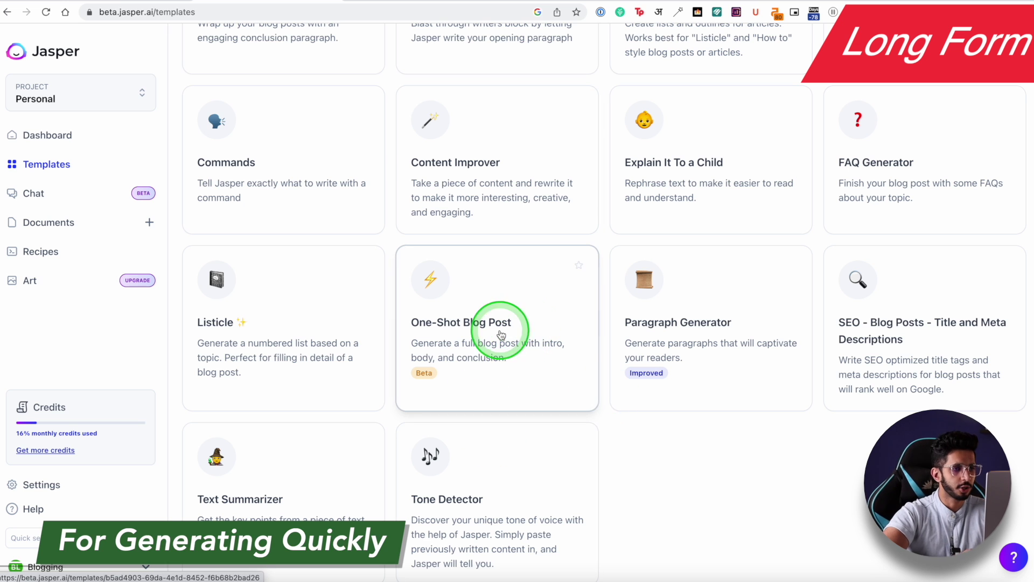
click(485, 341)
- Generate a one-shot blog post on "Types Of Coffee Beans" with a Friendly tone for Coffee Lovers
click(246, 134)
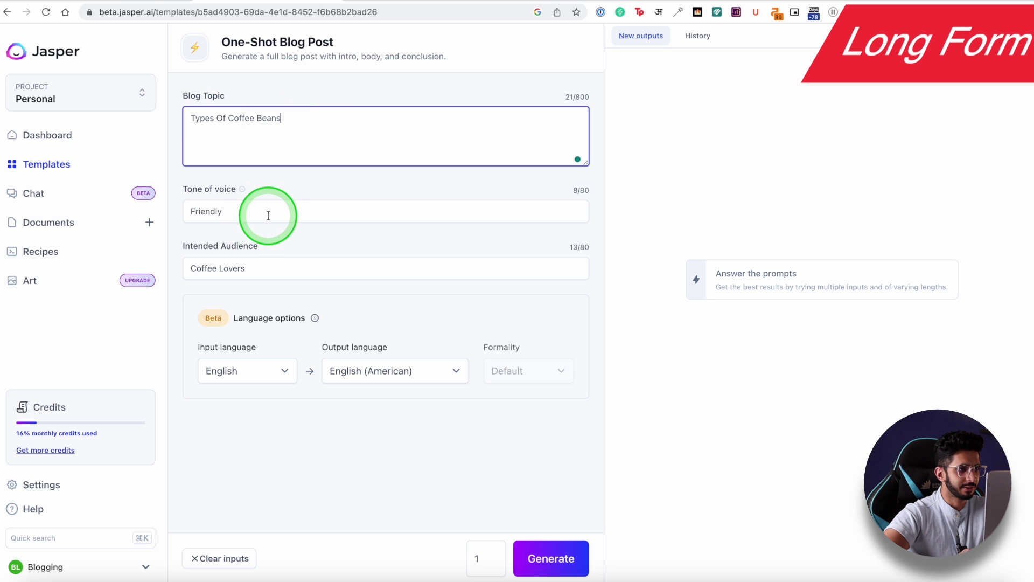
click(550, 558)
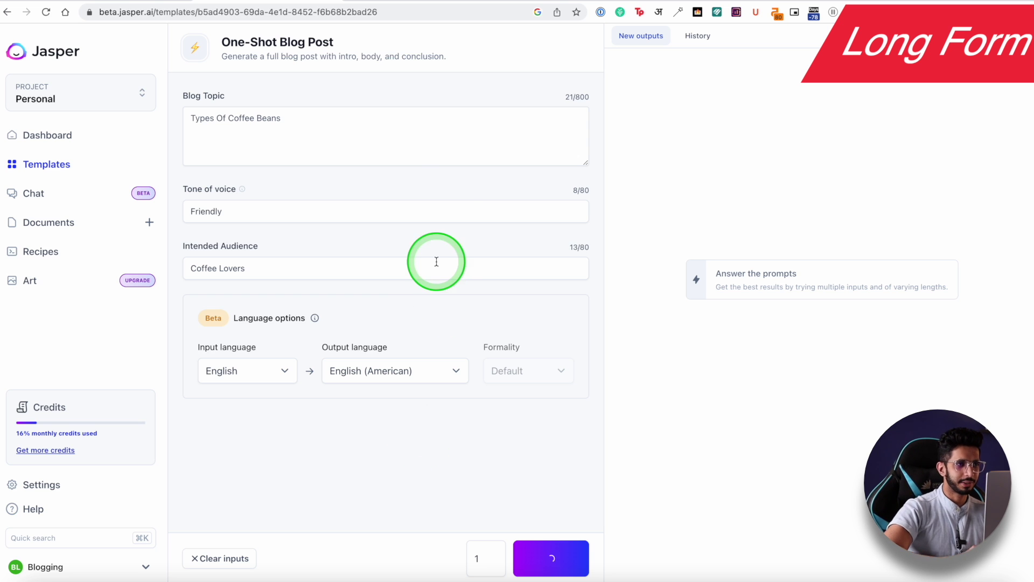
click(289, 154)
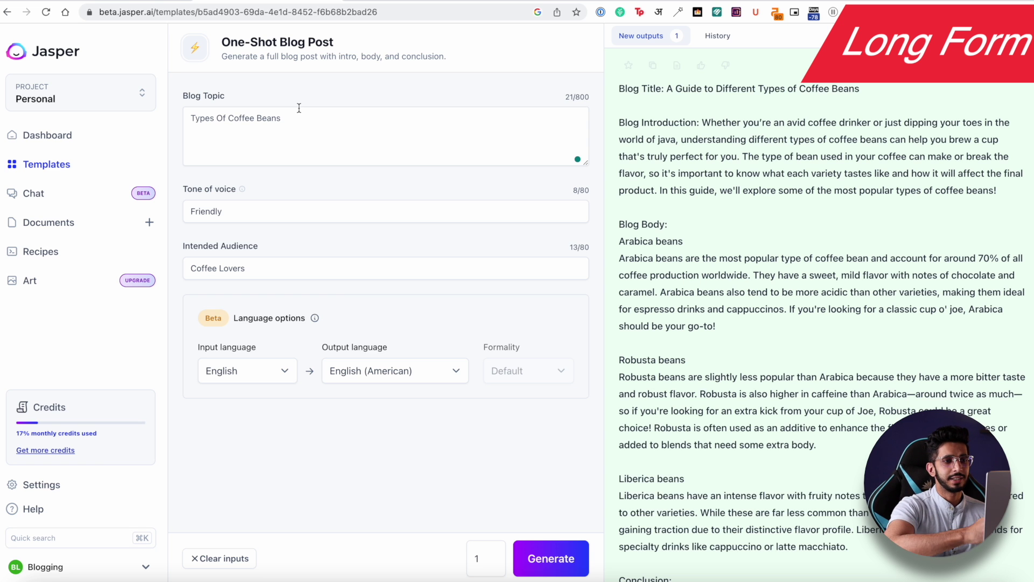
- Read through the generated one-shot blog post from its title and introduction to the conclusion
scroll(692, 156, down, 1)
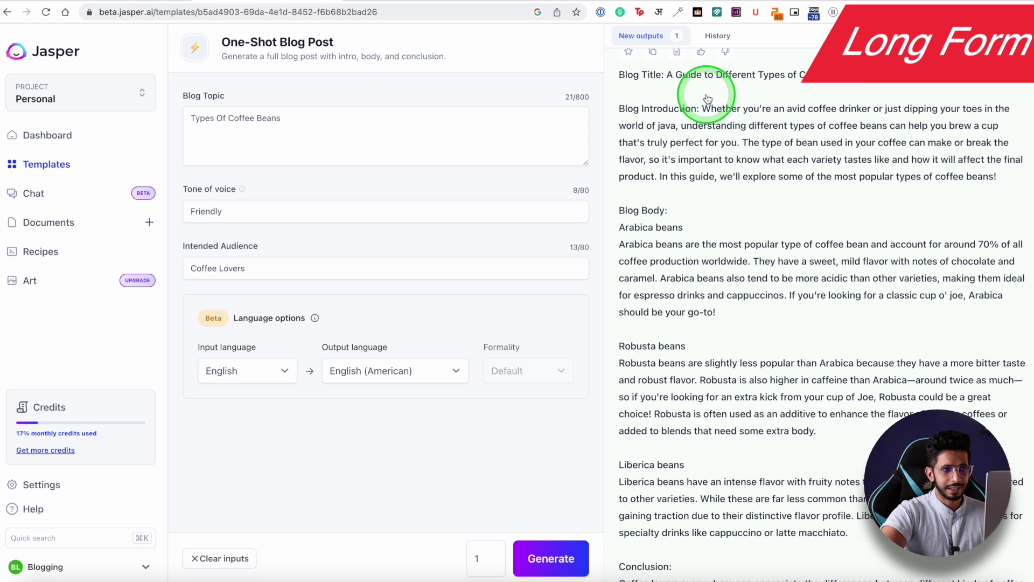
scroll(692, 156, down, 2)
scroll(673, 213, down, 5)
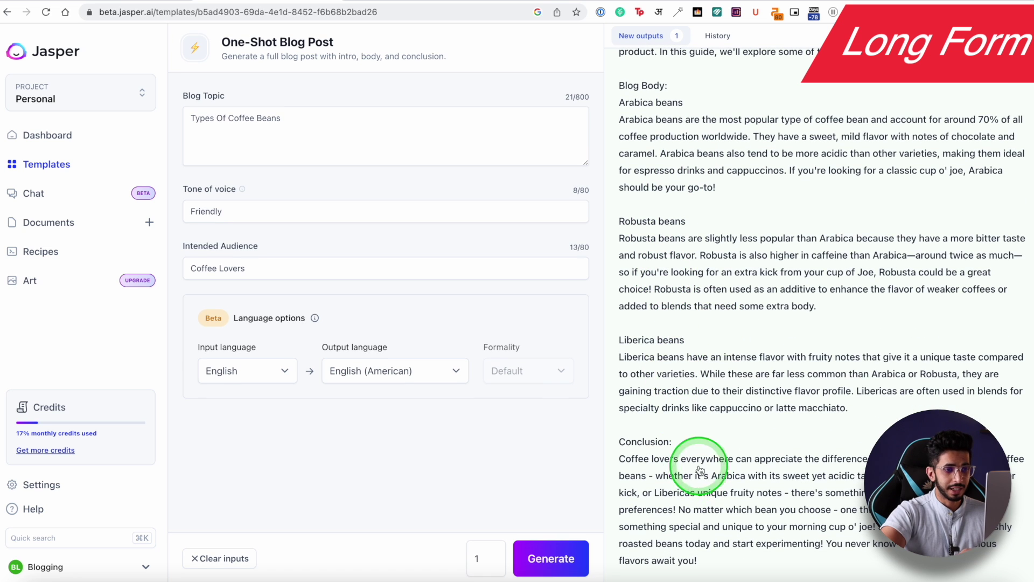
scroll(687, 295, up, 7)
scroll(687, 295, down, 7)
- Switch to Originality.AI's Content Scan, paste in the generated coffee beans blog post and run an AI detection scan
click(368, 7)
click(81, 117)
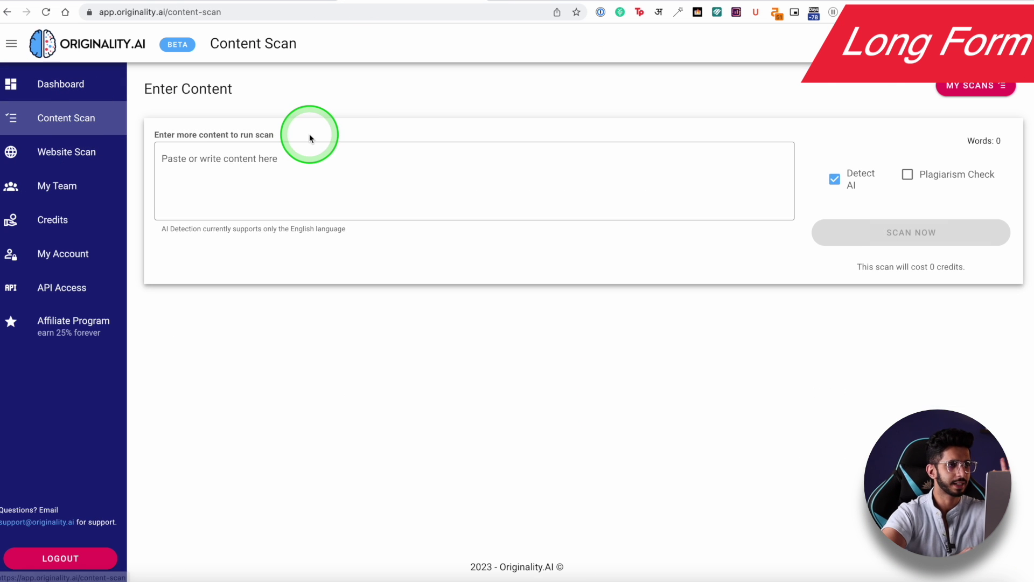
click(302, 159)
key(super+v)
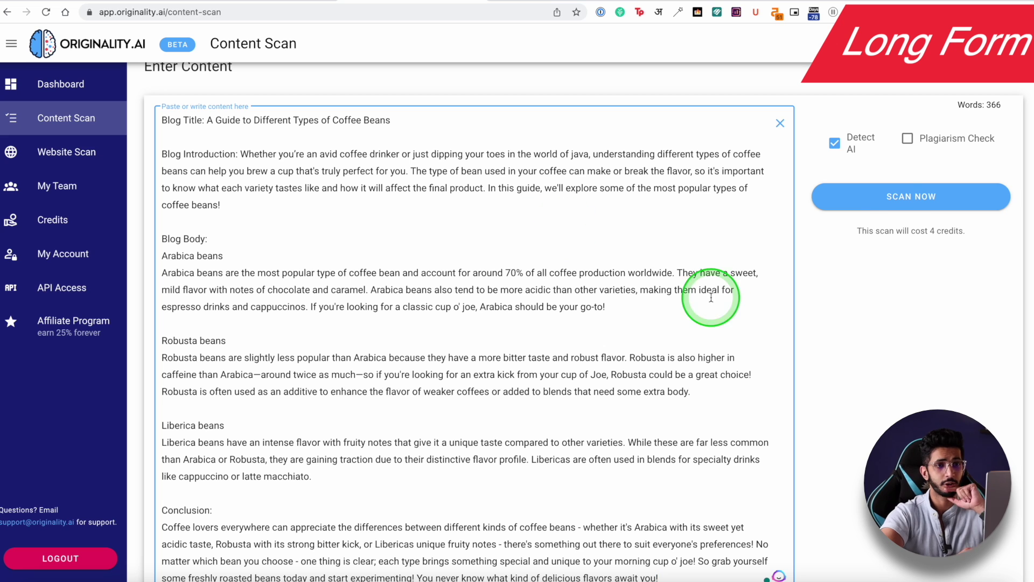
click(893, 198)
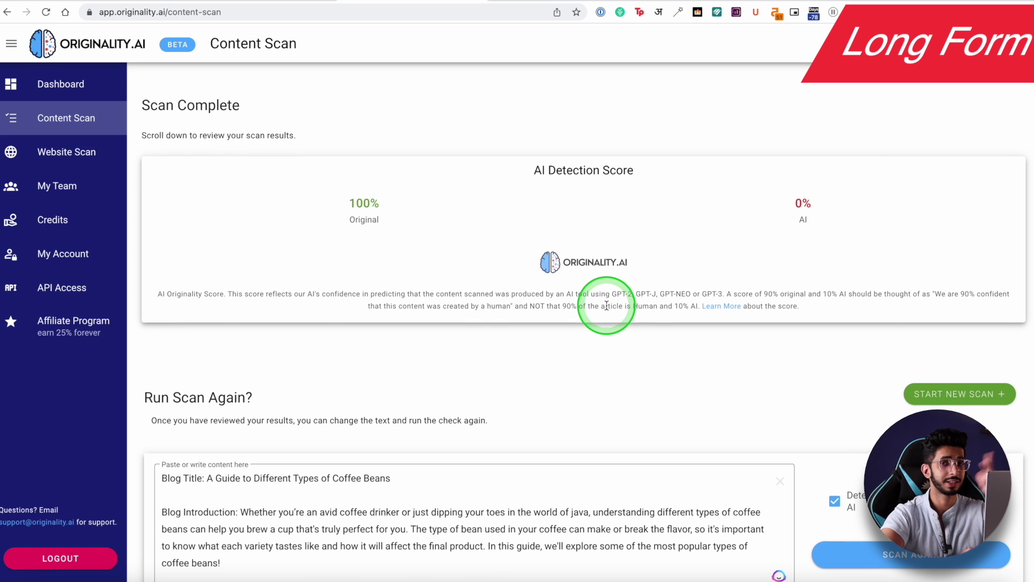
- Review the AI Detection Score for the scanned post, checking both the Original and AI percentages
scroll(369, 273, down, 8)
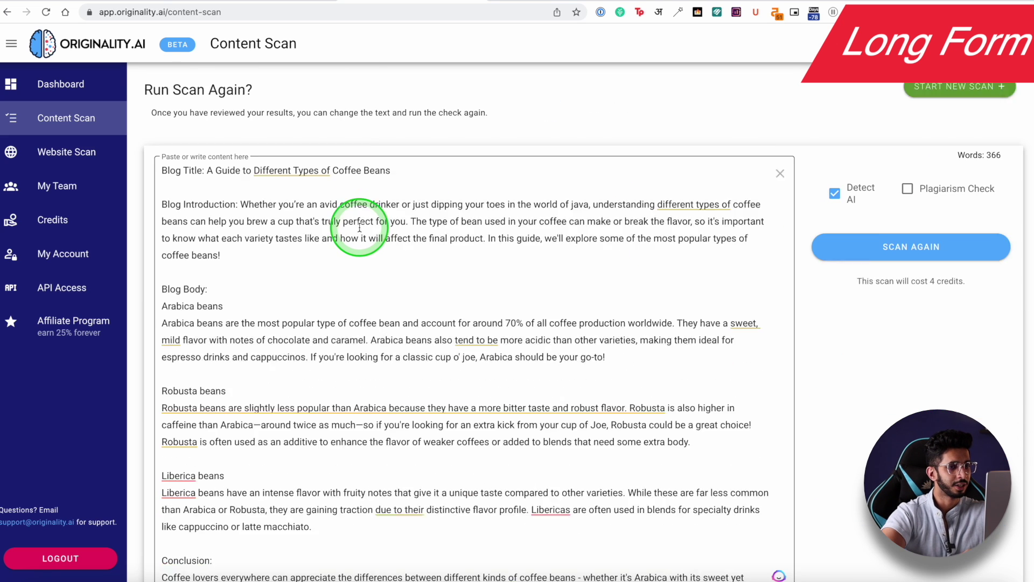
scroll(373, 330, up, 8)
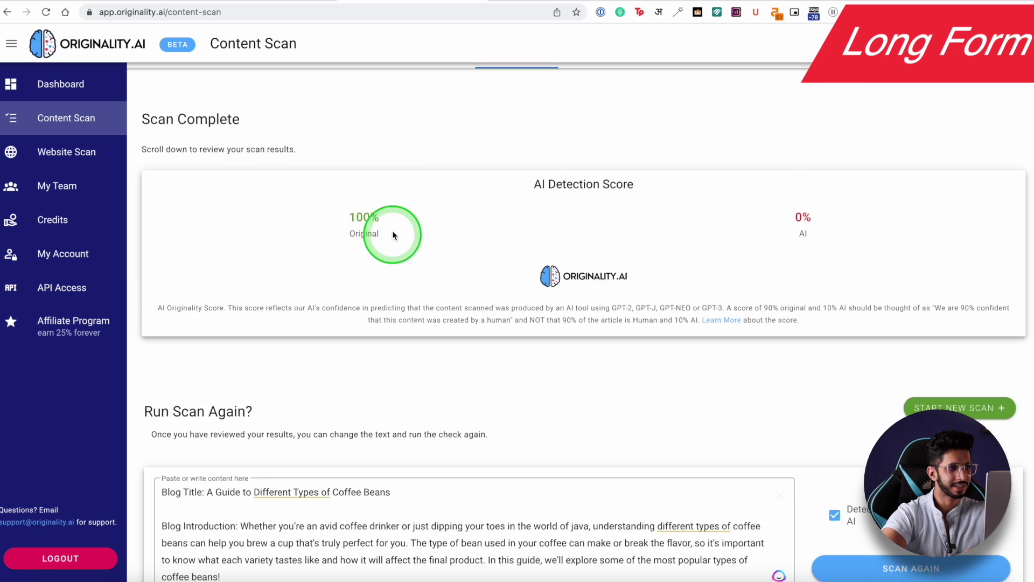
double_click(370, 217)
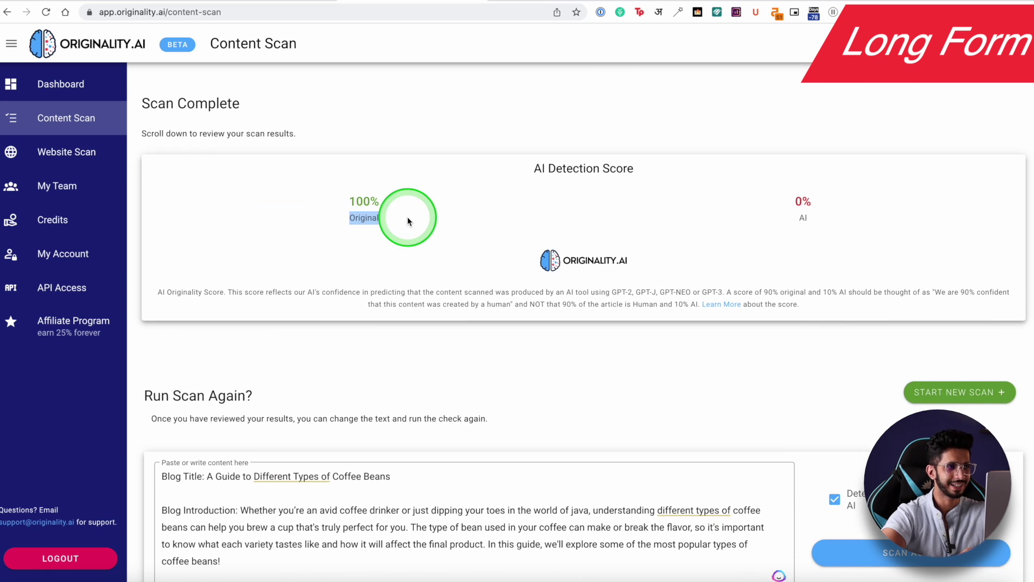
scroll(407, 217, down, 4)
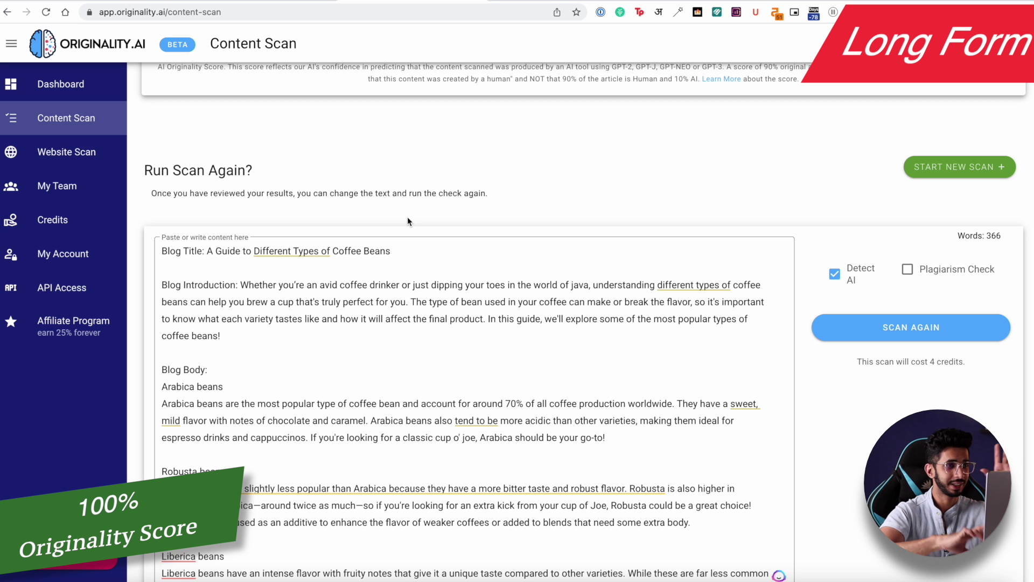
scroll(407, 216, up, 4)
double_click(801, 202)
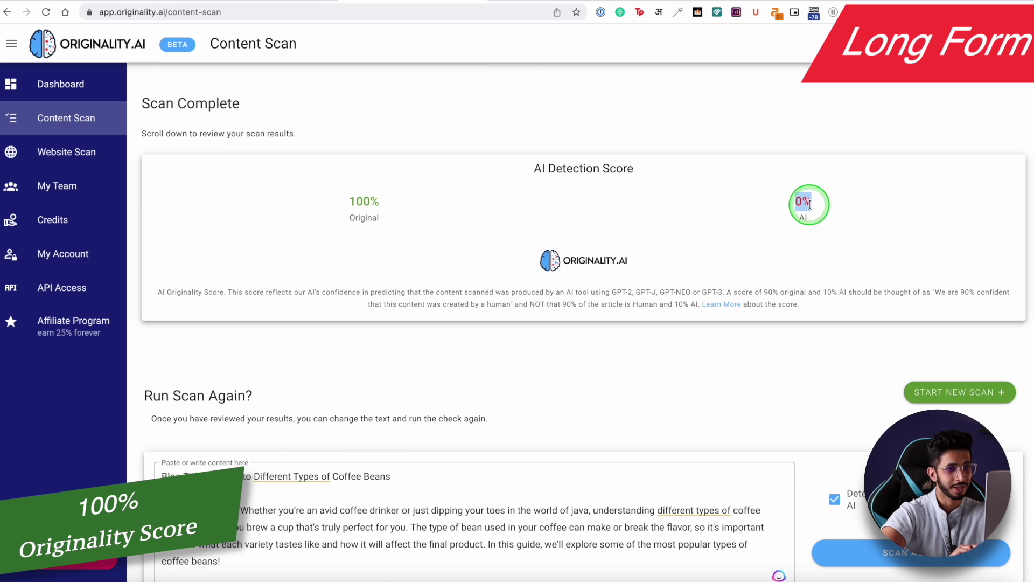
scroll(383, 193, down, 1)
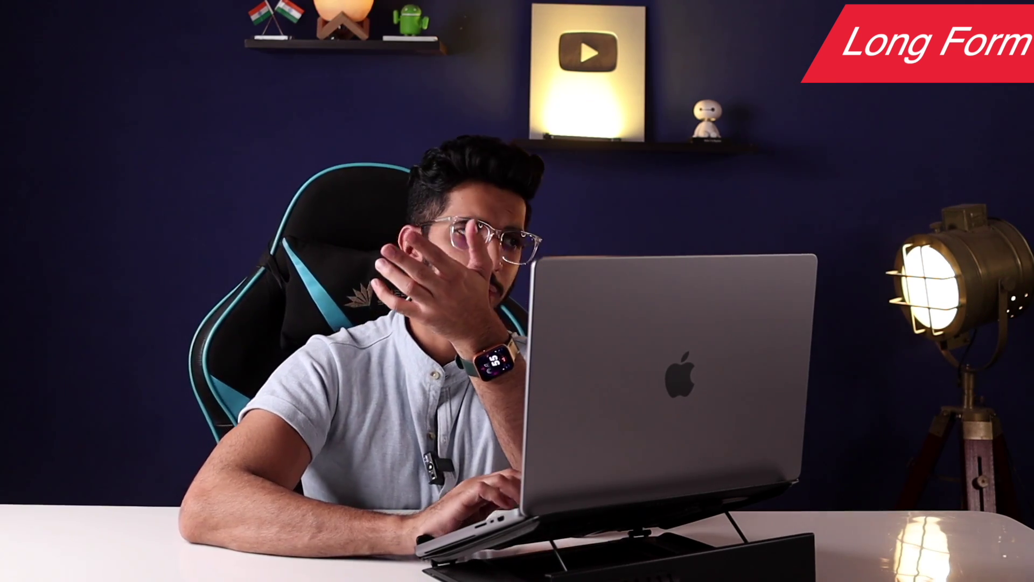
- Switch back to Jasper and start a new document from the Ad workflow
click(95, 223)
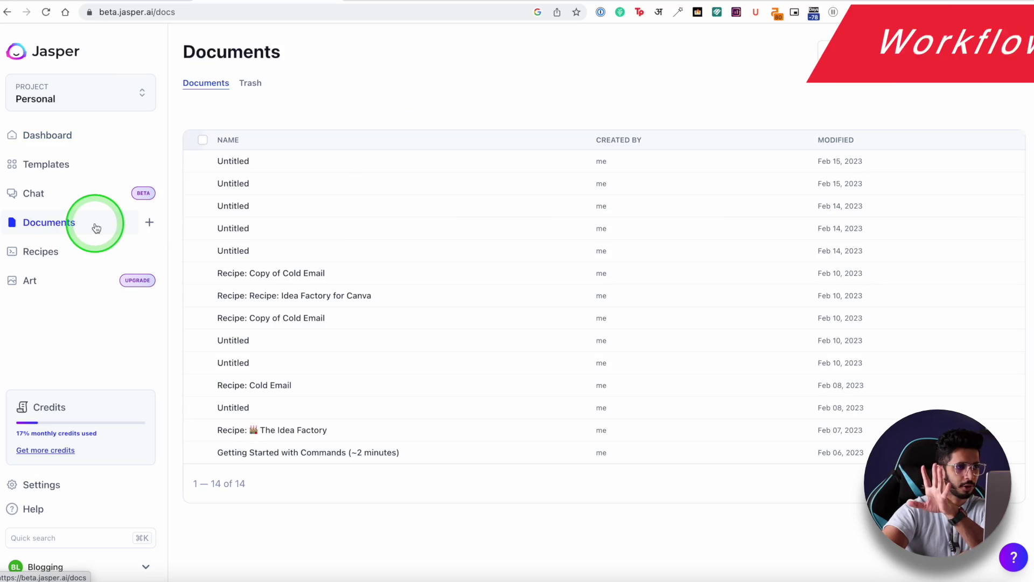
click(148, 222)
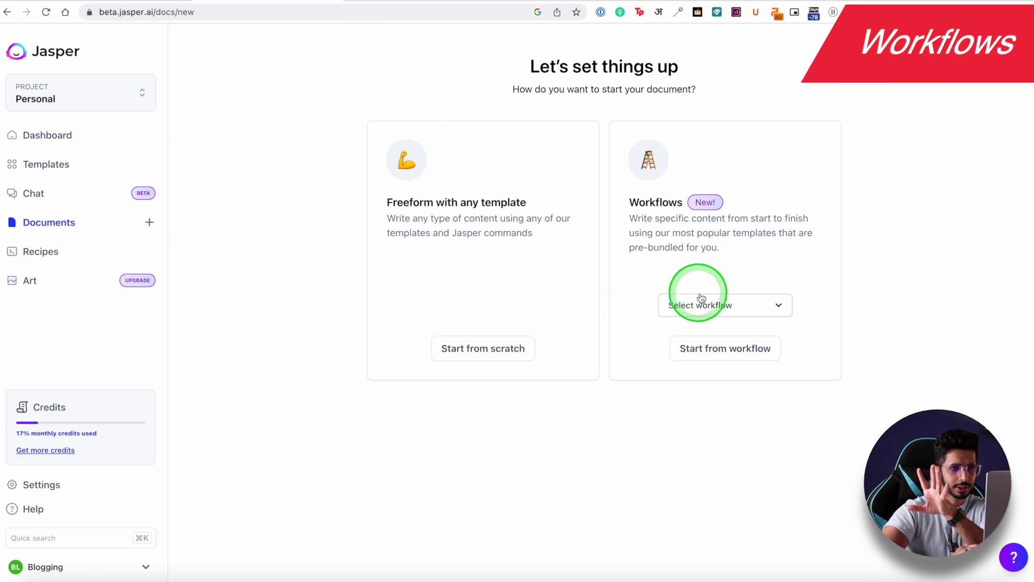
click(707, 306)
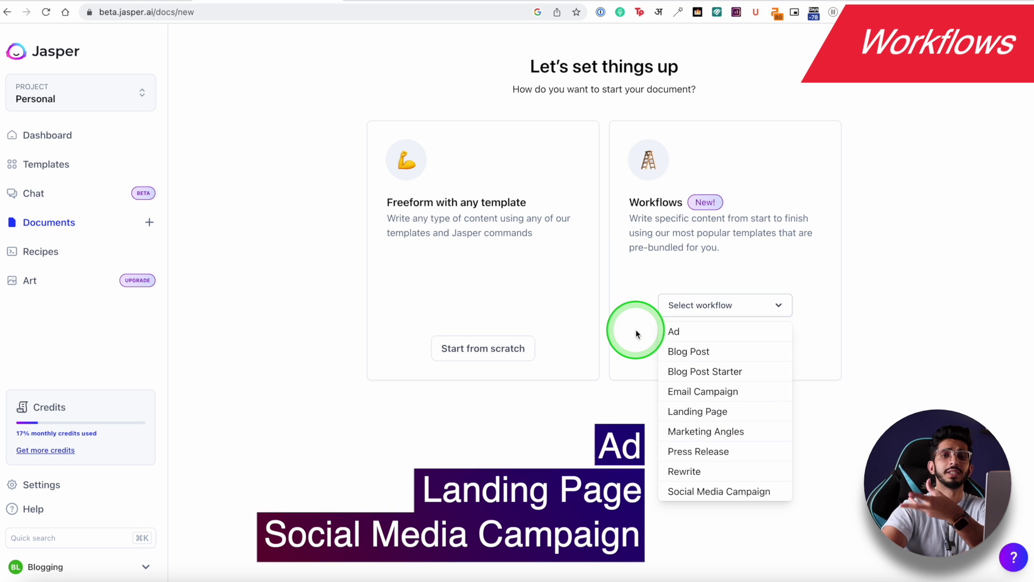
click(676, 330)
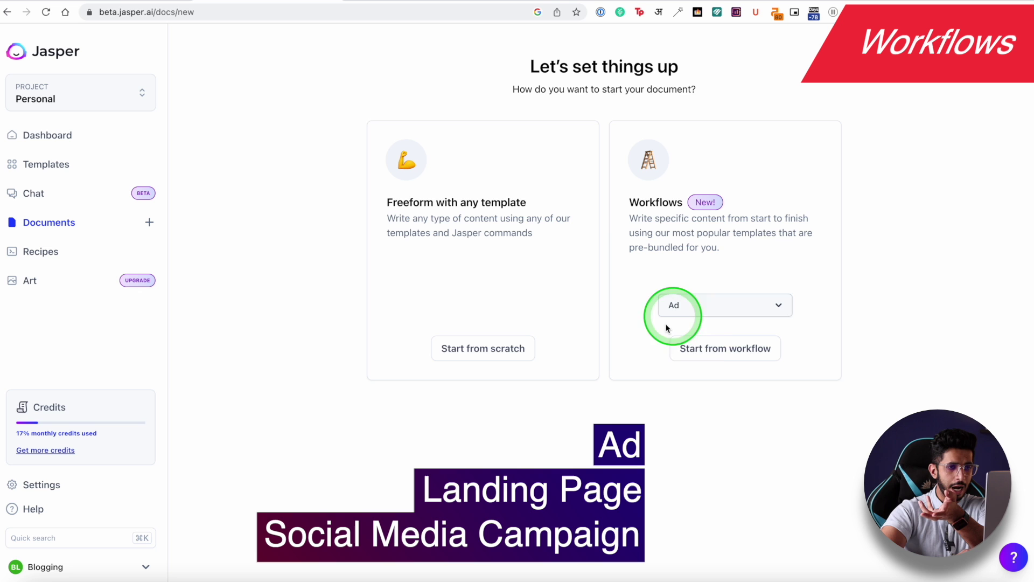
click(700, 350)
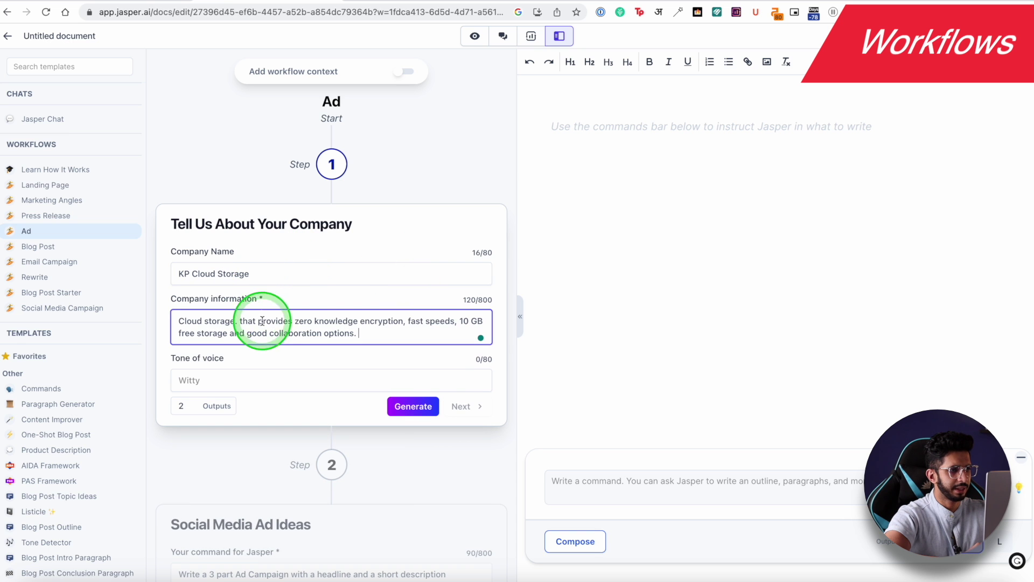
- Generate the company description for KP Cloud Storage, covering zero knowledge encryption, fast speeds, 10 GB free storage and collaboration, and use the first output
click(415, 406)
scroll(414, 406, down, 3)
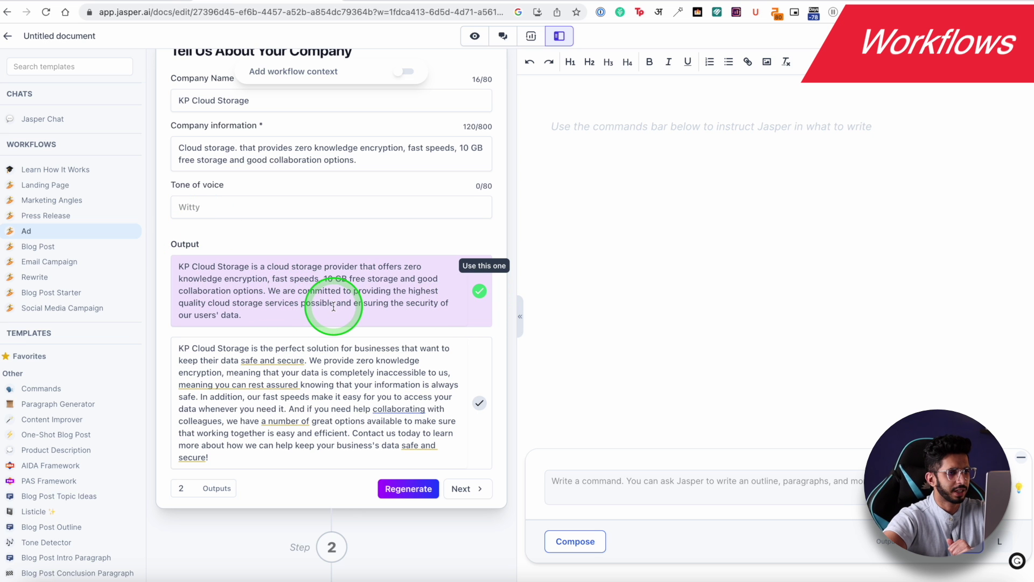
click(454, 489)
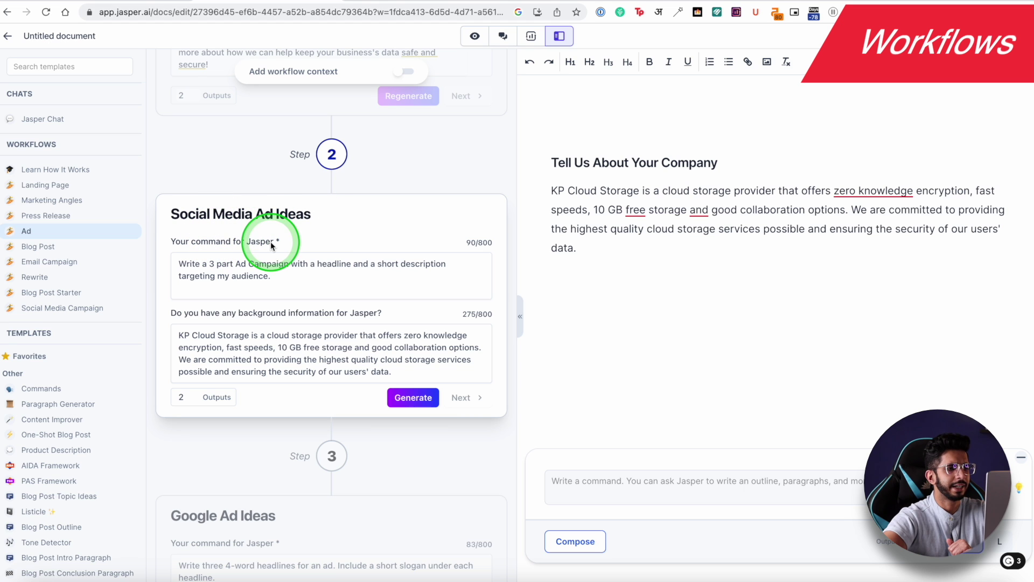
- Generate the social media ad ideas as a 3 part Ad Campaign, read both outputs and add the first one to the document
click(203, 264)
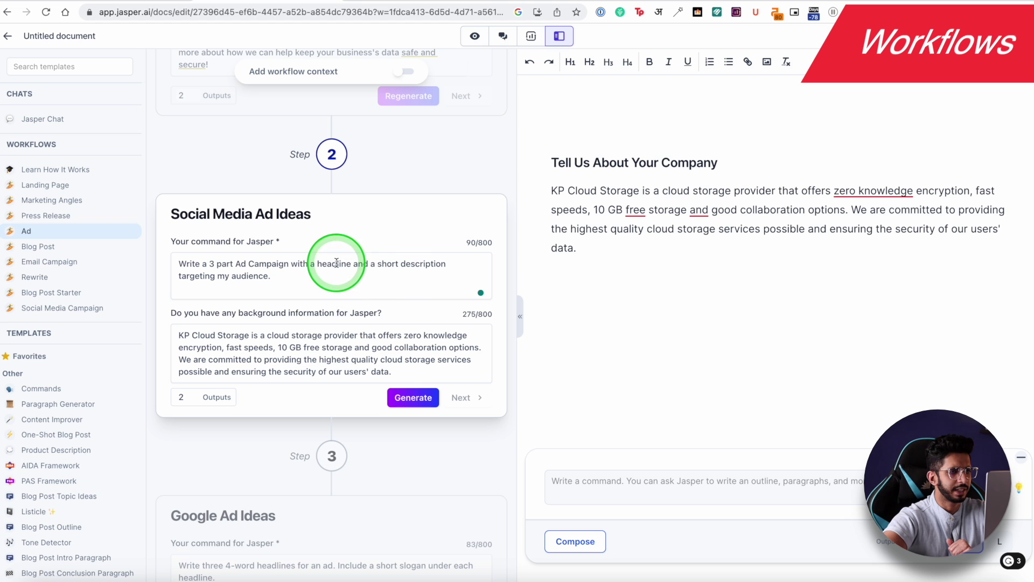
click(253, 345)
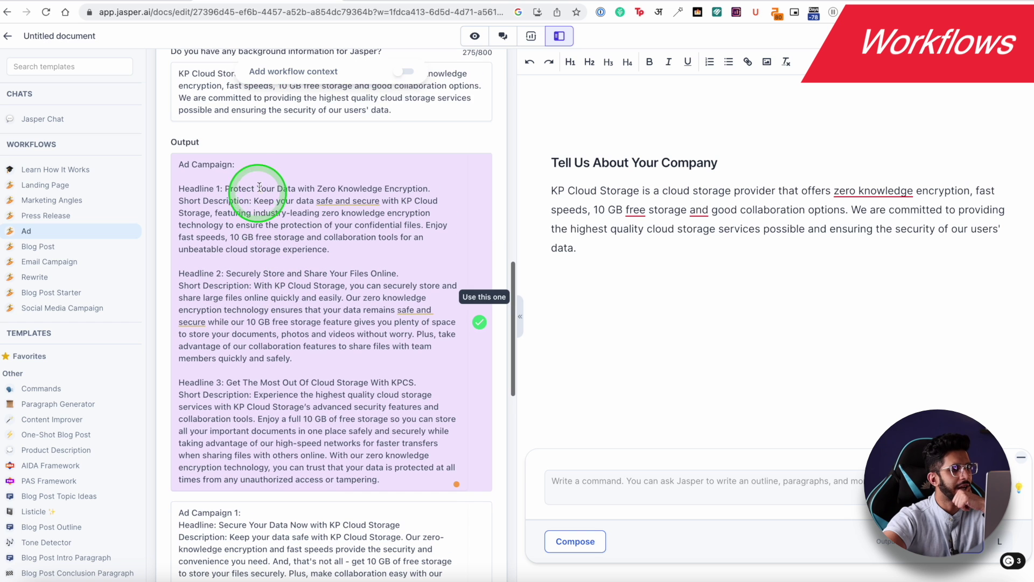
scroll(259, 187, down, 3)
scroll(273, 201, up, 2)
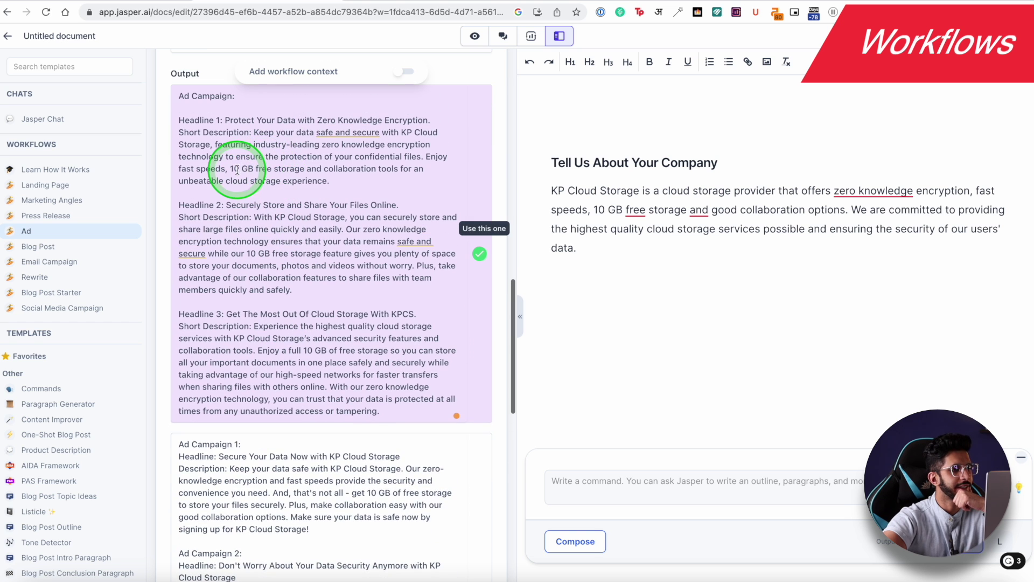
scroll(323, 178, down, 5)
scroll(301, 186, up, 4)
scroll(303, 185, down, 6)
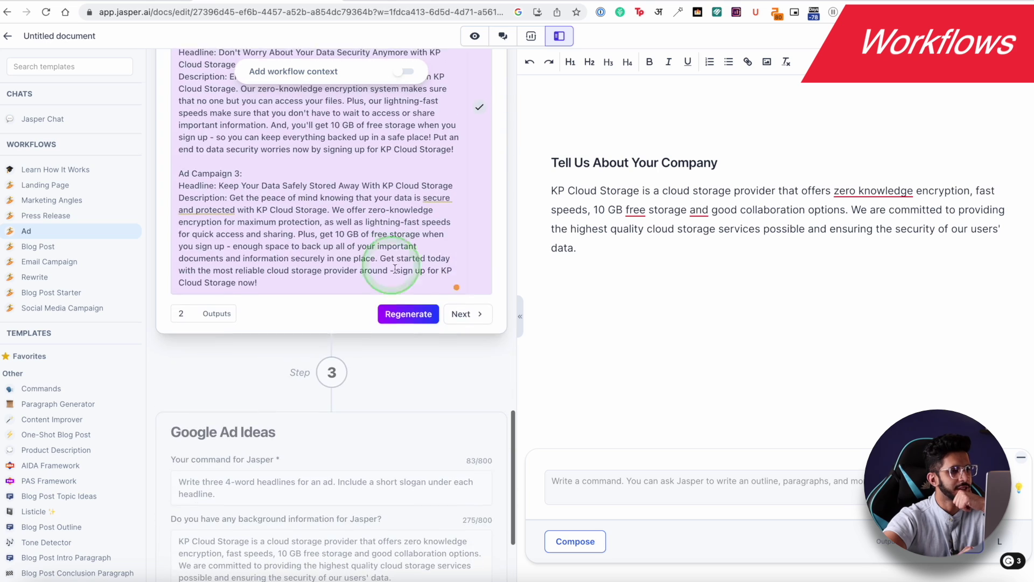
click(452, 314)
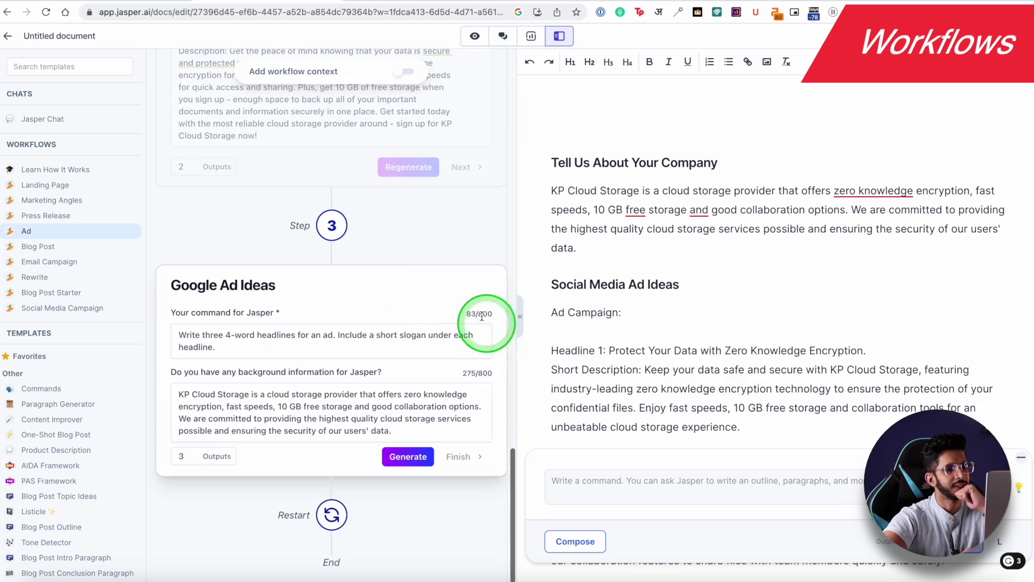
- Generate Google ad ideas with three 4-word headlines and short slogans, and review the completed company and social media ad steps
scroll(603, 304, down, 5)
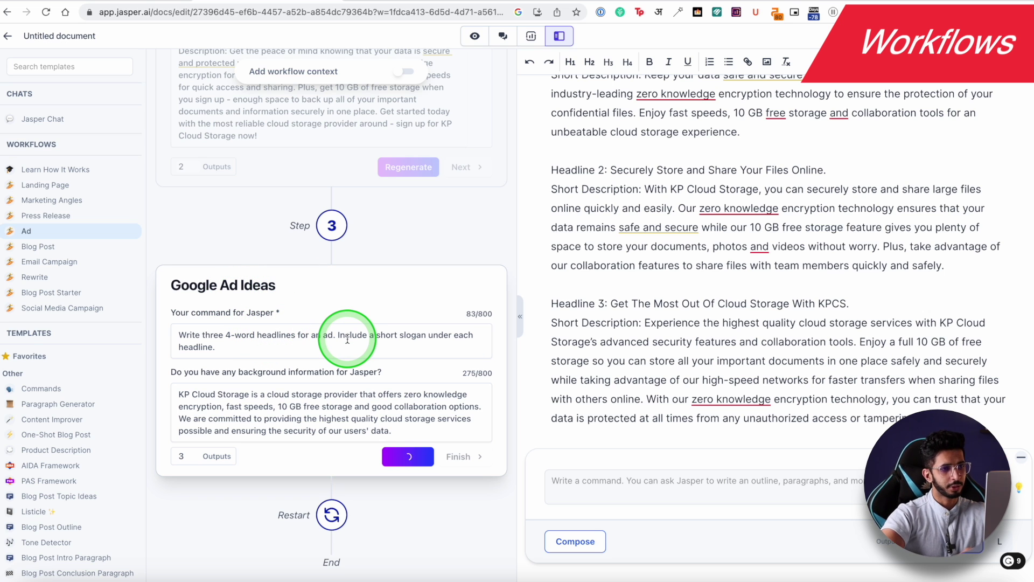
scroll(347, 339, up, 15)
scroll(586, 357, up, 5)
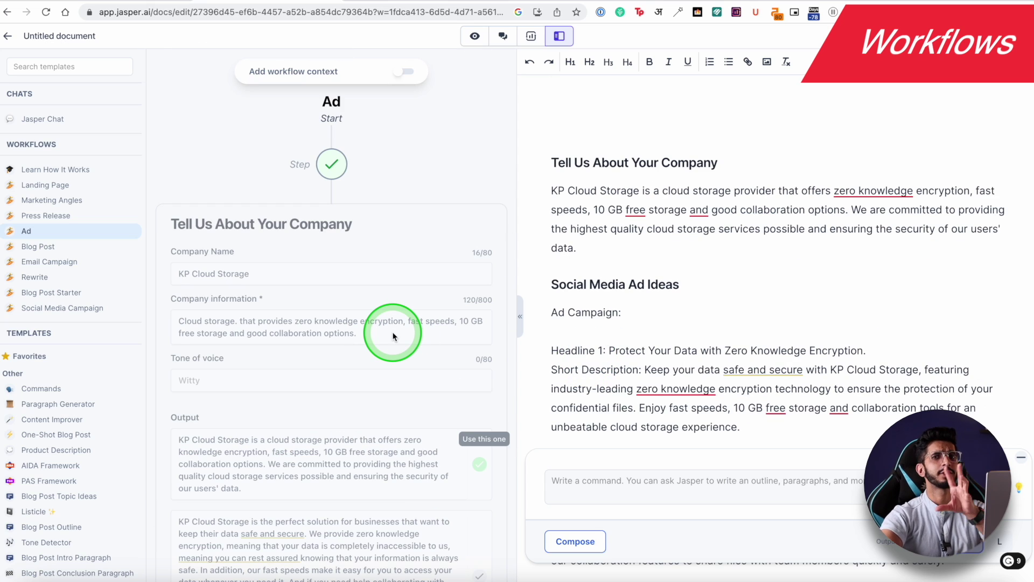
scroll(392, 334, down, 6)
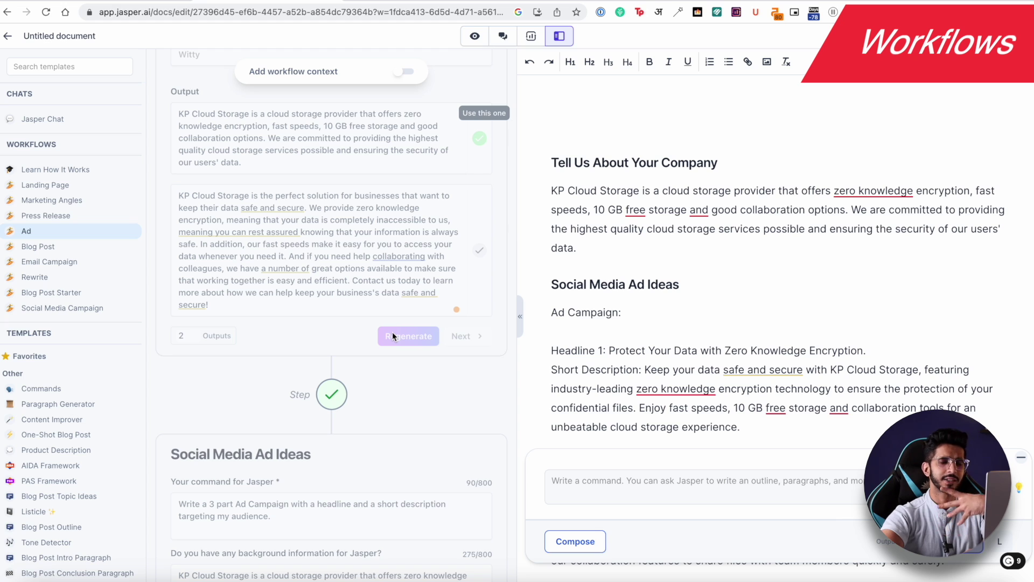
scroll(392, 332, down, 6)
scroll(393, 330, up, 5)
scroll(392, 330, down, 8)
scroll(634, 291, down, 5)
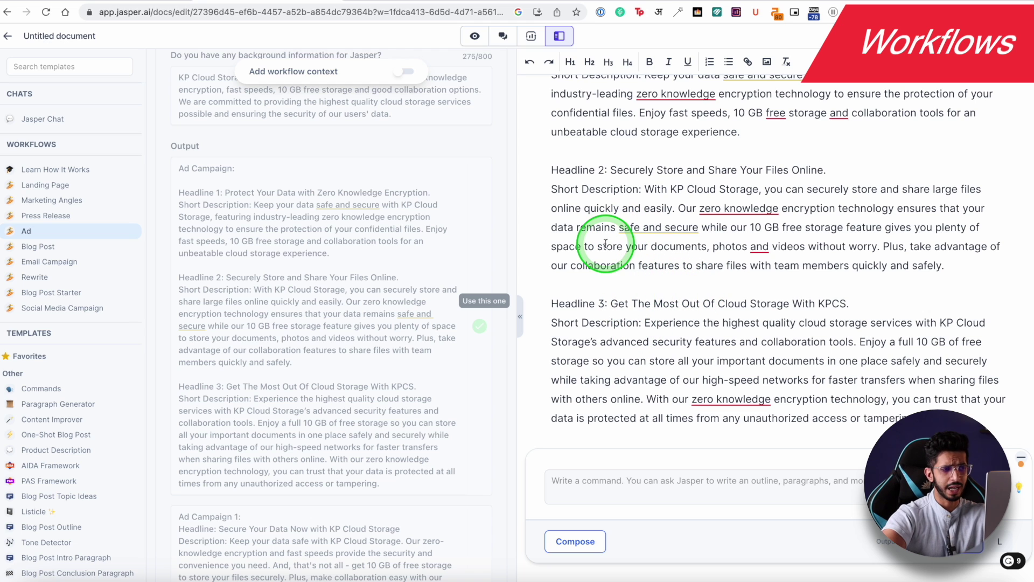
- Compare the Google ad outputs, finish the Ad workflow with the first one and check it in the document
scroll(330, 341, down, 5)
scroll(336, 246, up, 4)
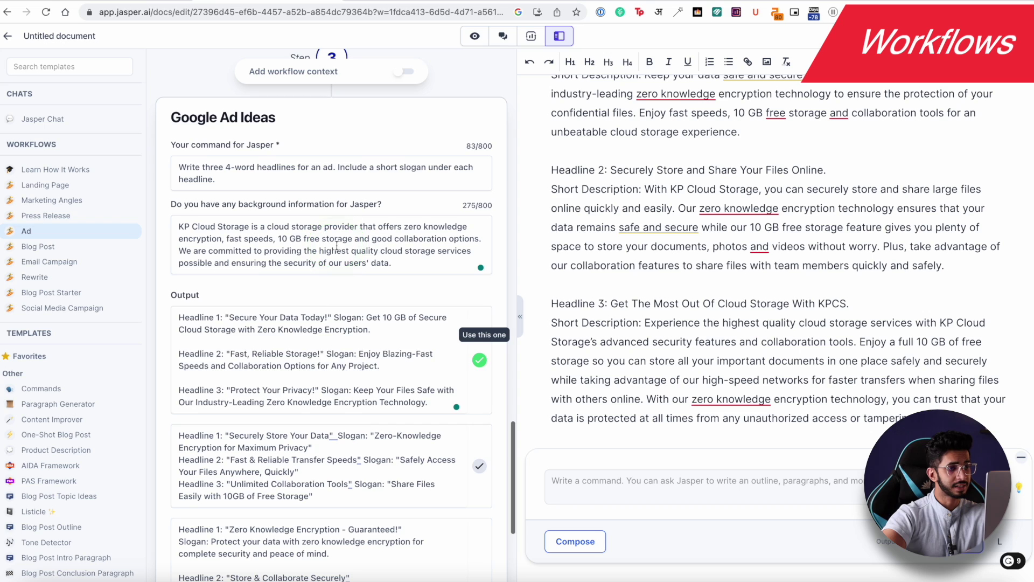
scroll(392, 351, down, 3)
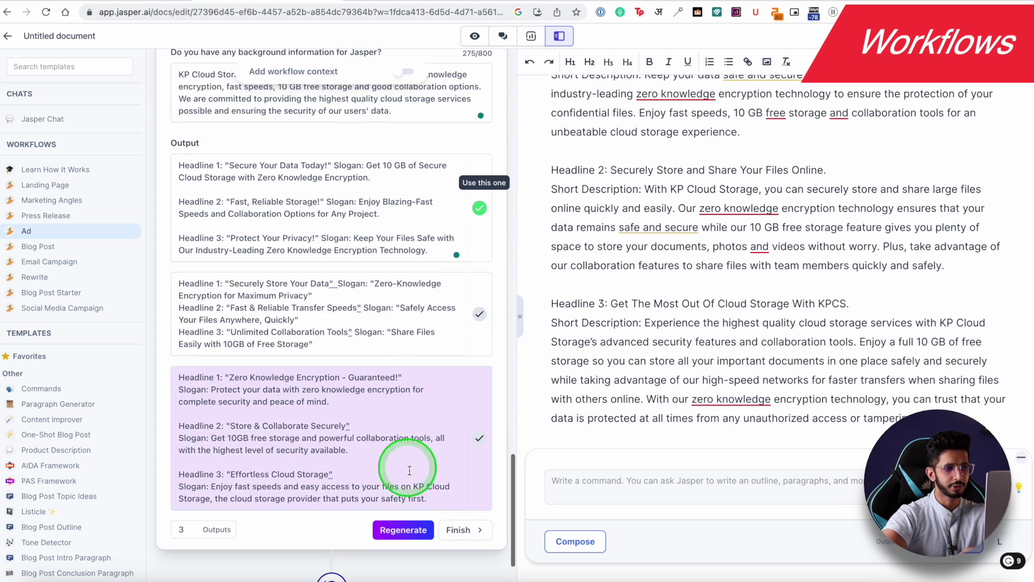
click(410, 532)
scroll(620, 330, down, 4)
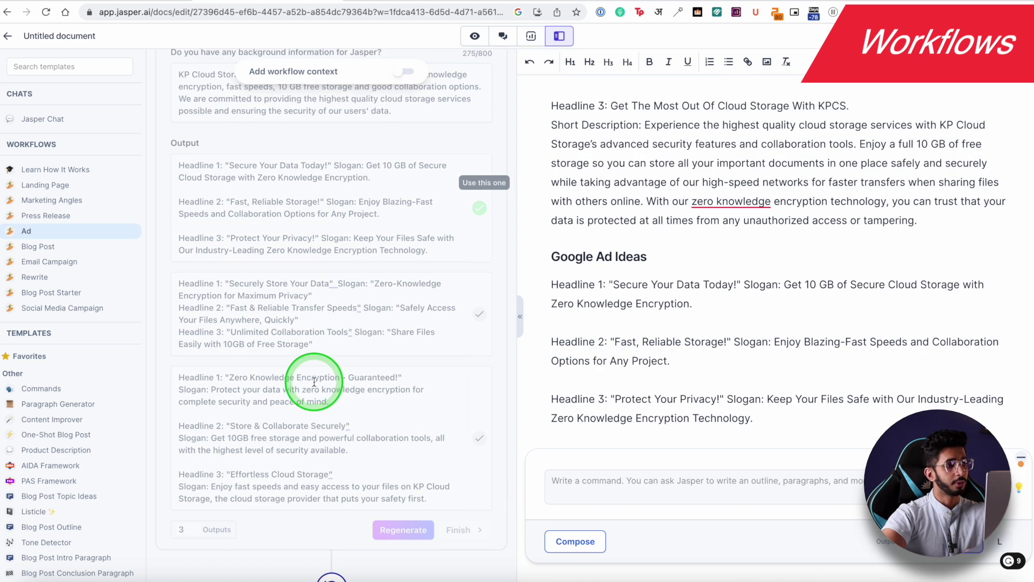
scroll(220, 236, up, 4)
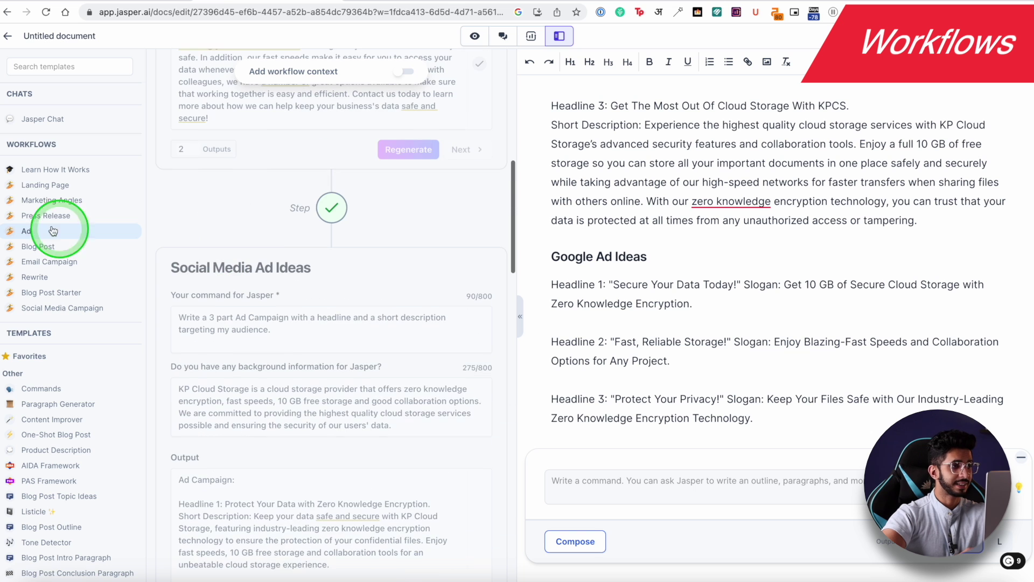
- Open the Landing Page workflow and examine its steps from the Hero Section through to the Final CTA Section
click(45, 185)
click(248, 154)
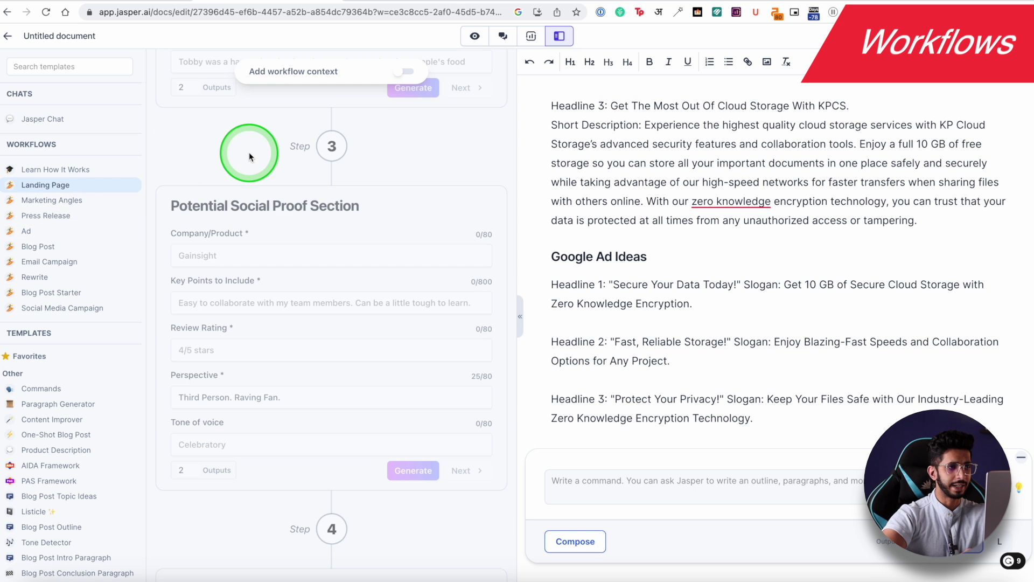
scroll(249, 152, up, 10)
click(269, 264)
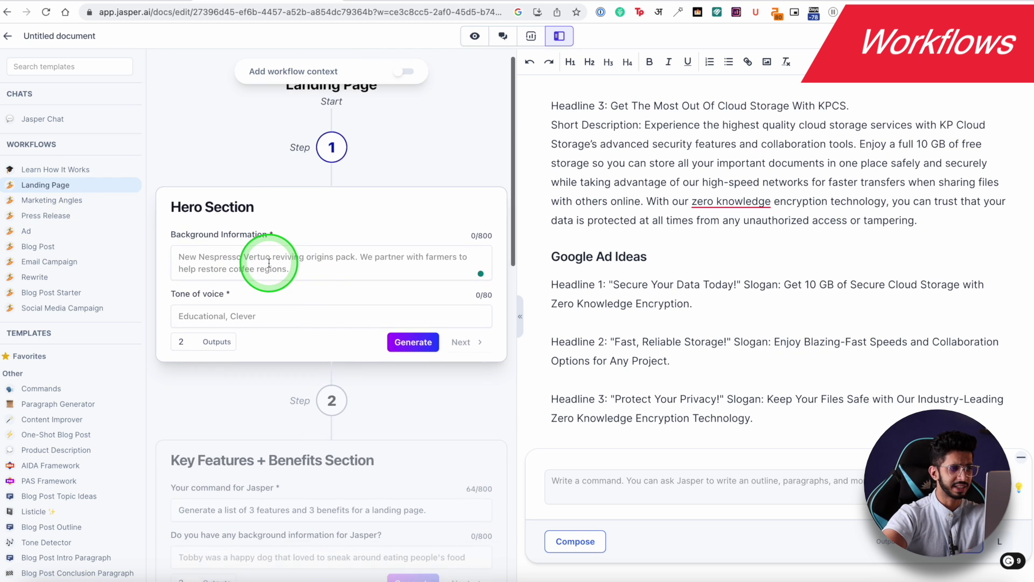
scroll(259, 285, down, 5)
click(250, 309)
scroll(264, 277, down, 4)
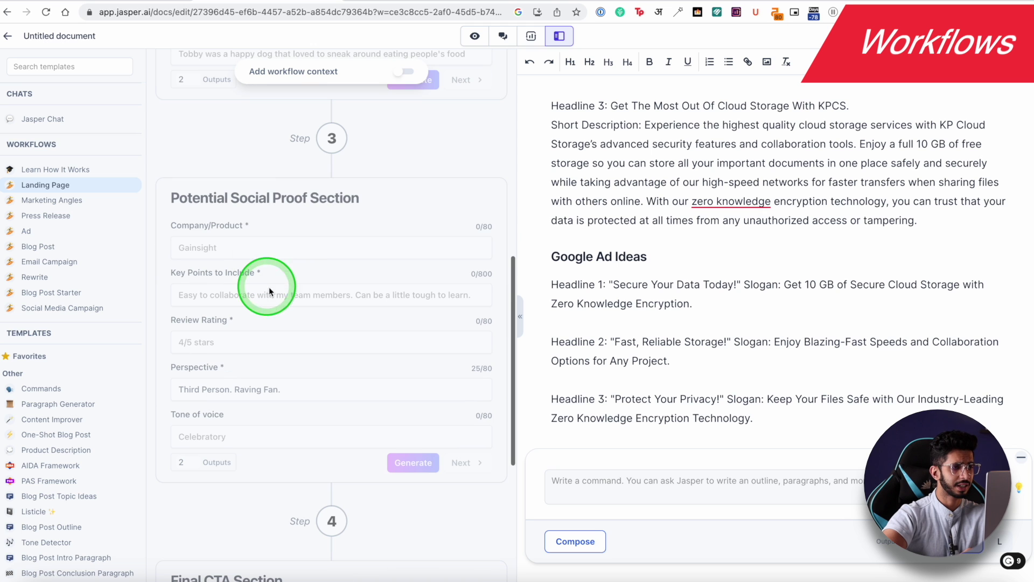
scroll(258, 215, down, 5)
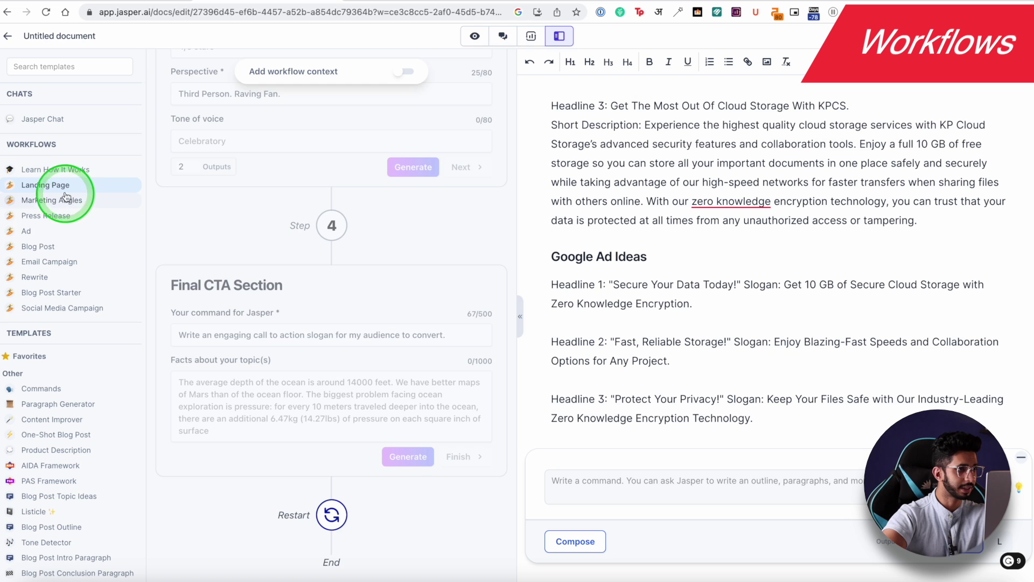
- Open the Social Media Campaign workflow and examine its steps from Global Context for Content through Facebook Post Headlines
click(62, 307)
scroll(242, 183, down, 2)
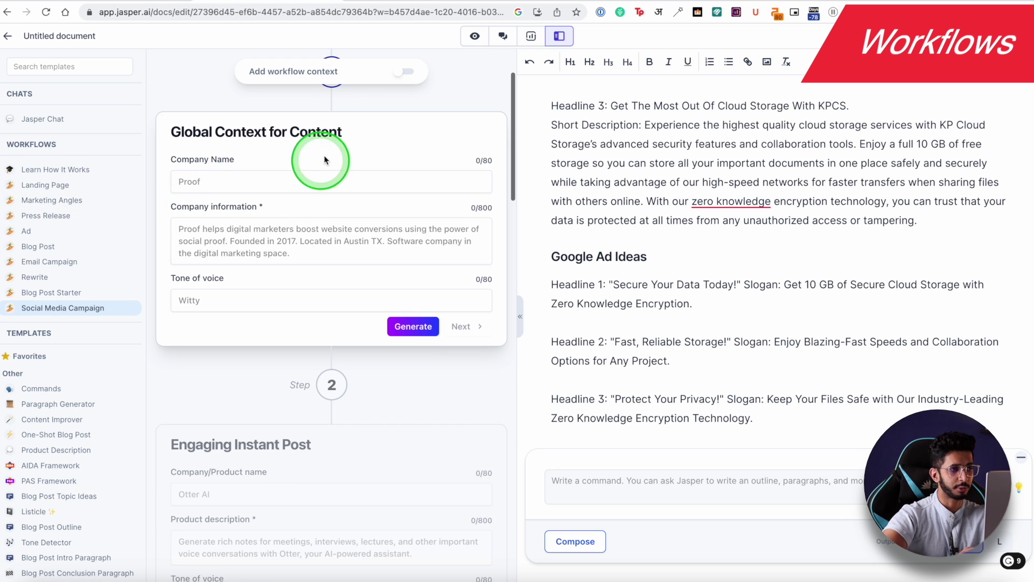
scroll(294, 195, down, 5)
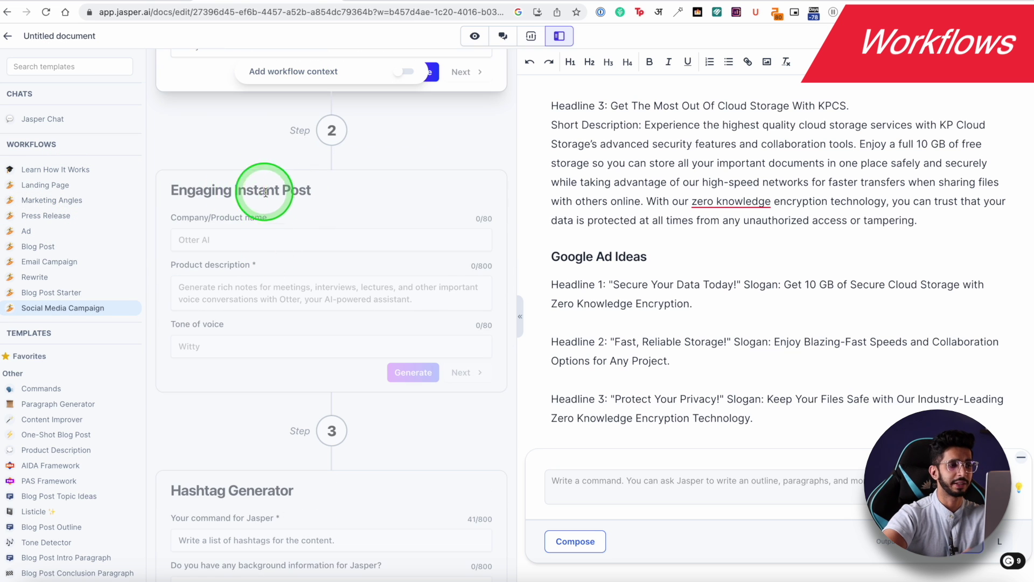
scroll(242, 194, down, 5)
scroll(251, 291, down, 1)
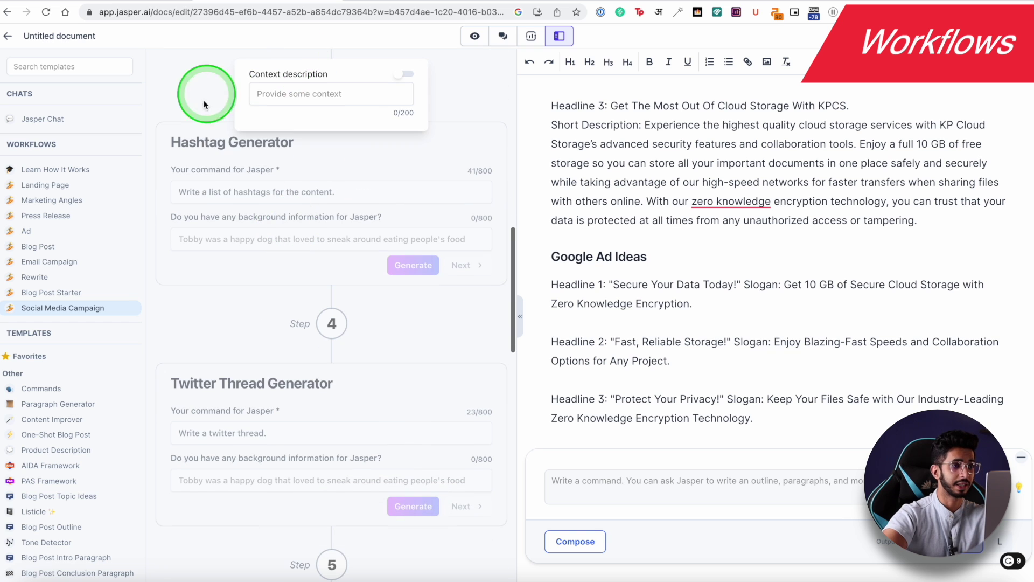
scroll(254, 330, down, 1)
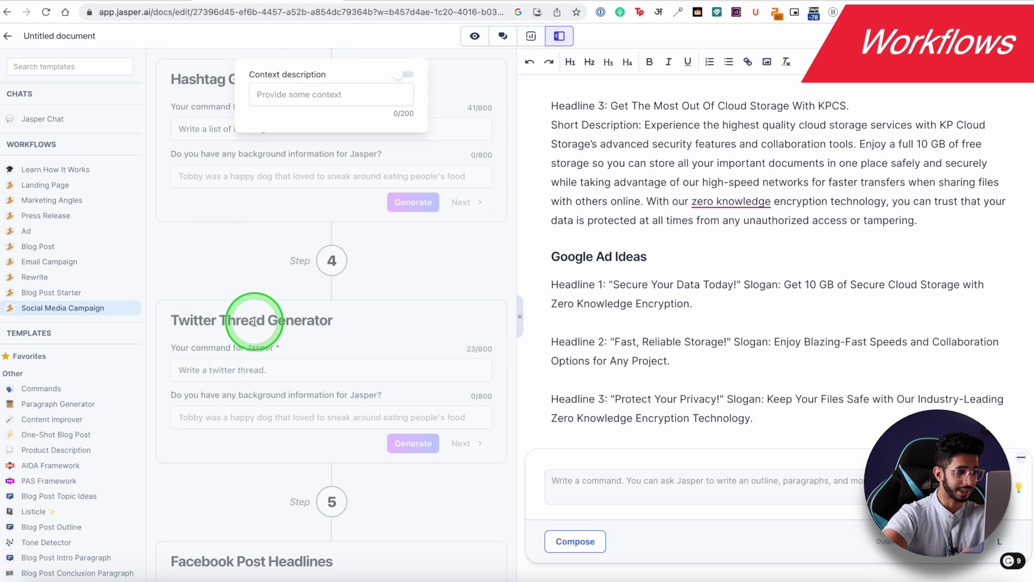
scroll(231, 346, down, 3)
scroll(267, 383, down, 12)
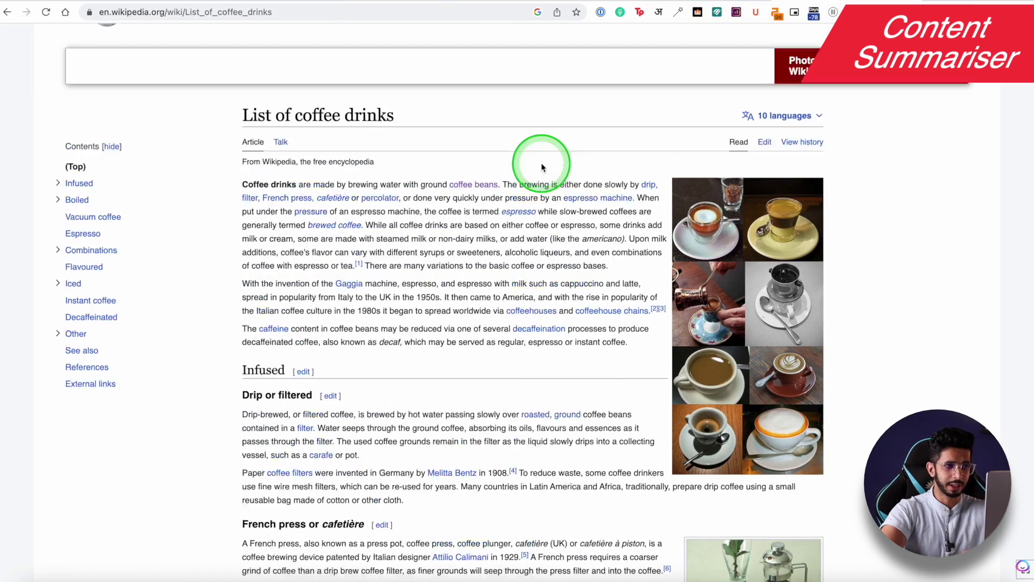
- Look over the Wikipedia article List of coffee drinks and examine the coffee bean text entered in the Content Summarizer
scroll(542, 167, down, 2)
scroll(542, 162, up, 3)
scroll(219, 173, down, 15)
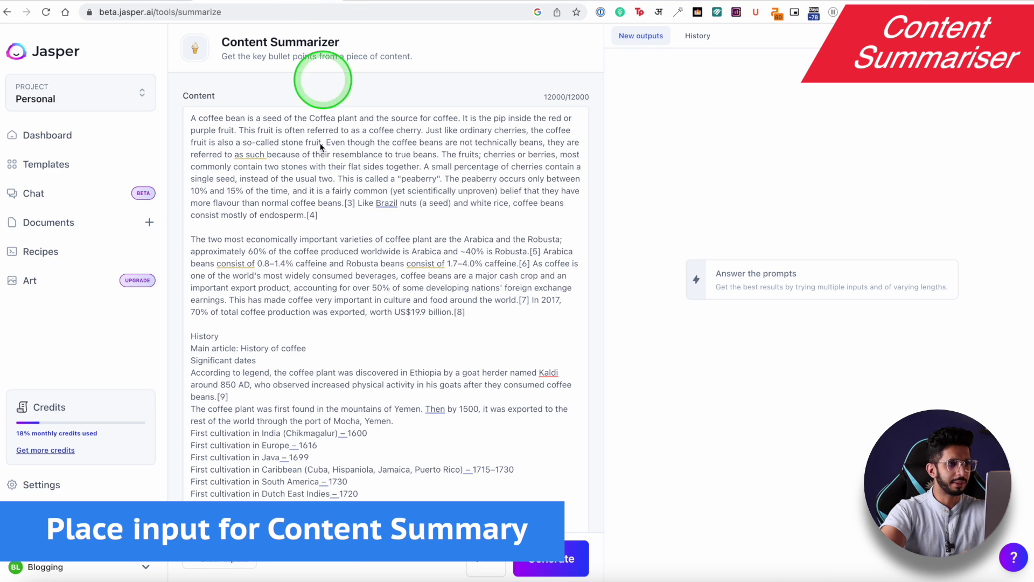
scroll(341, 341, down, 5)
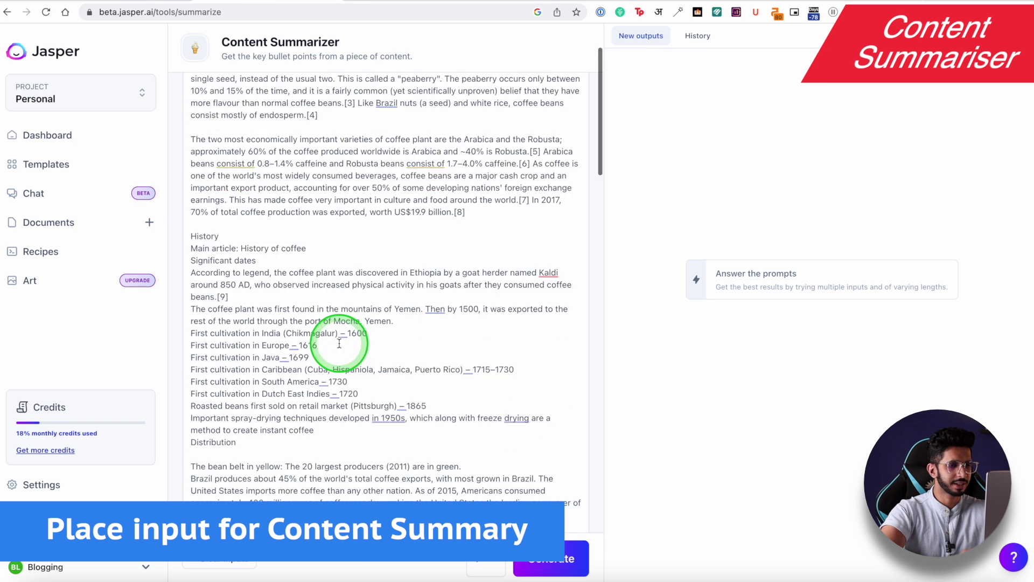
scroll(429, 349, up, 3)
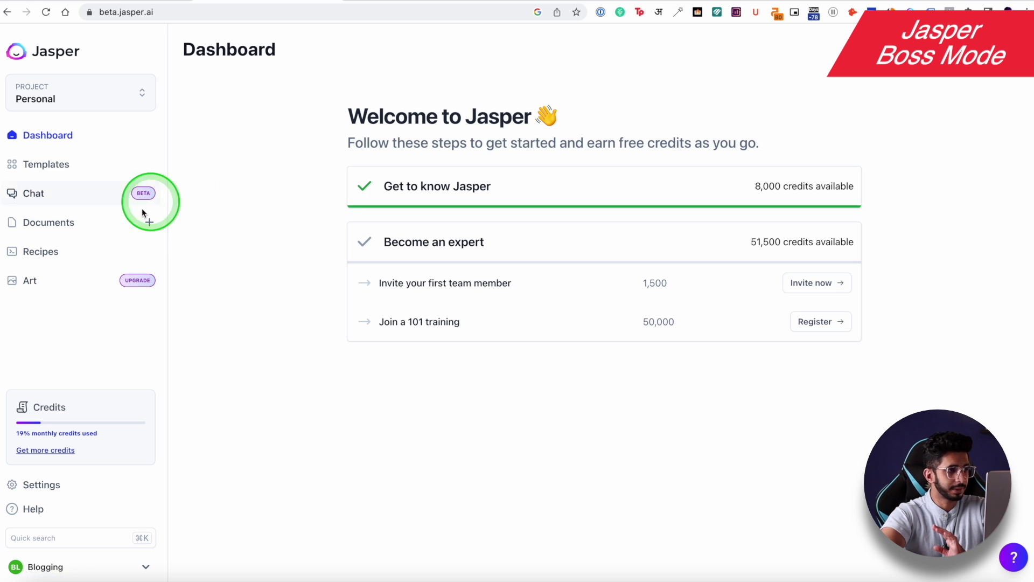
- Start a new freeform document from scratch in Documents
click(125, 225)
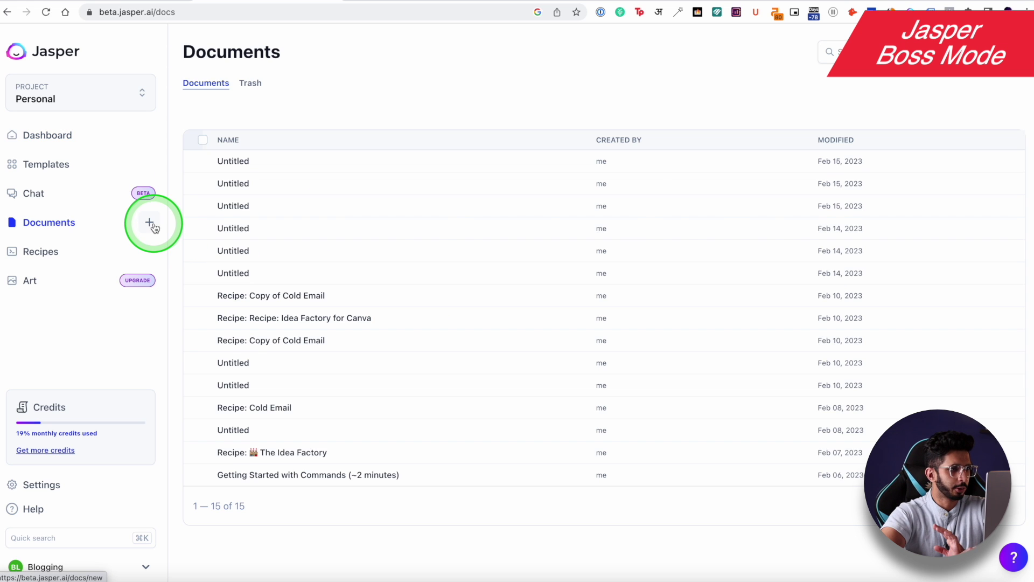
click(150, 223)
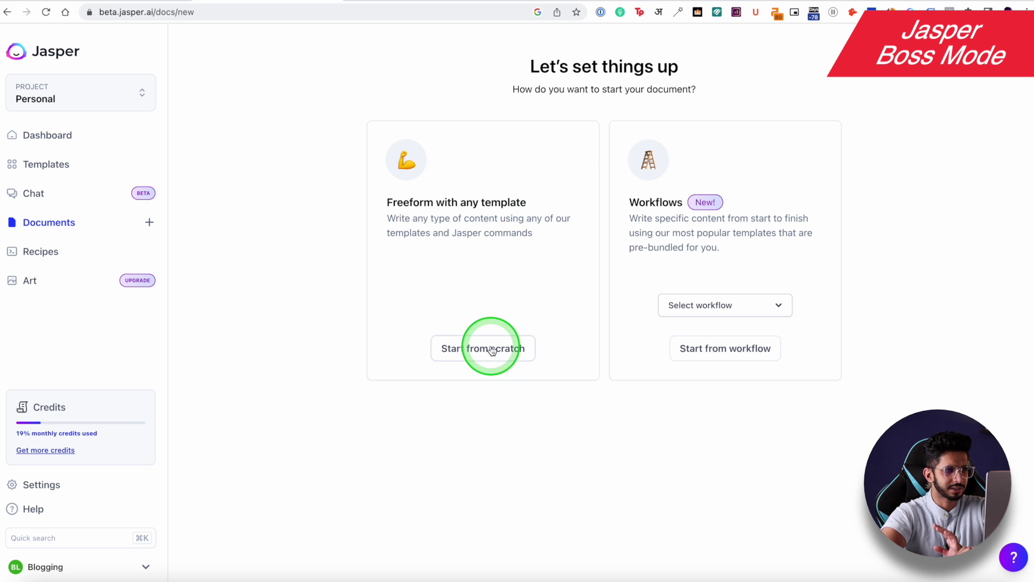
click(243, 10)
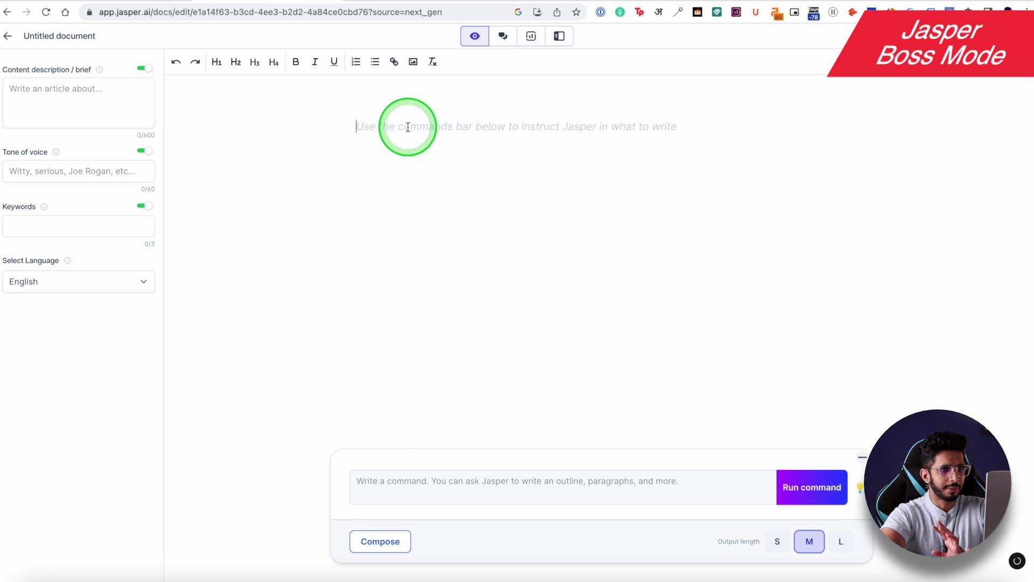
- Run the command "give me an outline on the topic "Types of coffee beans"" with medium output length
click(447, 484)
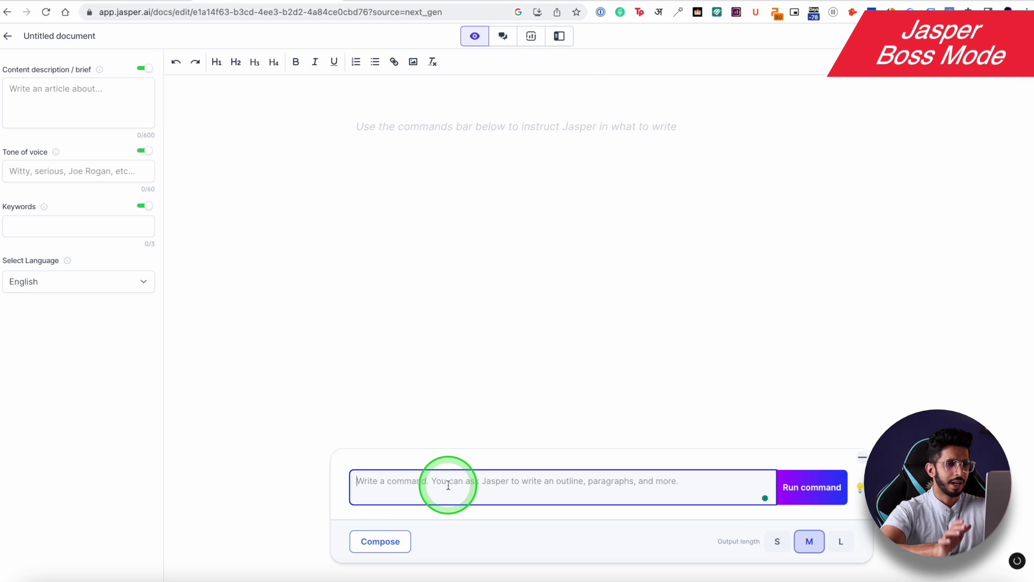
click(467, 351)
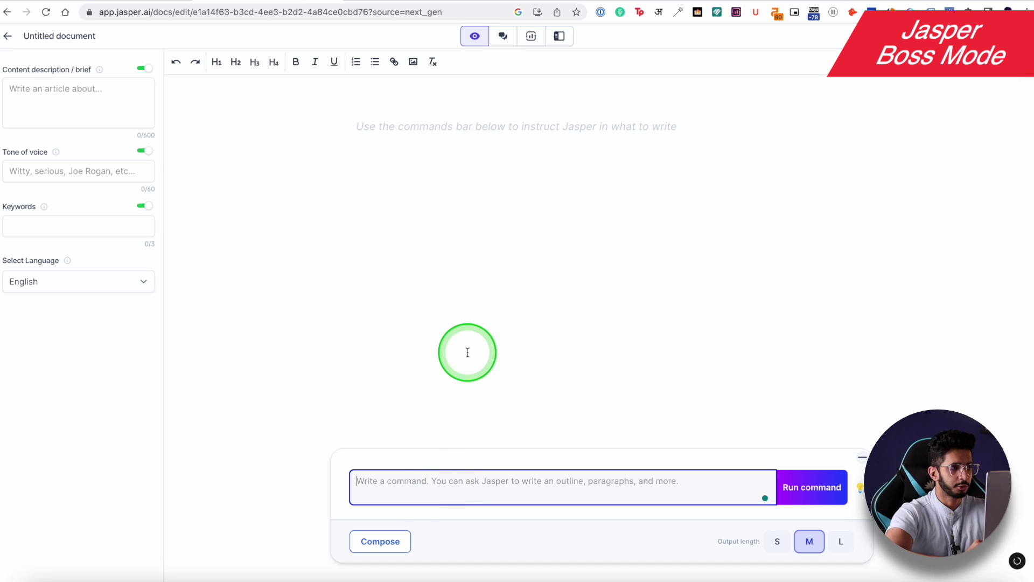
click(411, 503)
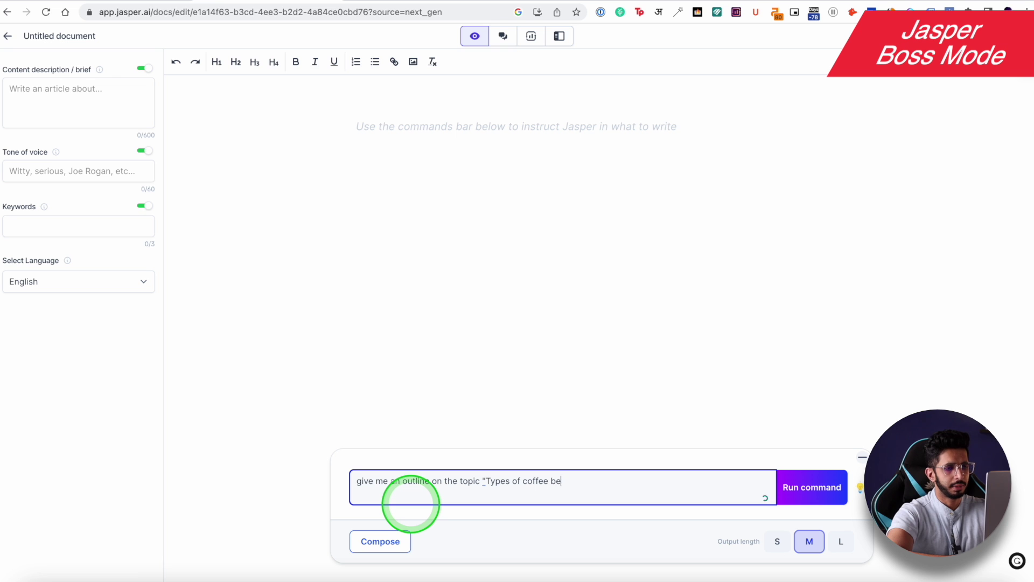
click(810, 487)
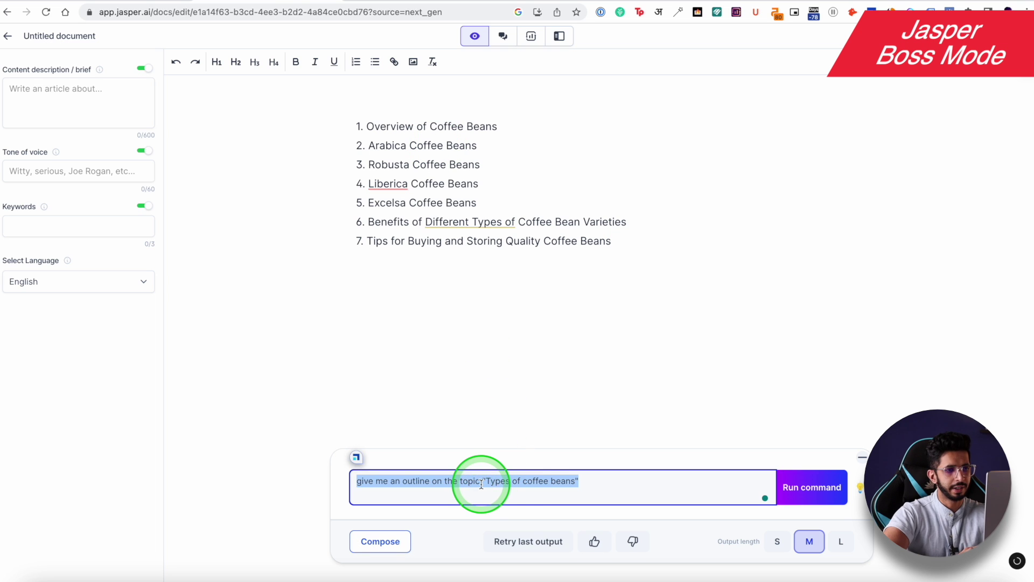
- Run the command "give me an intro for the above outline." and separate the intro from the list with a blank line
text(g)
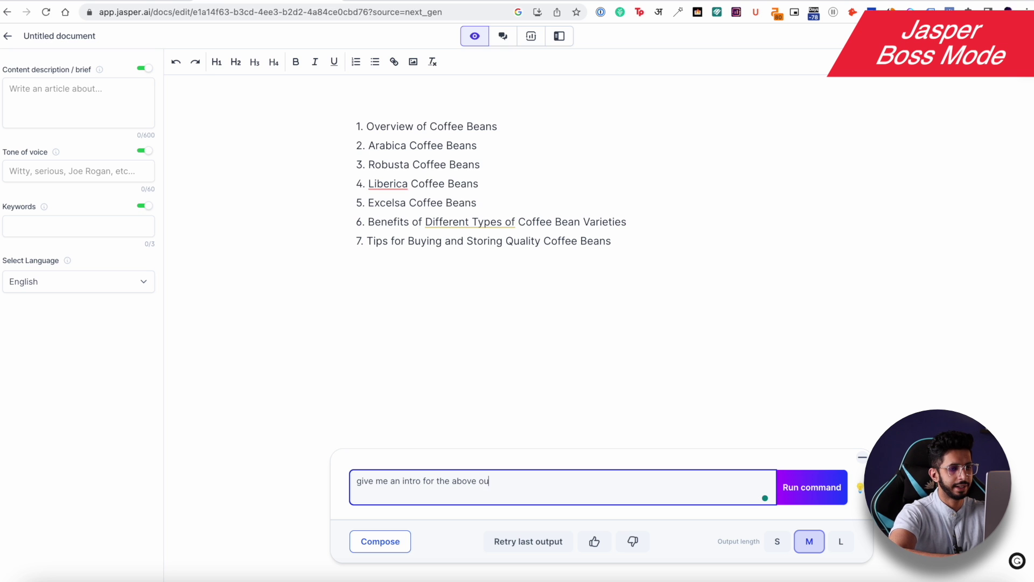
click(804, 472)
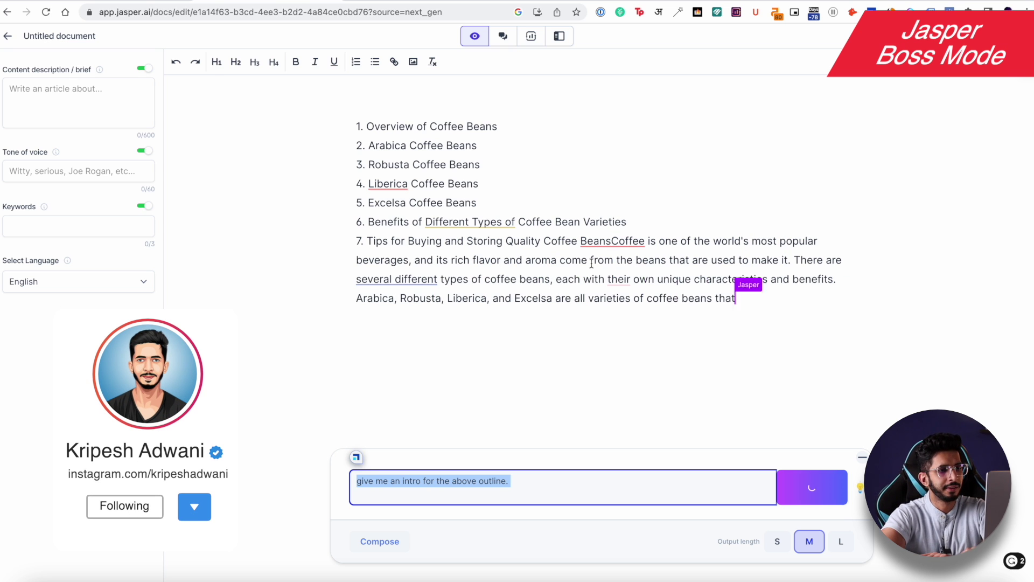
click(605, 237)
click(612, 237)
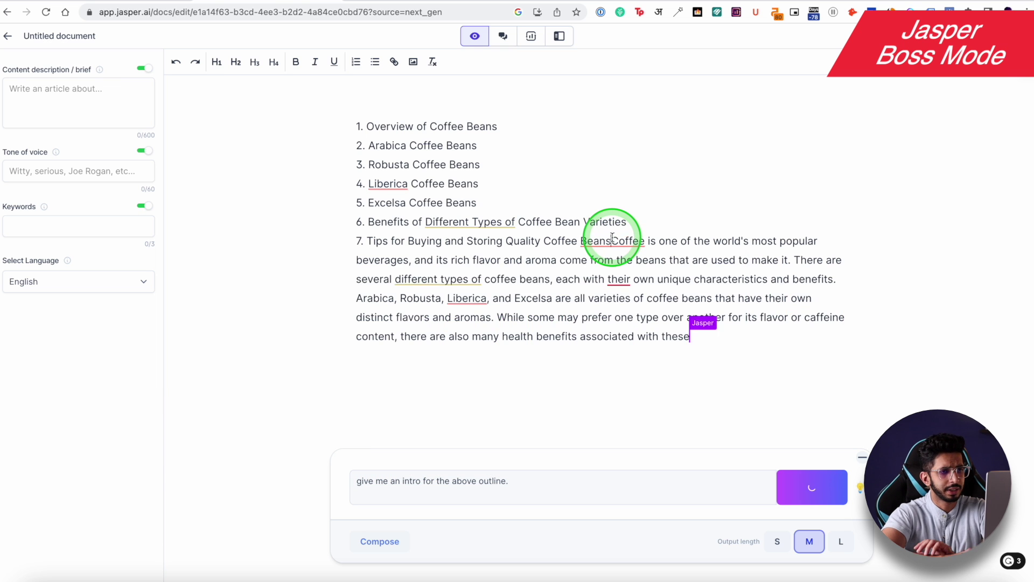
key(Return)
key(Return)
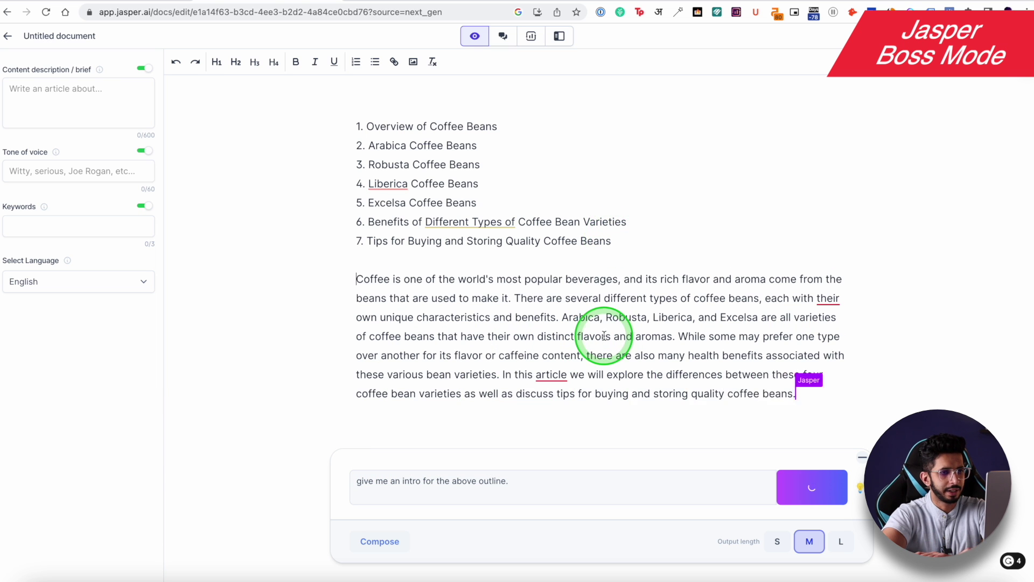
- Move the intro paragraph above the numbered outline, enter the command "explain point number 1 to me" and review the document
scroll(605, 337, down, 3)
scroll(605, 337, up, 3)
scroll(667, 334, down, 1)
drag(810, 341, 333, 240)
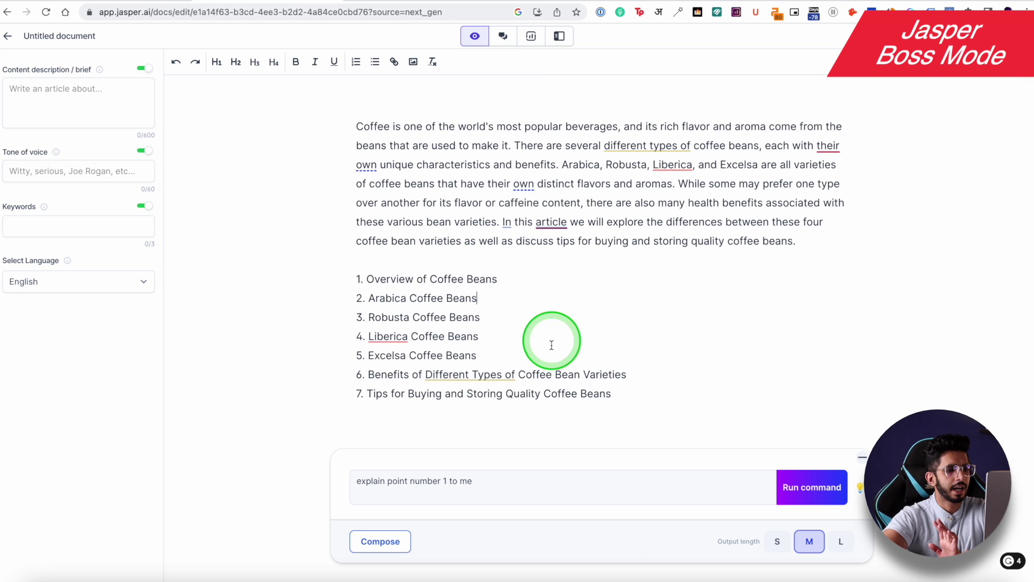
scroll(551, 345, down, 1)
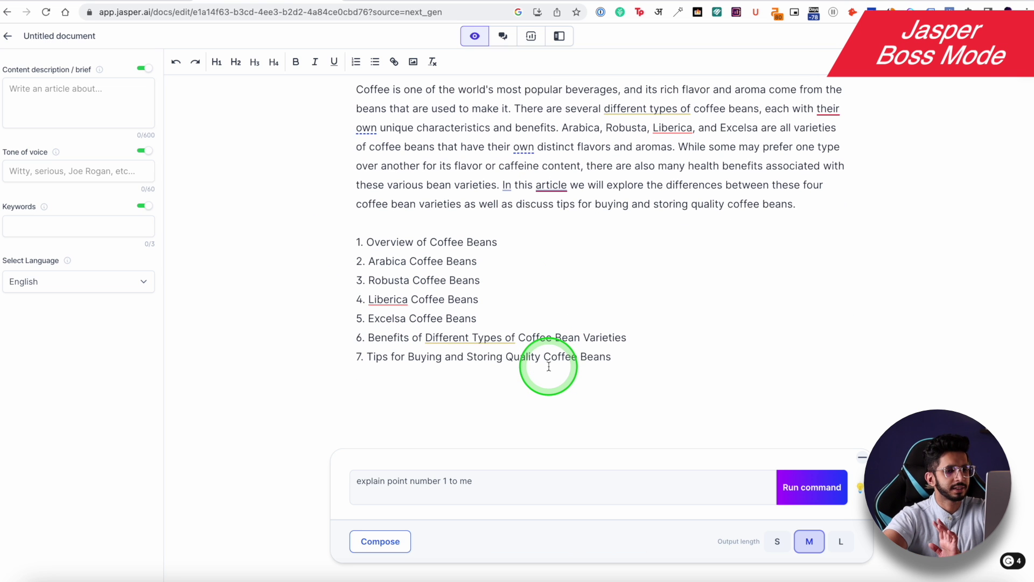
scroll(528, 479, up, 2)
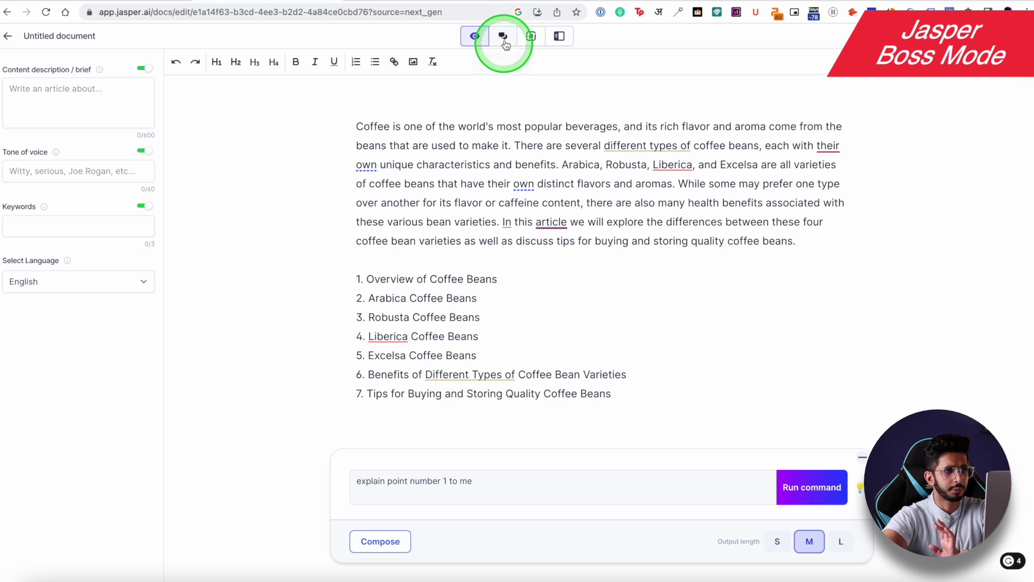
- Switch the document to Power mode and open the Paragraph Generator template
click(560, 37)
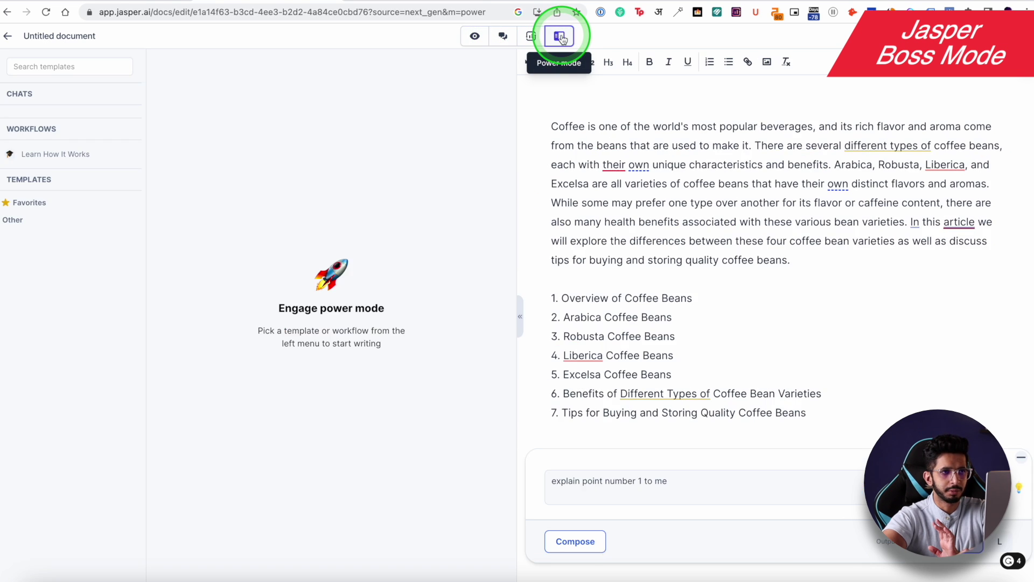
scroll(116, 286, down, 1)
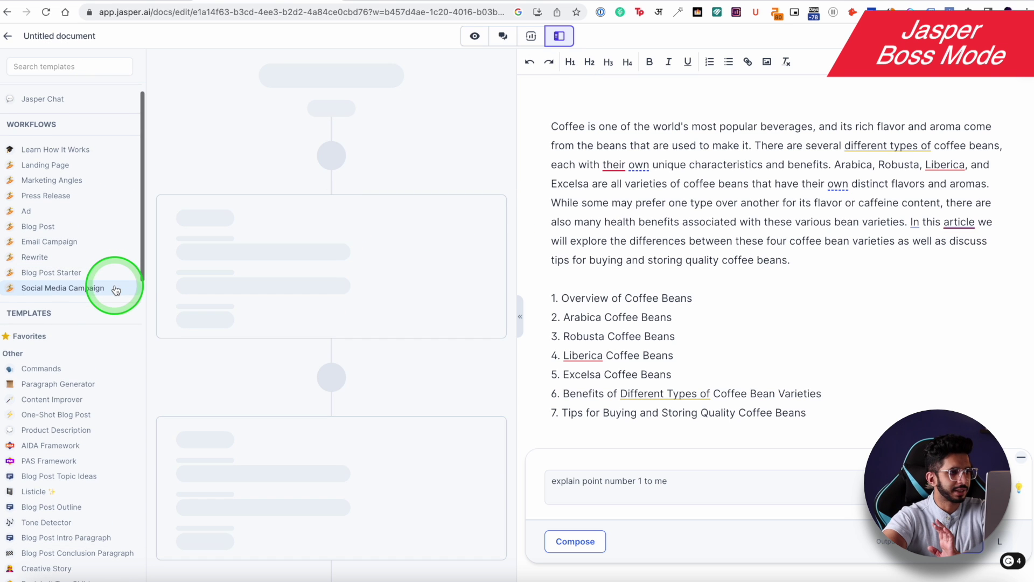
click(57, 386)
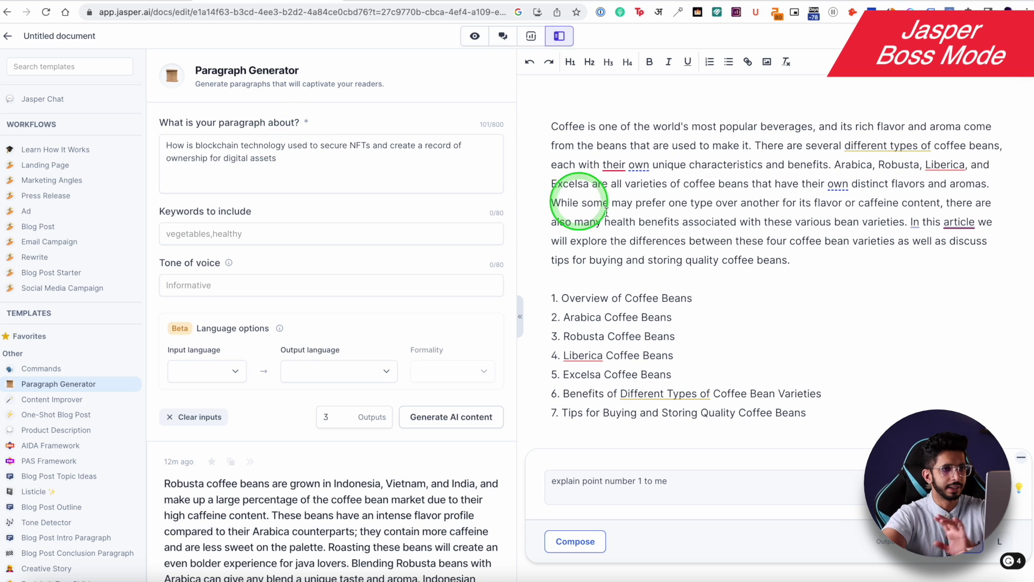
- Replace the paragraph topic with "Arabica Coffee Beans" copied from the outline and generate 3 outputs
drag(678, 317, 563, 316)
key(ctrl+c)
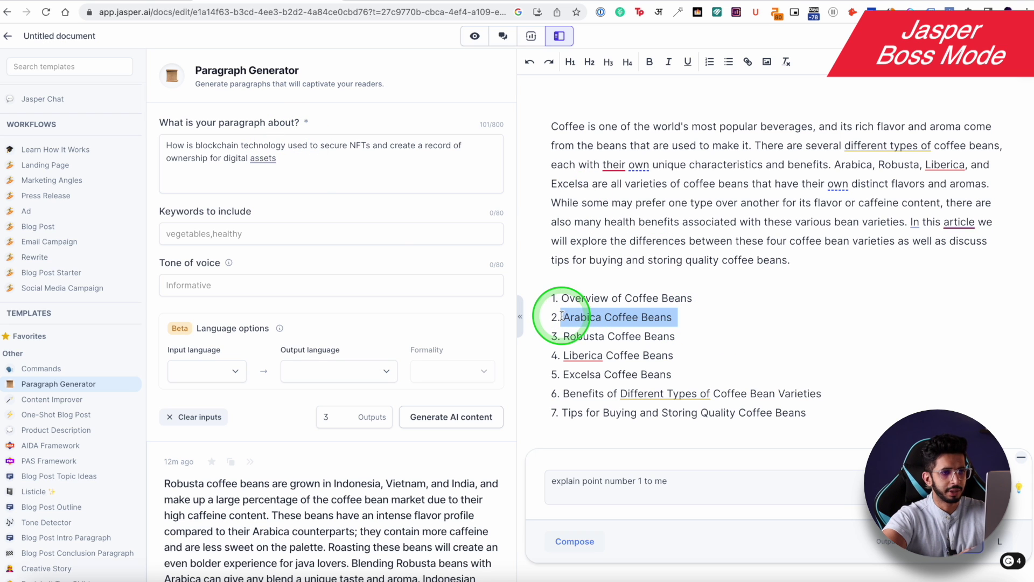
triple_click(300, 176)
key(ctrl+v)
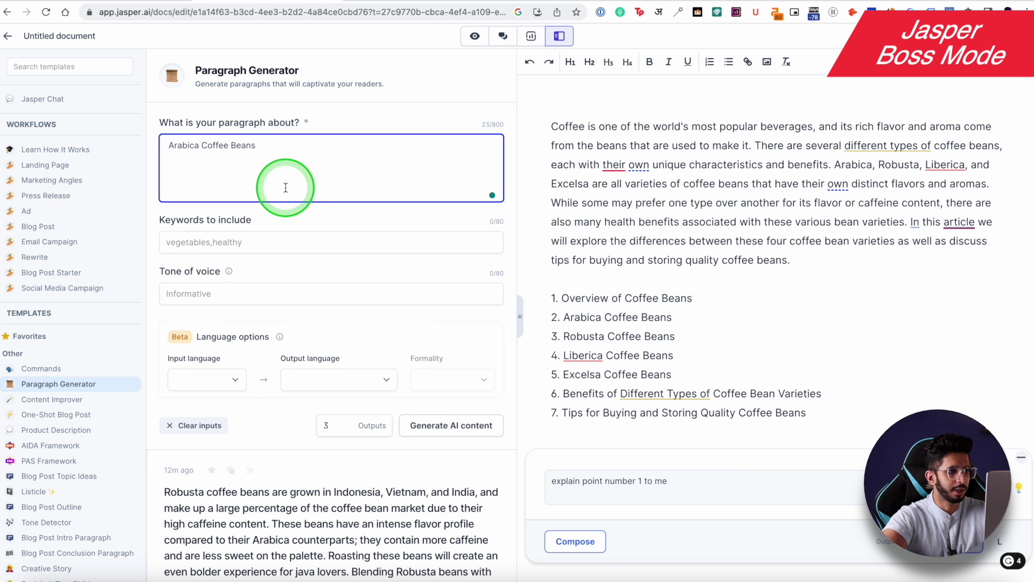
click(440, 436)
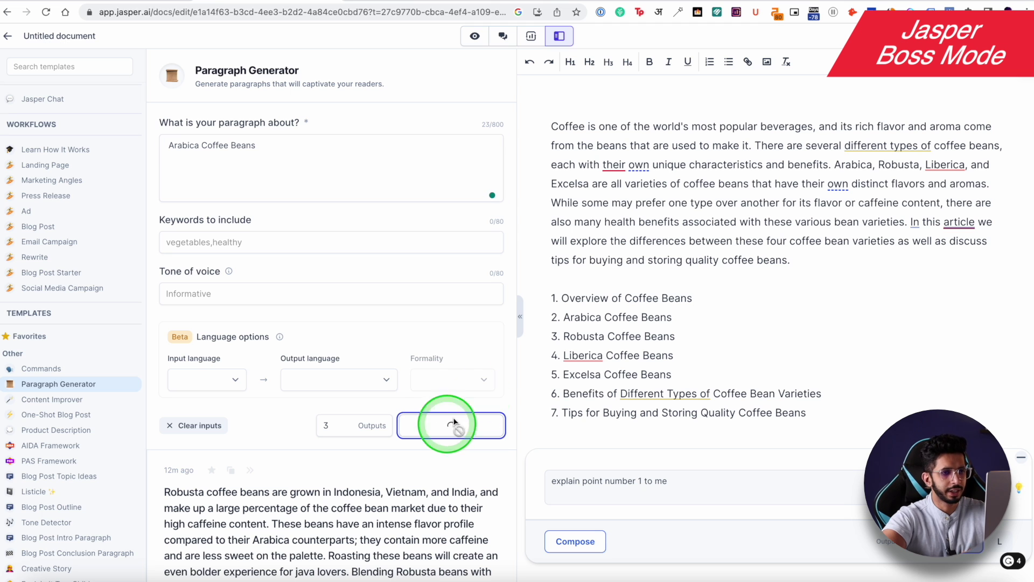
scroll(649, 297, down, 1)
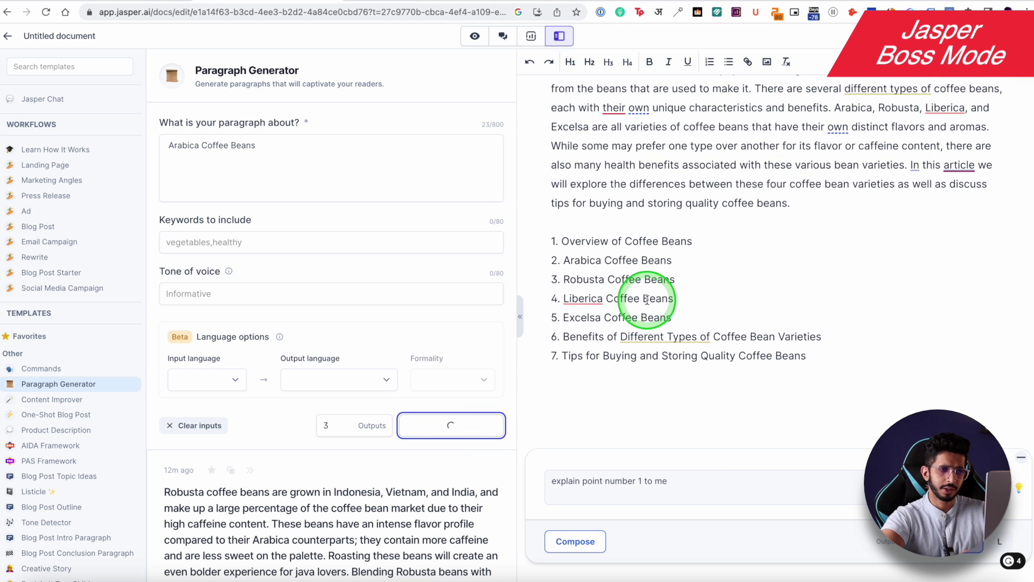
scroll(647, 300, up, 1)
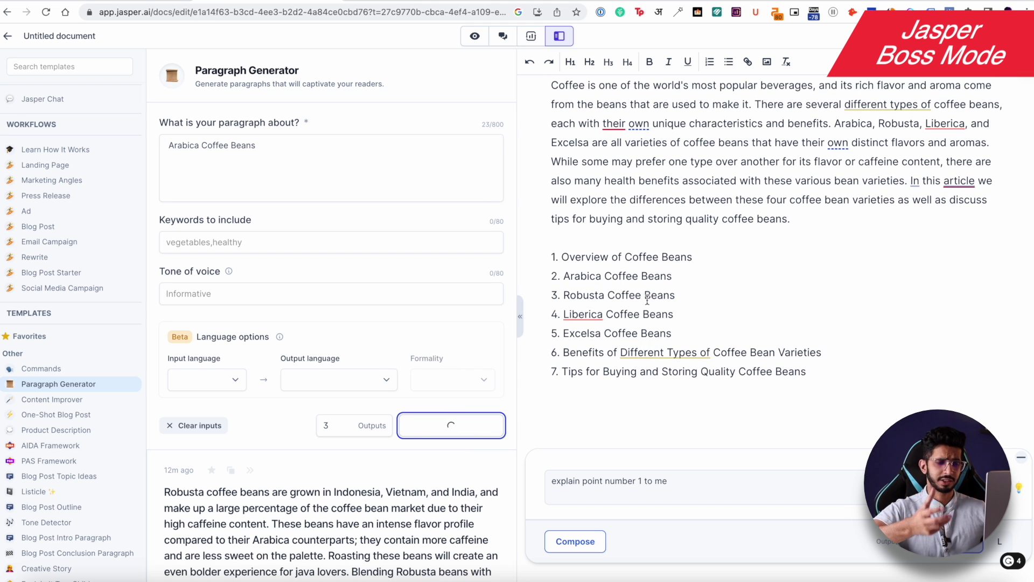
click(697, 479)
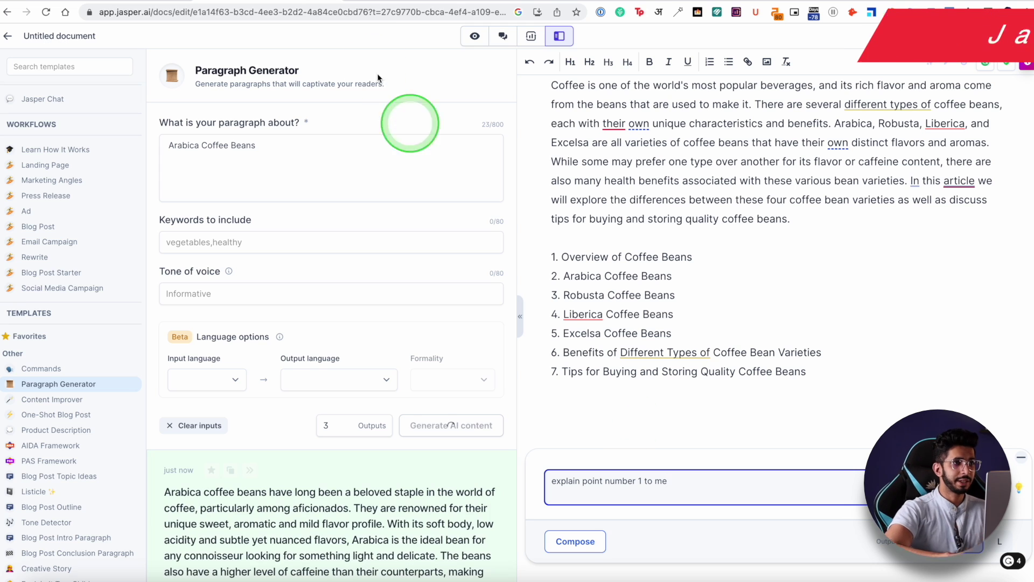
- Leave the document, open Jasper Chat and have it write a blog post about coffee beans
click(8, 36)
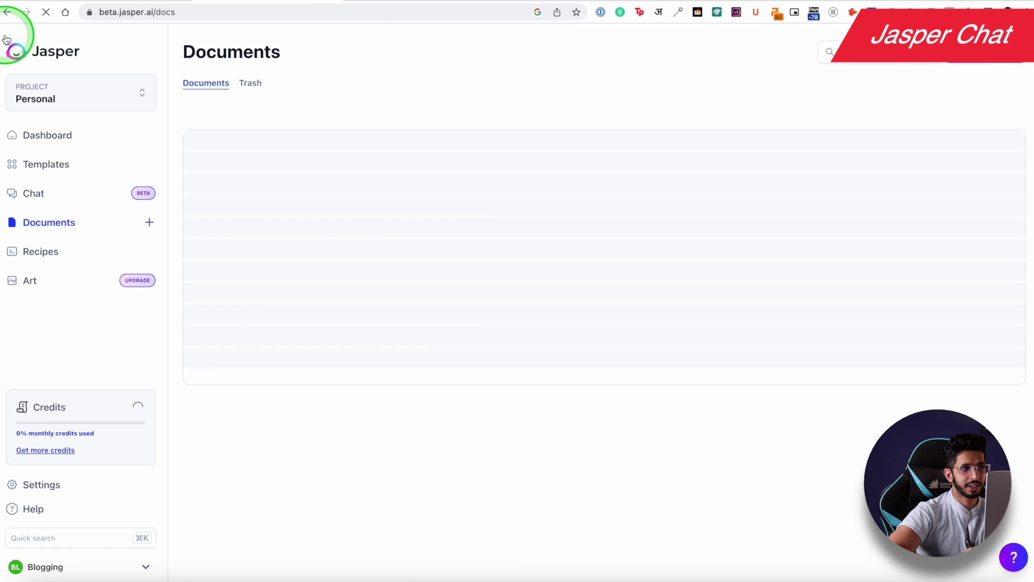
click(47, 203)
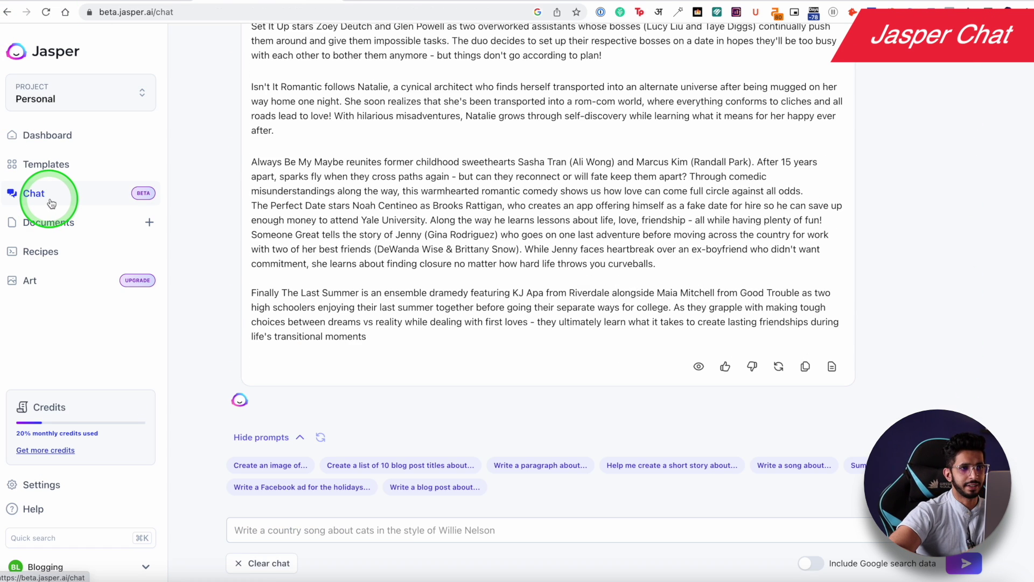
click(346, 247)
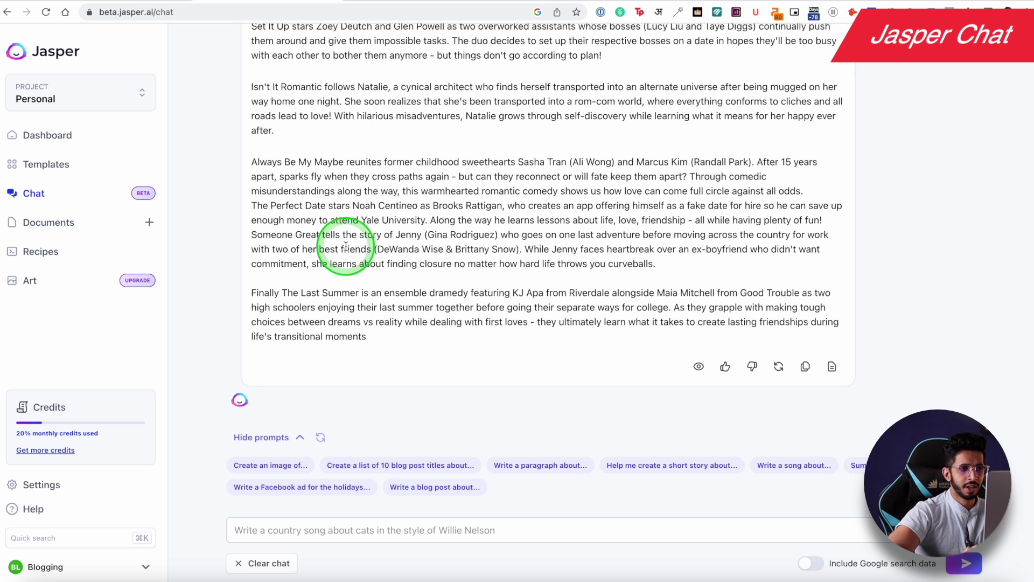
click(439, 488)
text(coffee)
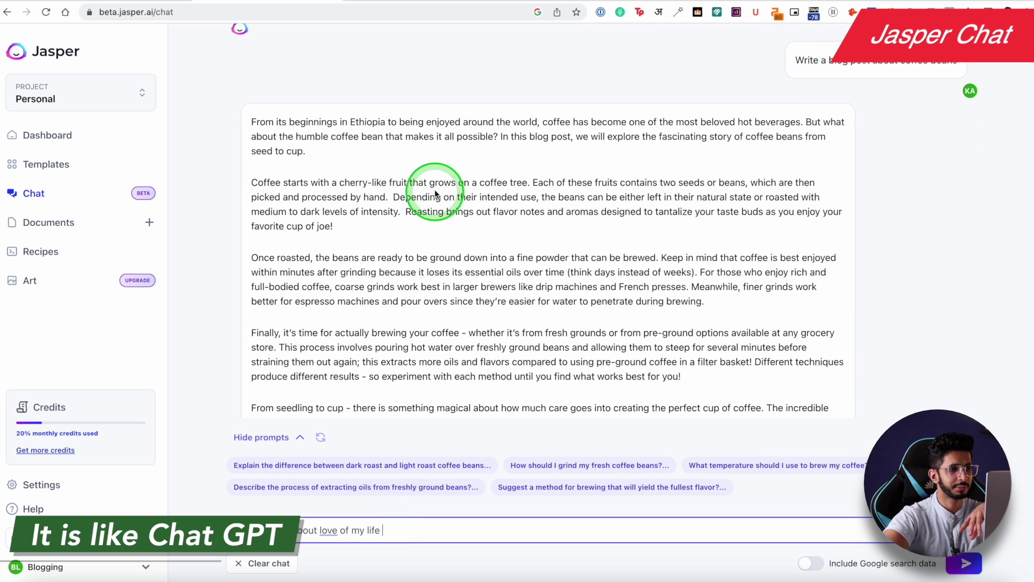
- Review the coffee beans post and send Jasper Chat the request "Write a song about love of my life"
scroll(435, 193, down, 1)
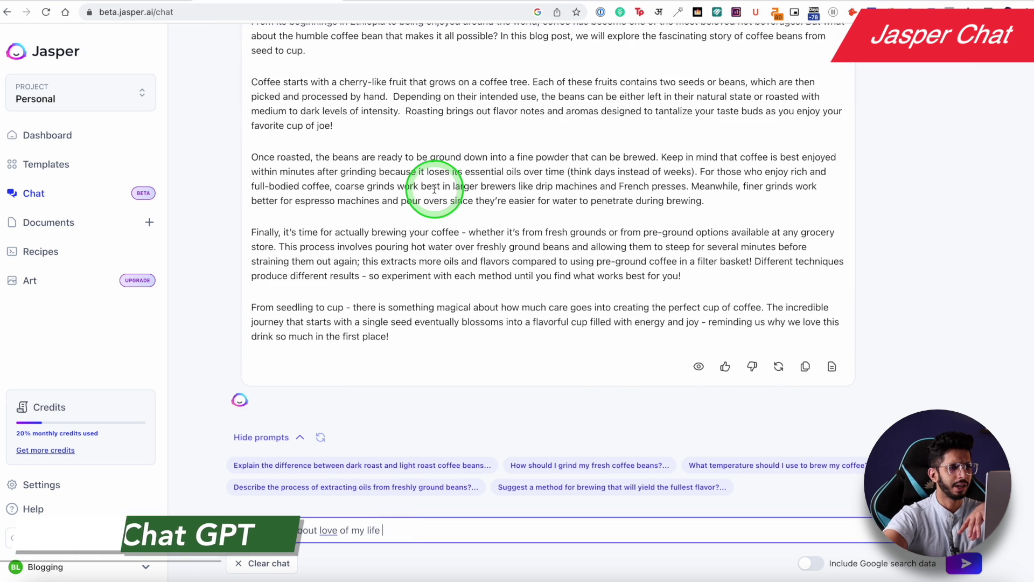
scroll(484, 215, down, 3)
click(537, 230)
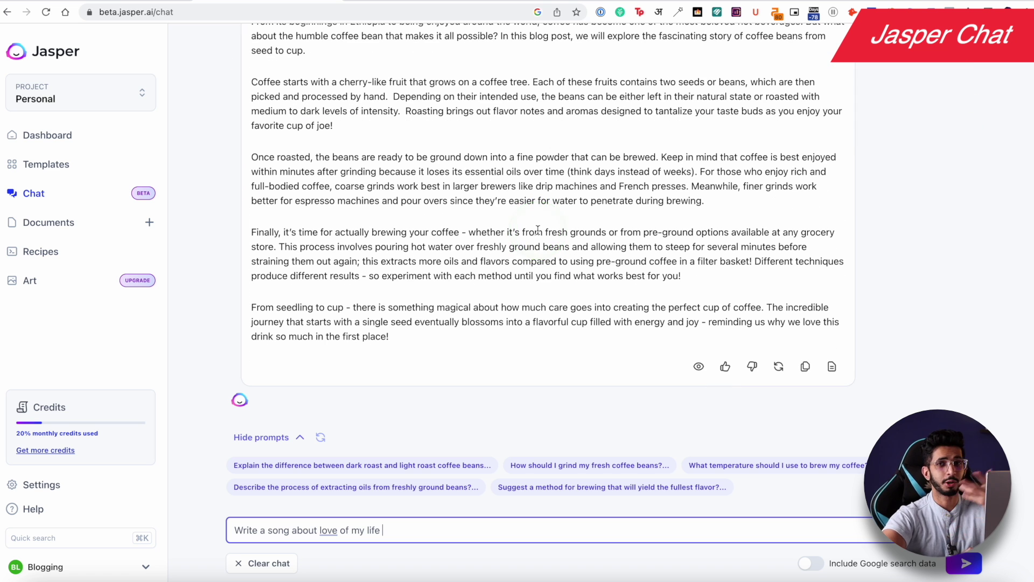
click(967, 564)
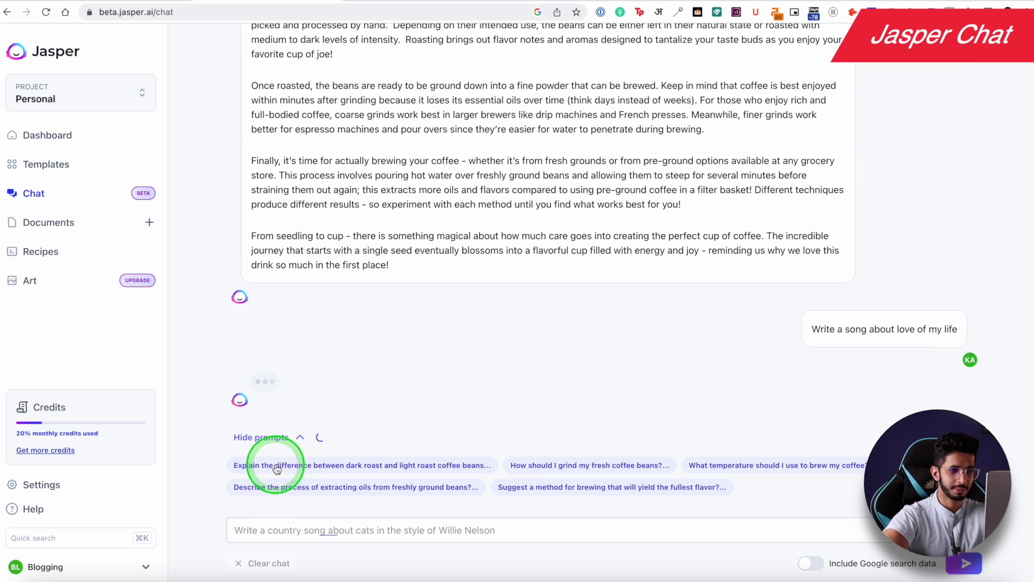
click(503, 526)
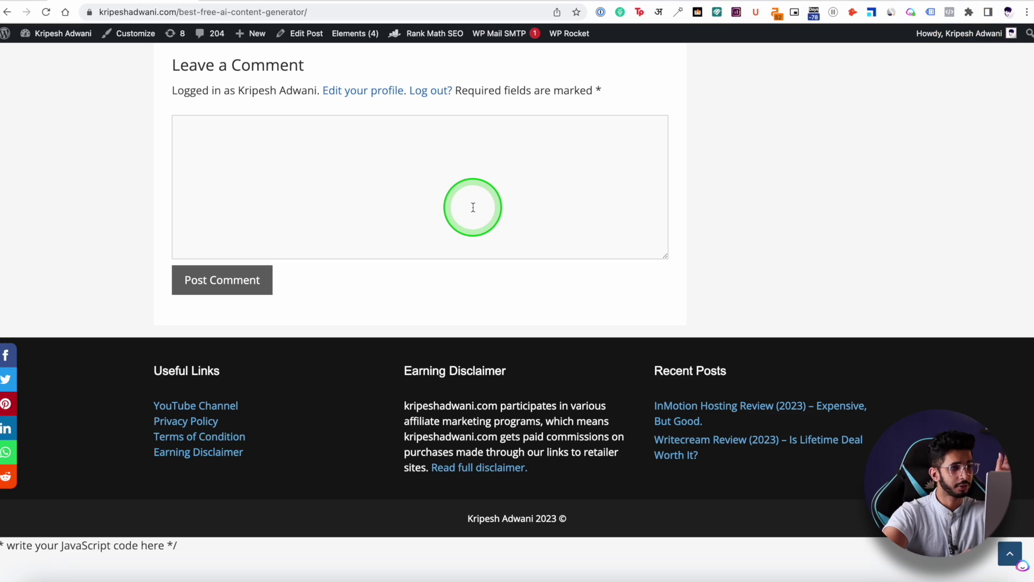
- Open the Jasper extension at the article's comment box, view the Content Improver template under Ecommerce, and close the extension bar
click(473, 208)
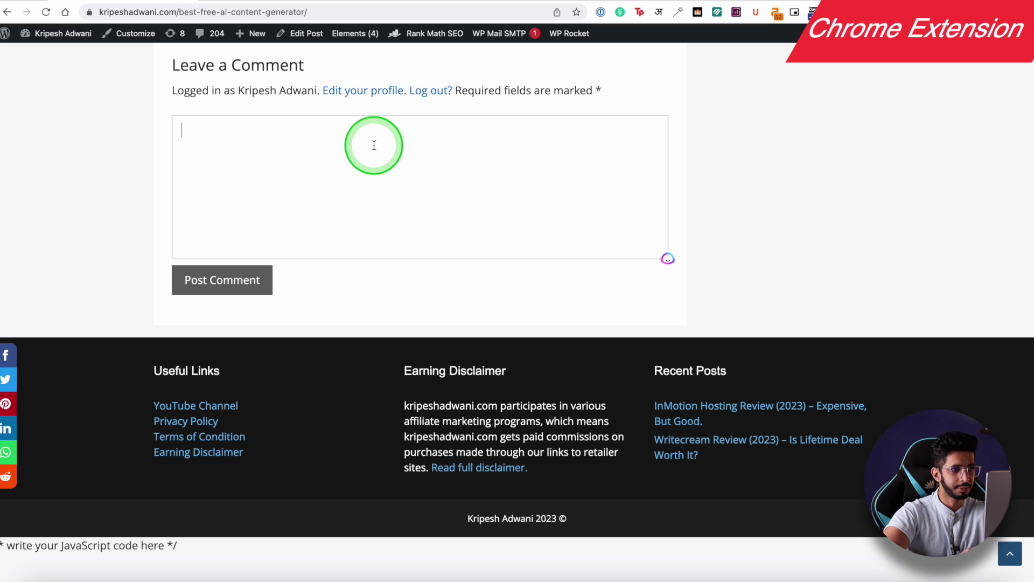
click(668, 261)
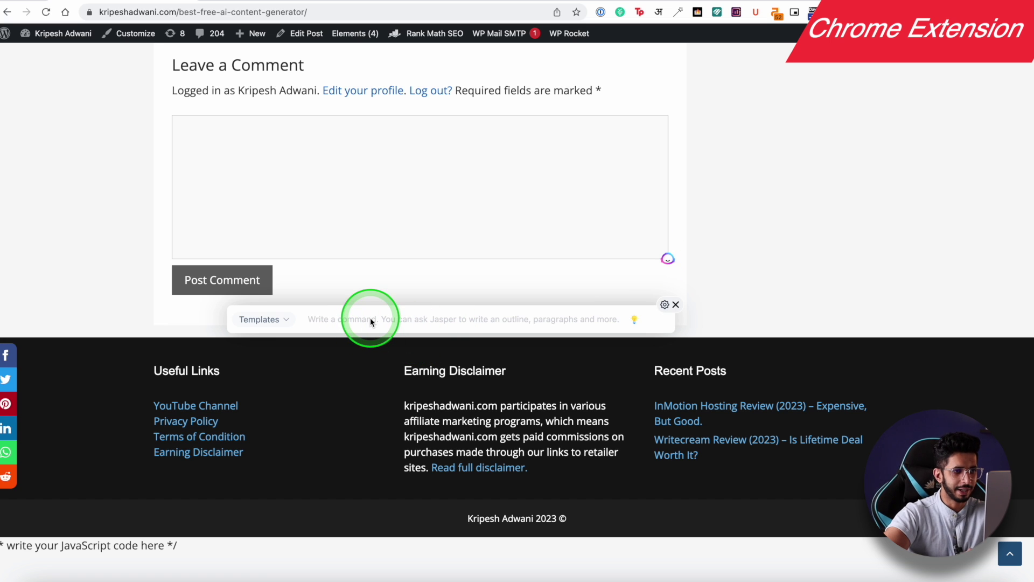
click(281, 319)
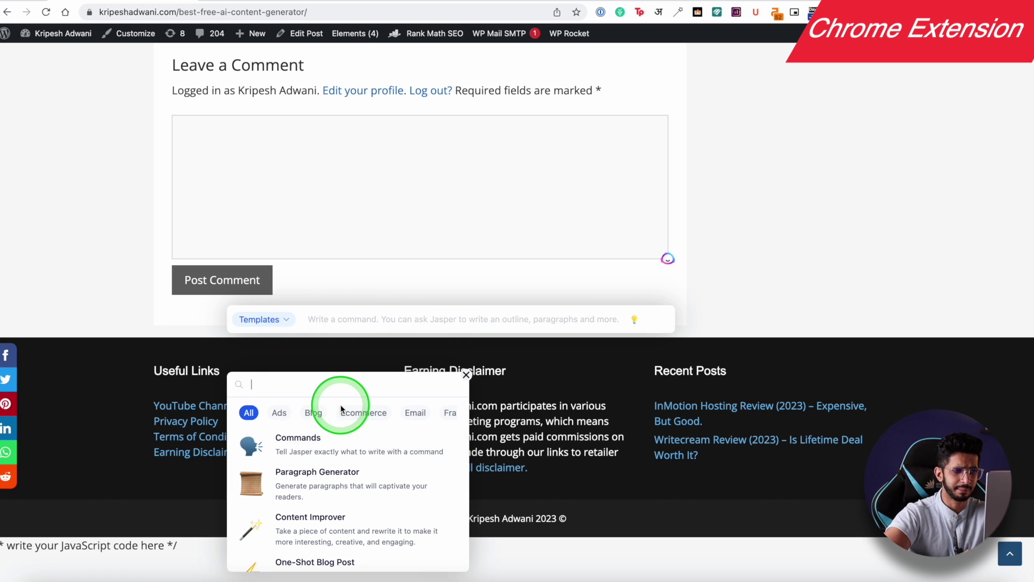
click(362, 412)
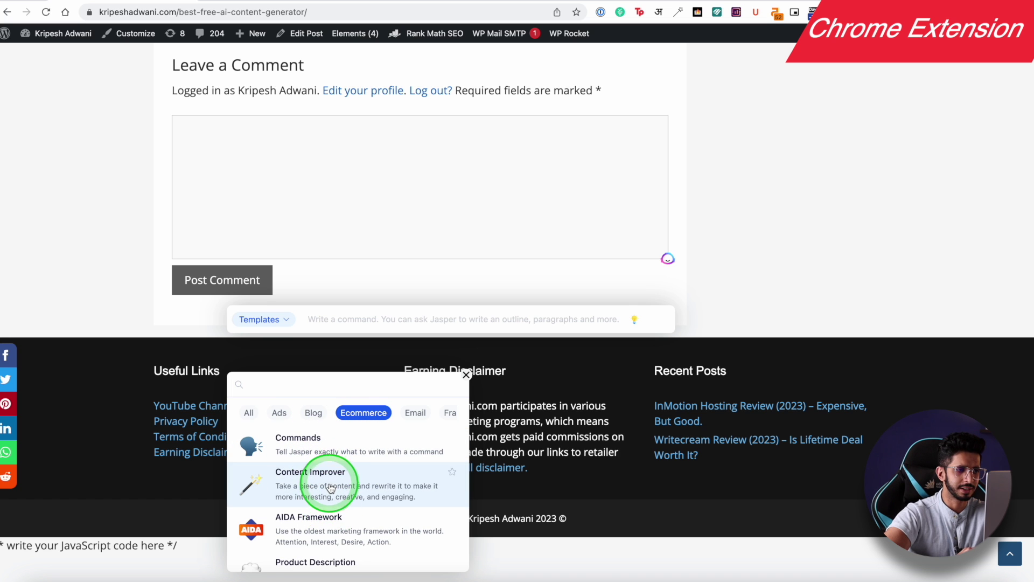
click(332, 502)
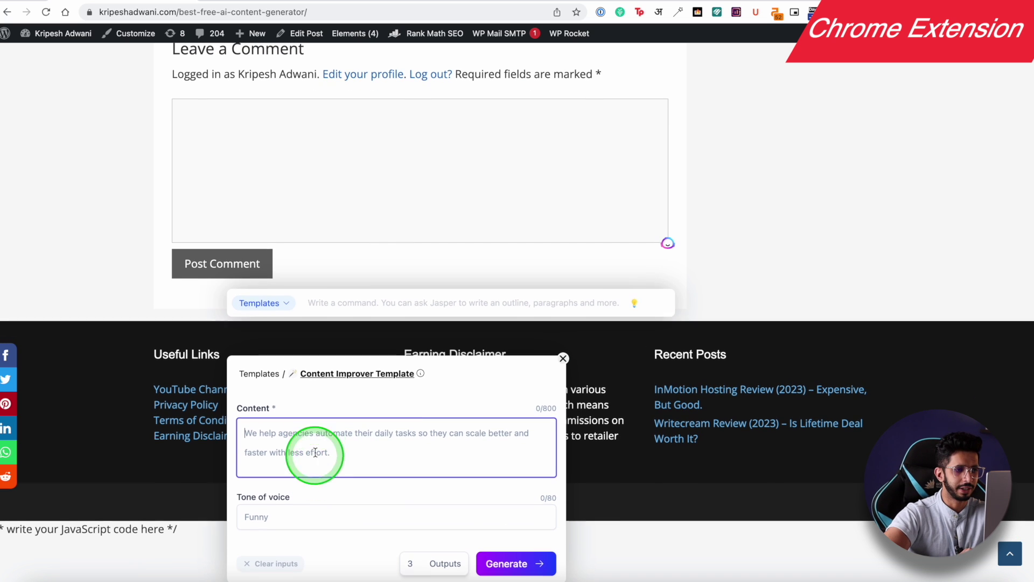
click(563, 359)
scroll(396, 289, up, 5)
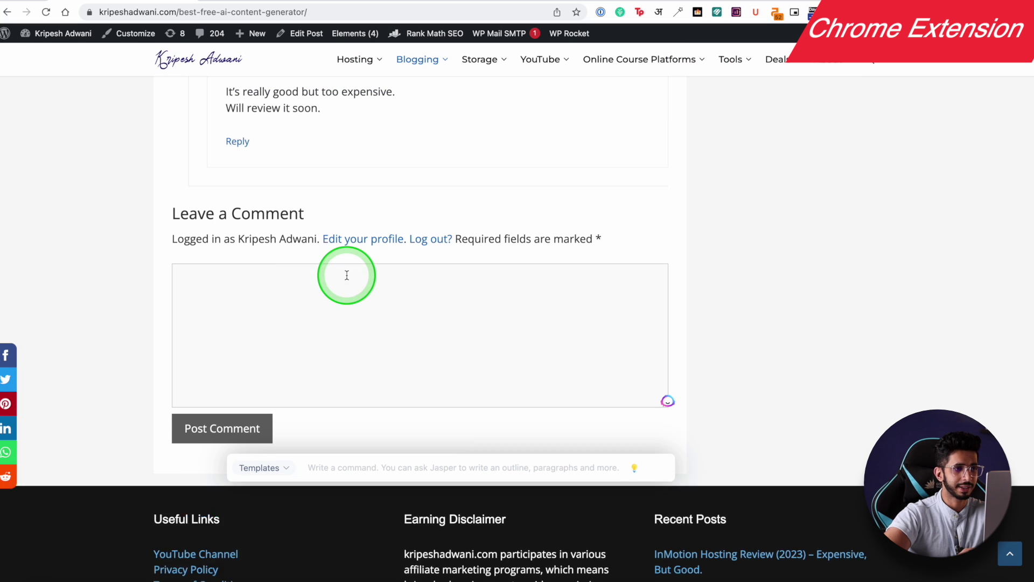
click(249, 293)
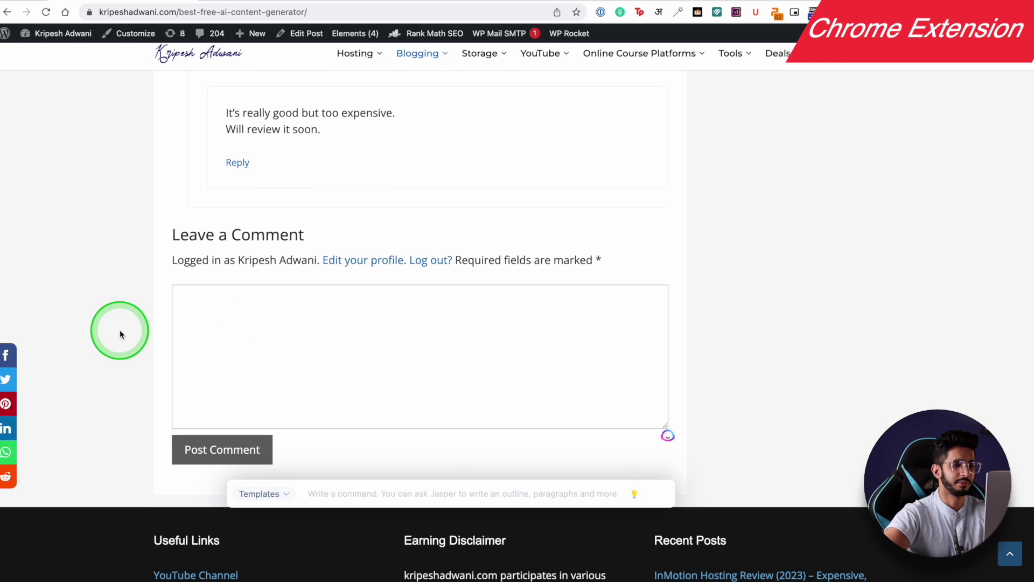
click(669, 430)
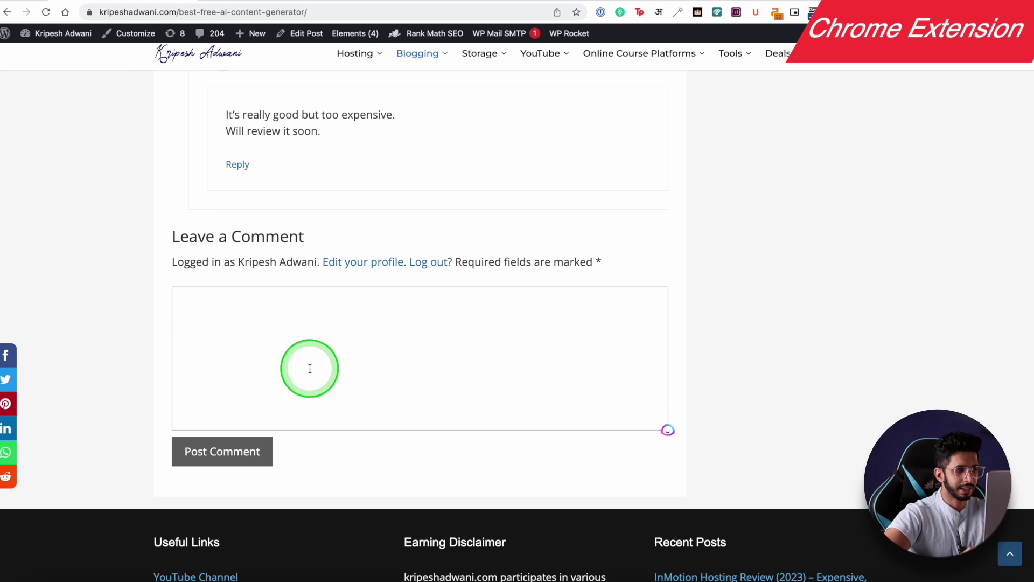
text(write a comment to apprec)
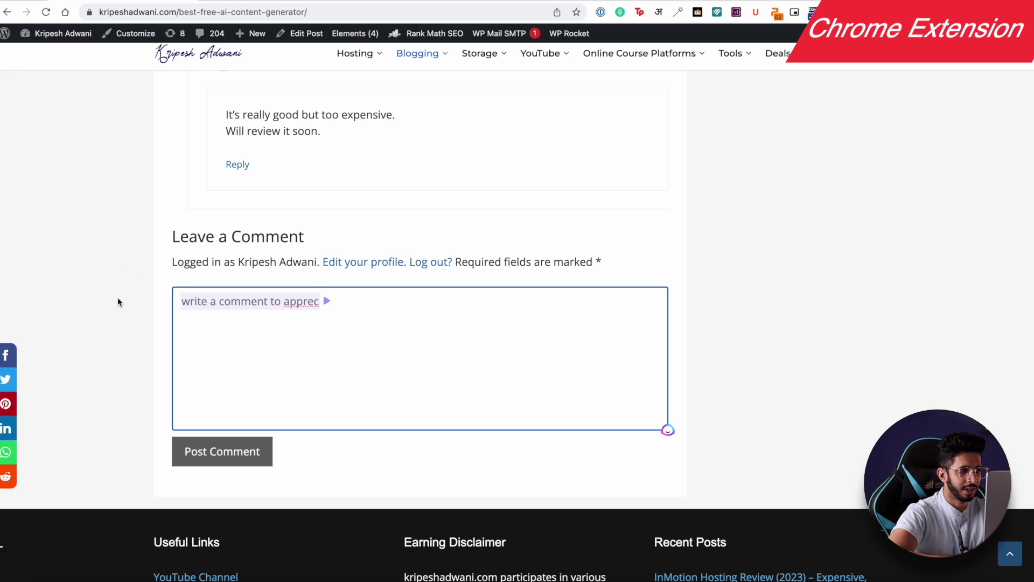
key(BackSpace)
key(BackSpace)
key(BackSpace)
key(BackSpace)
key(BackSpace)
key(BackSpace)
key(BackSpace)
key(BackSpace)
key(BackSpace)
key(BackSpace)
key(BackSpace)
key(BackSpace)
key(BackSpace)
key(BackSpace)
key(BackSpace)
key(BackSpace)
key(BackSpace)
key(BackSpace)
key(BackSpace)
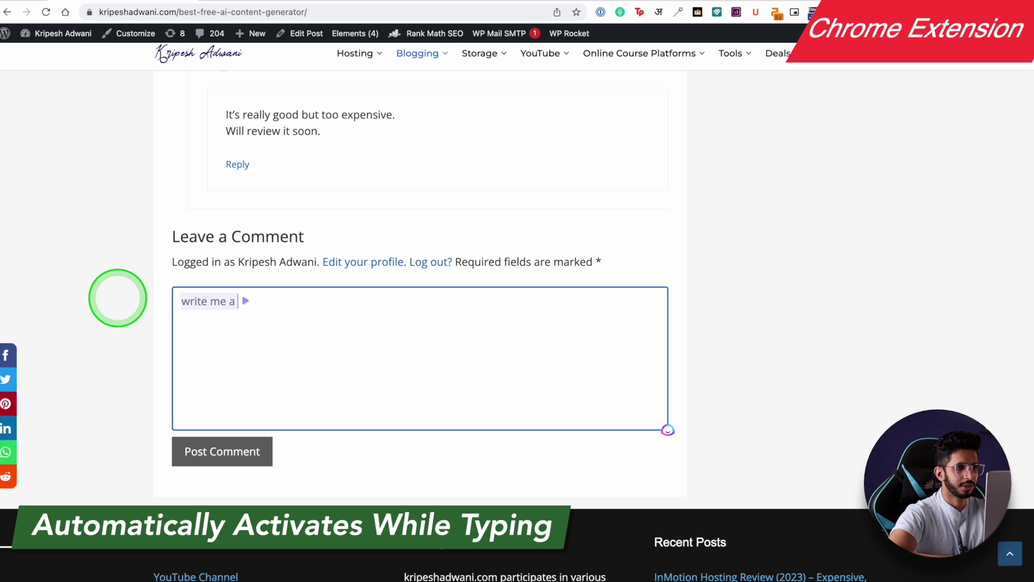
text(comm)
key(super+a)
key(BackSpace)
text(sugg)
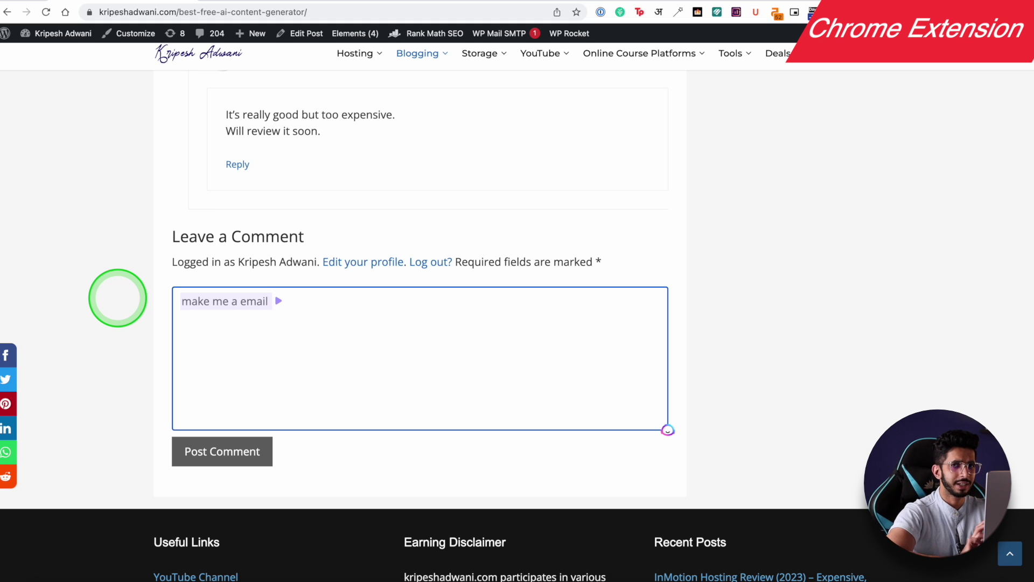
- Replace the comment text with a command to write a comment appreciating the "Best Free AI Writers" article, generate it and continue it at length M
key(super+a)
key(BackSpace)
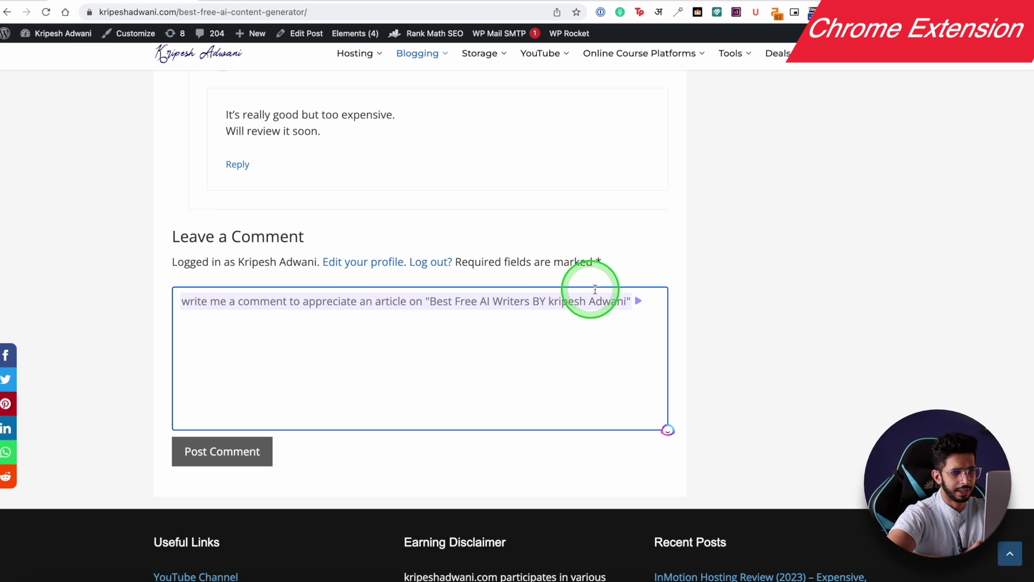
click(639, 300)
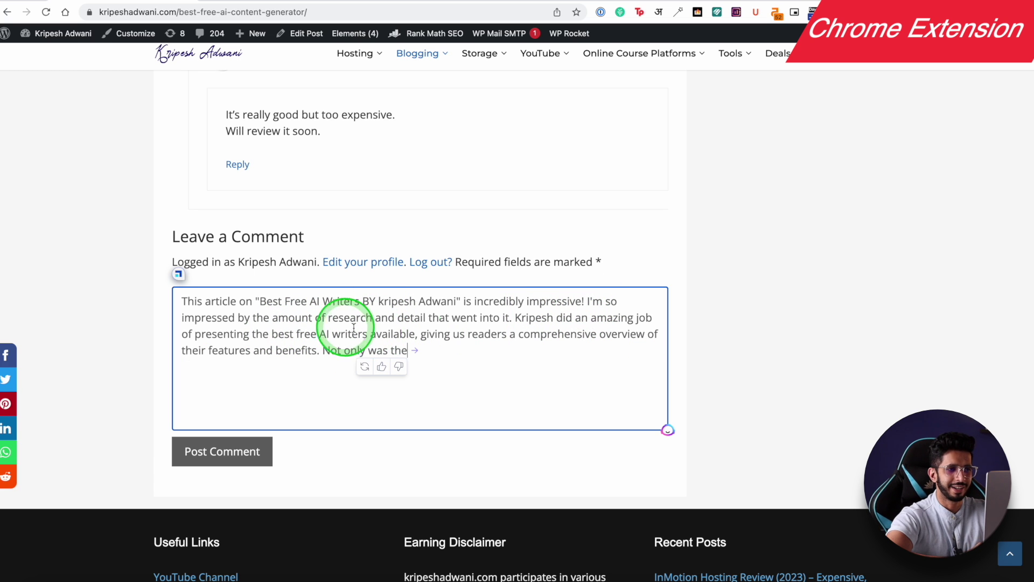
click(416, 352)
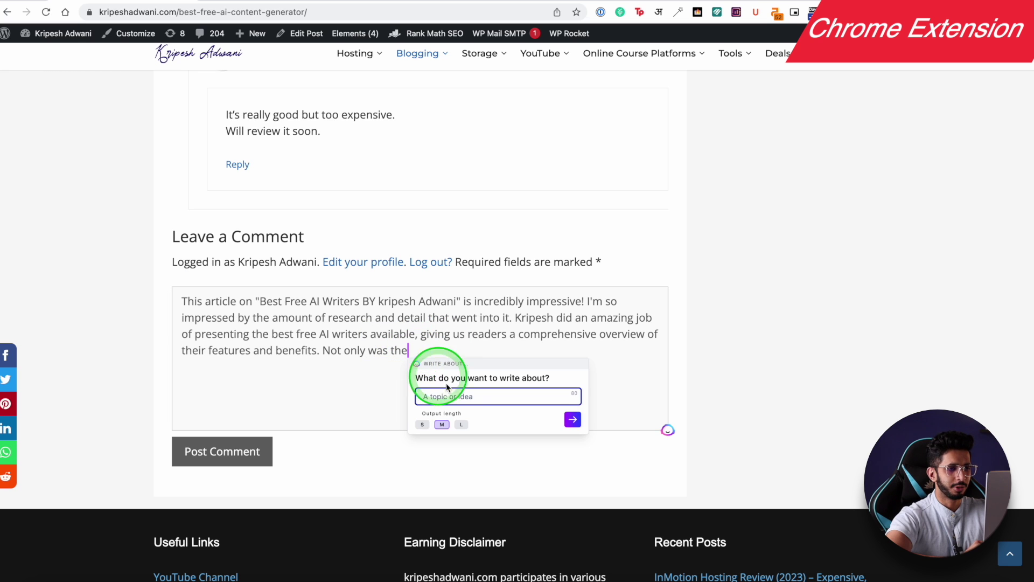
click(575, 418)
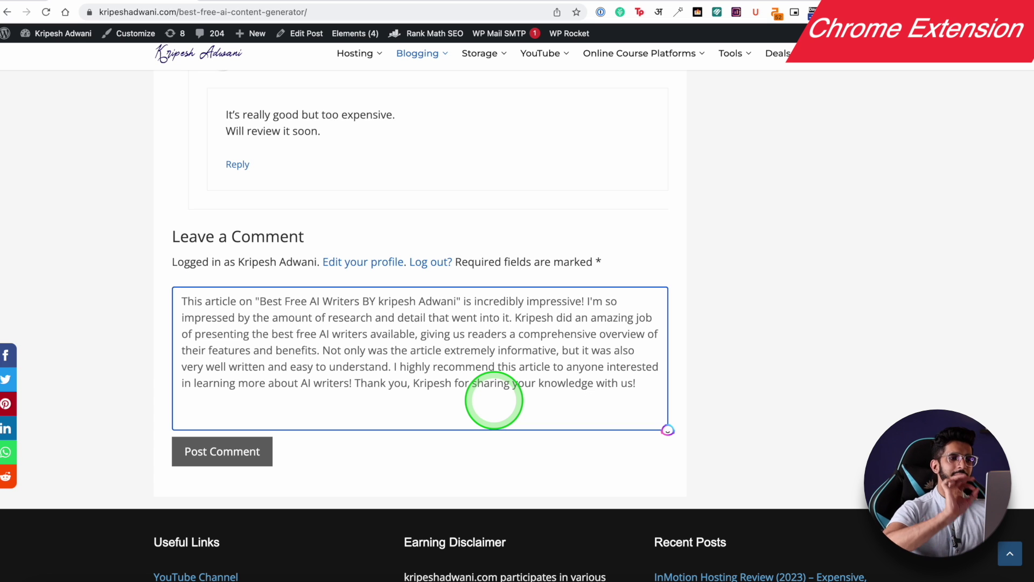
- Add the command "write me an email to take vacation for 7 days" below the comment and run it with Jasper
key(Return)
key(Return)
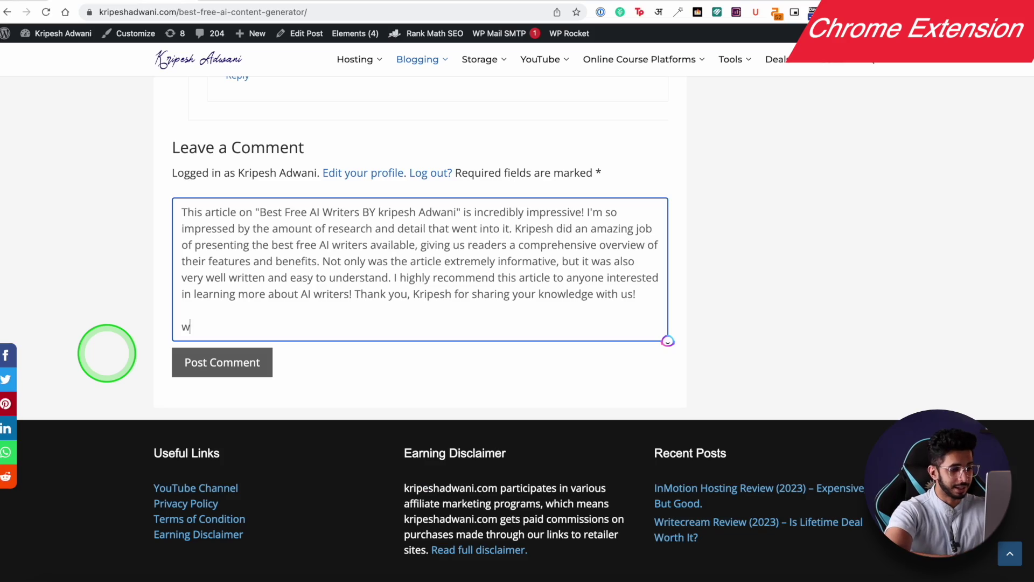
text(me an email to take va)
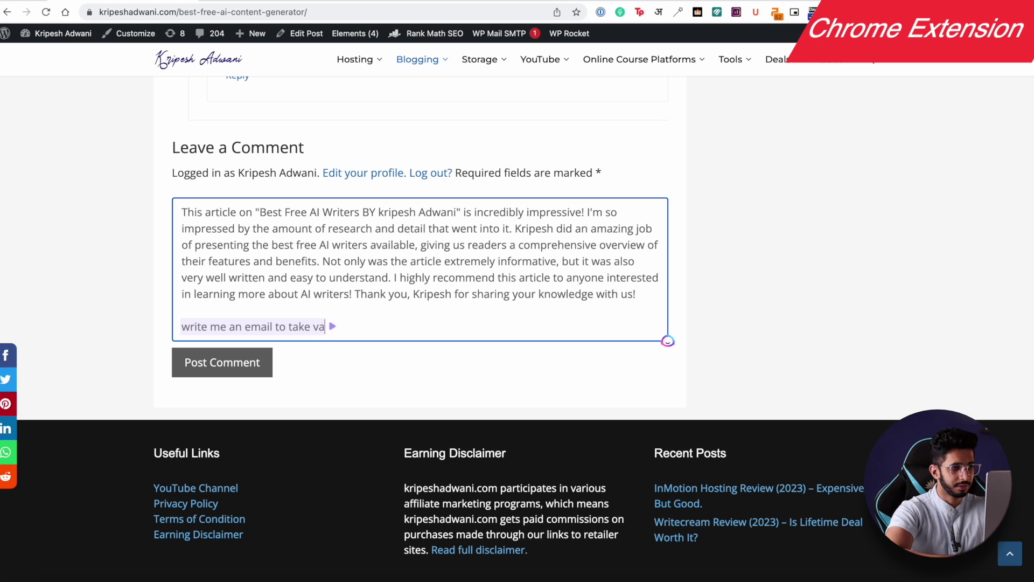
drag(182, 327, 415, 326)
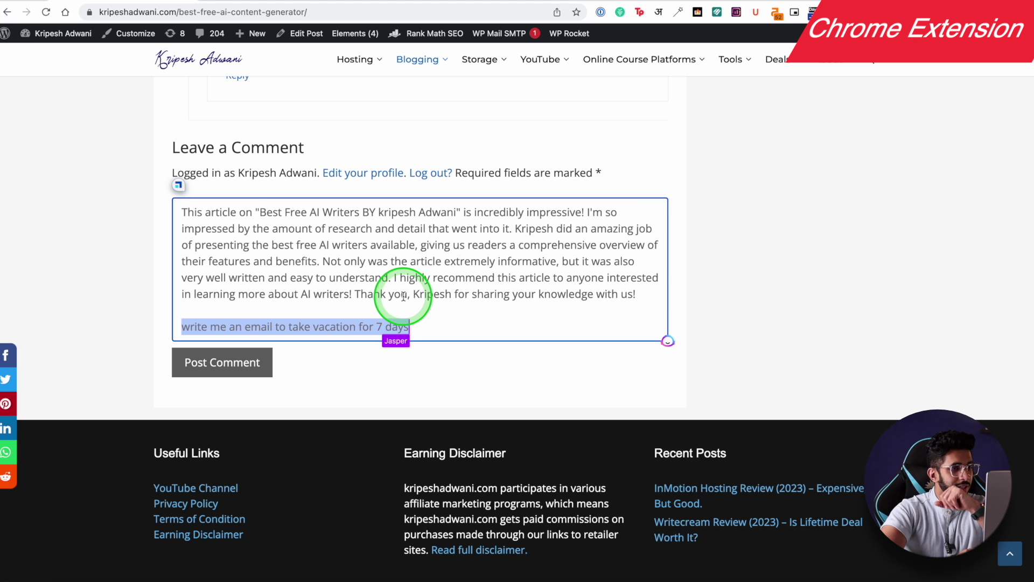
key(super+j)
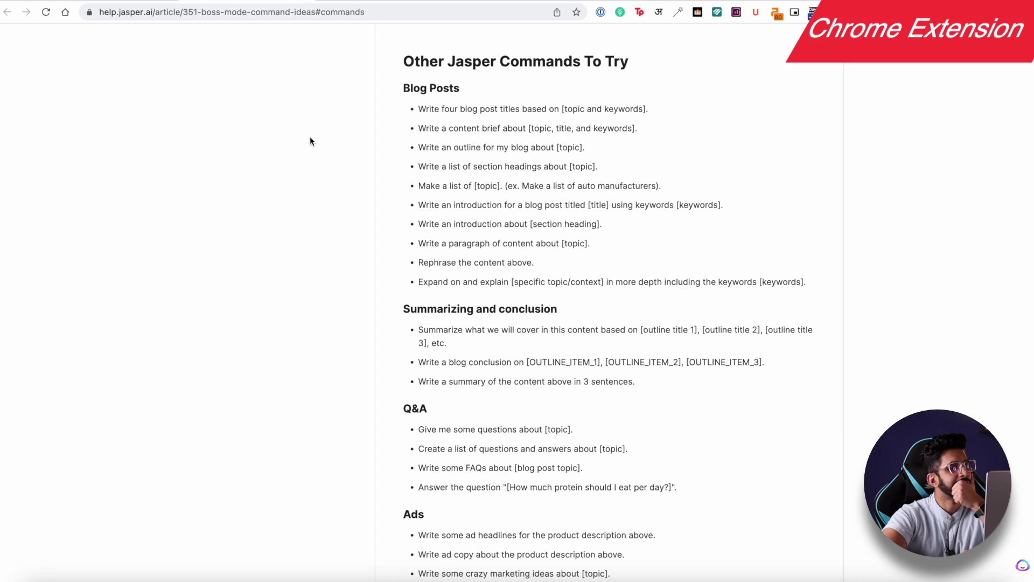
- Examine the suggested Boss Mode commands in the Jasper help article, from Blog Posts through Articles
scroll(377, 97, up, 1)
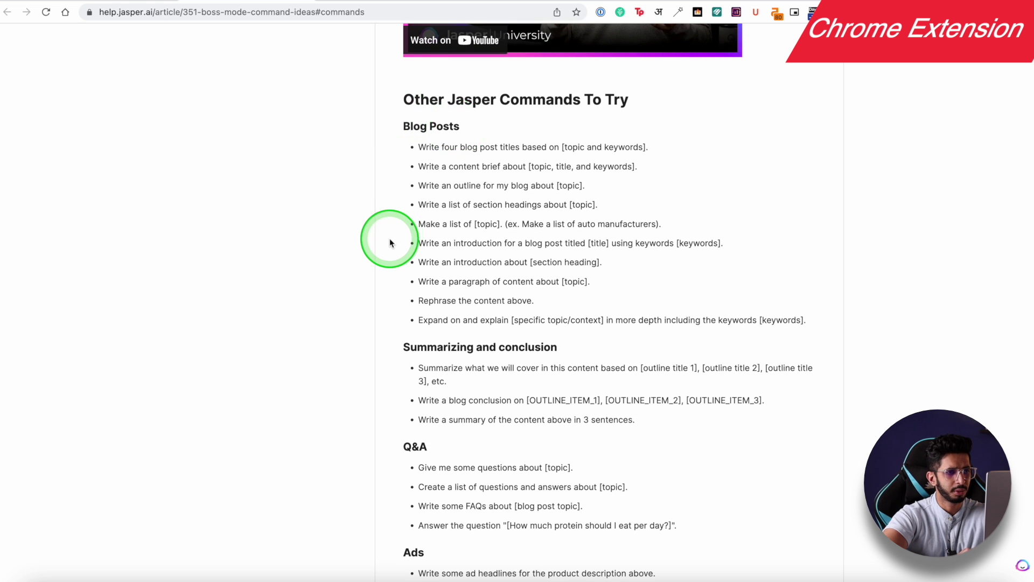
scroll(388, 241, down, 3)
scroll(426, 310, down, 1)
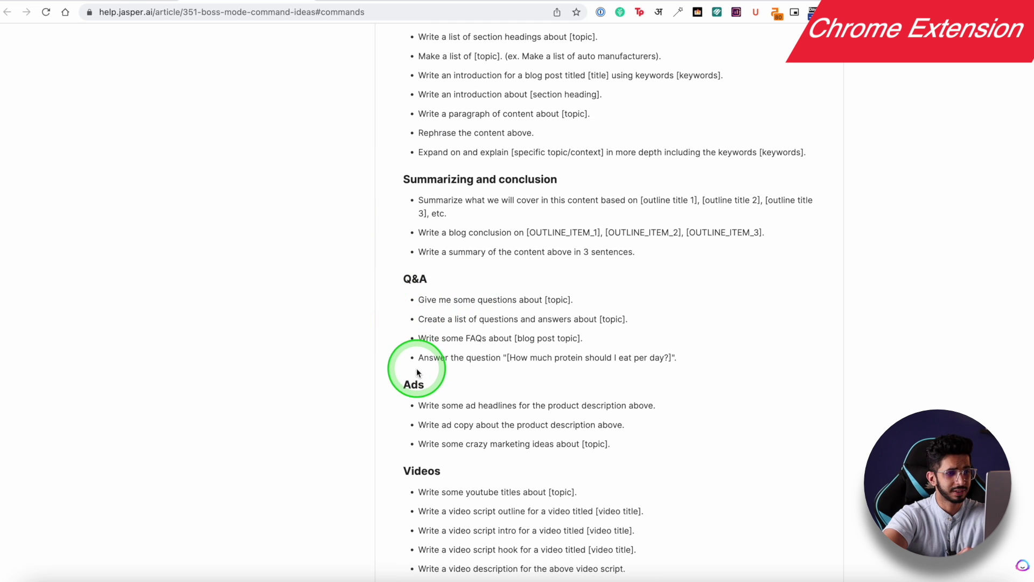
scroll(467, 392, down, 4)
scroll(499, 300, down, 15)
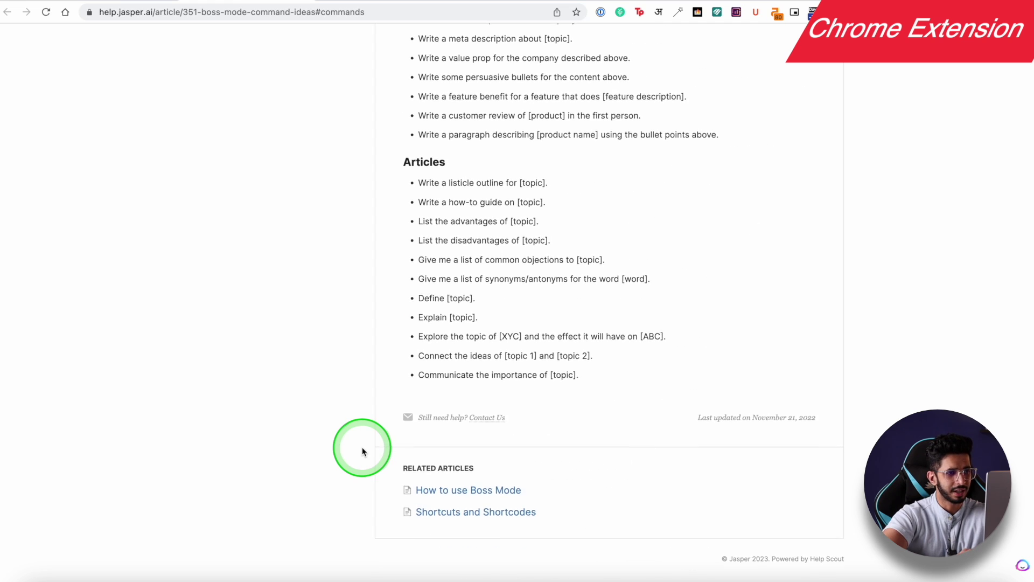
scroll(361, 451, up, 5)
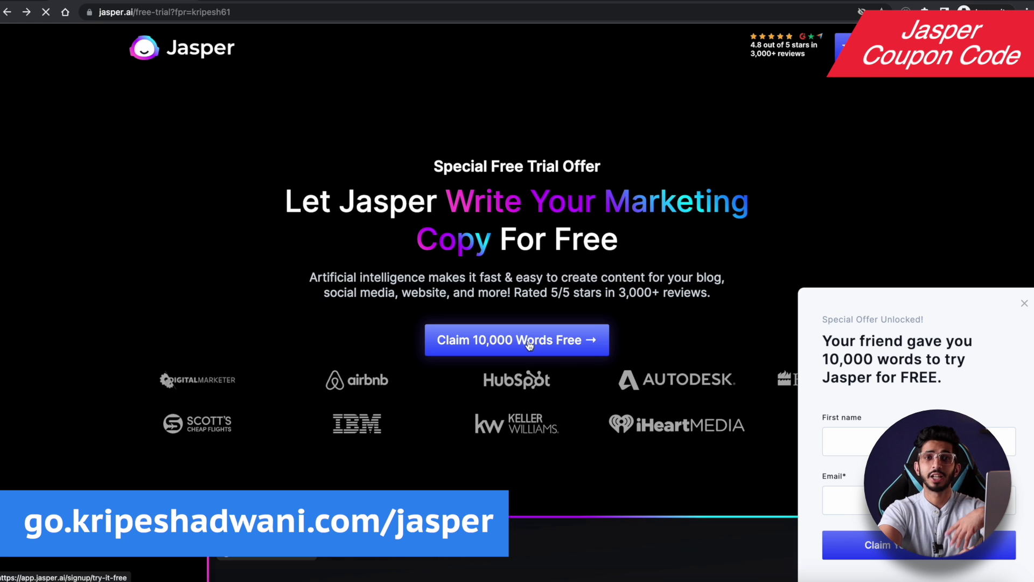
- Claim the 10,000 free words on Jasper's free trial page
click(551, 217)
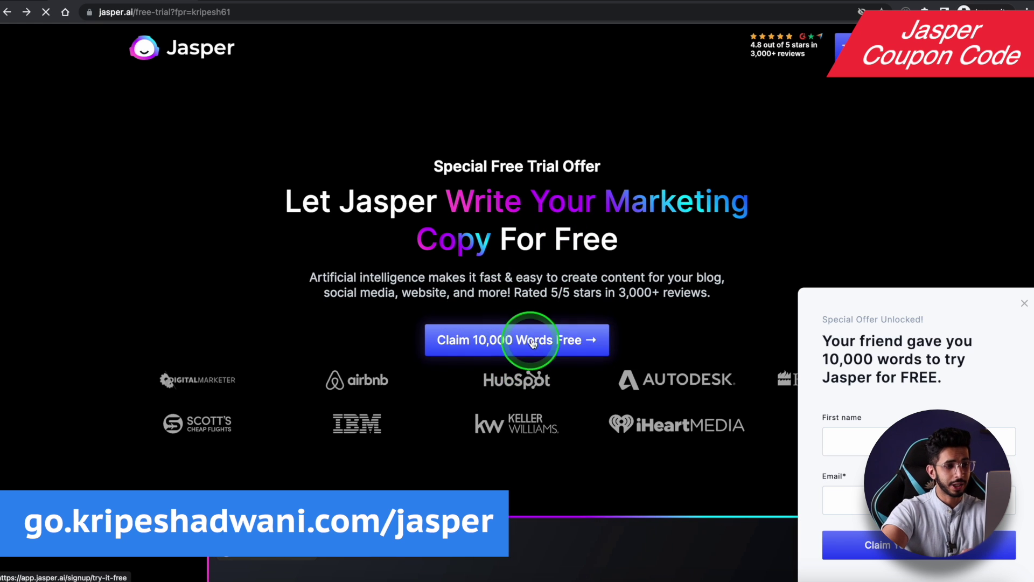